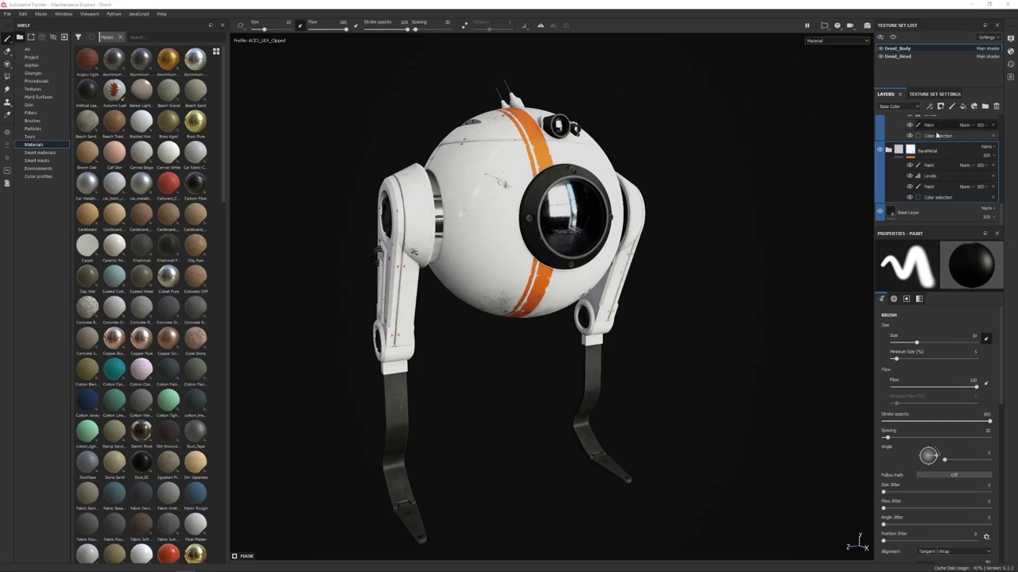
# Examine the Primer and BareMetal layer folders and the textured droid from several angles, rotating the environment lighting
pyautogui.scroll(1, 953, 174)
pyautogui.scroll(3, 953, 174)
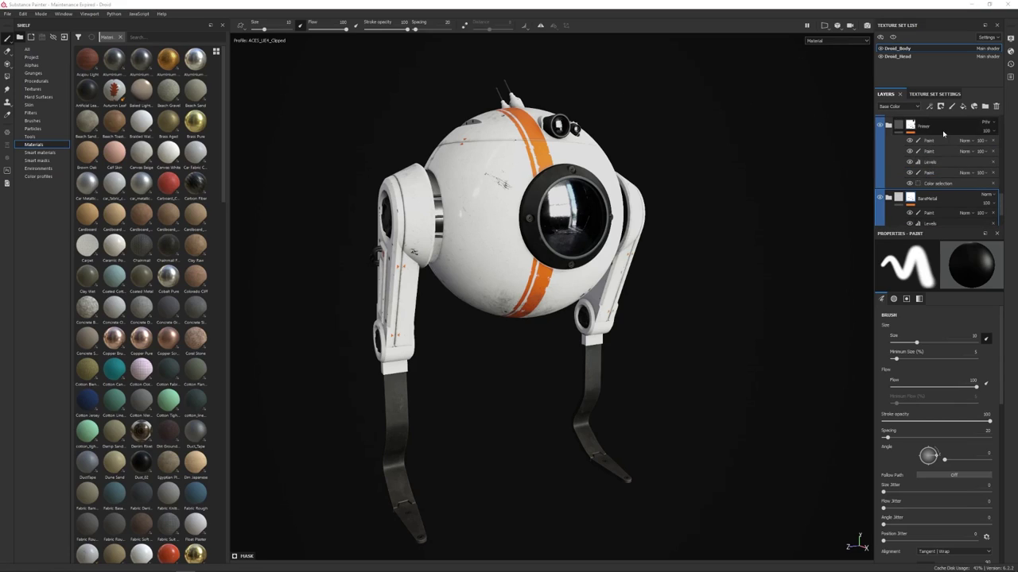
pyautogui.scroll(-3, 941, 165)
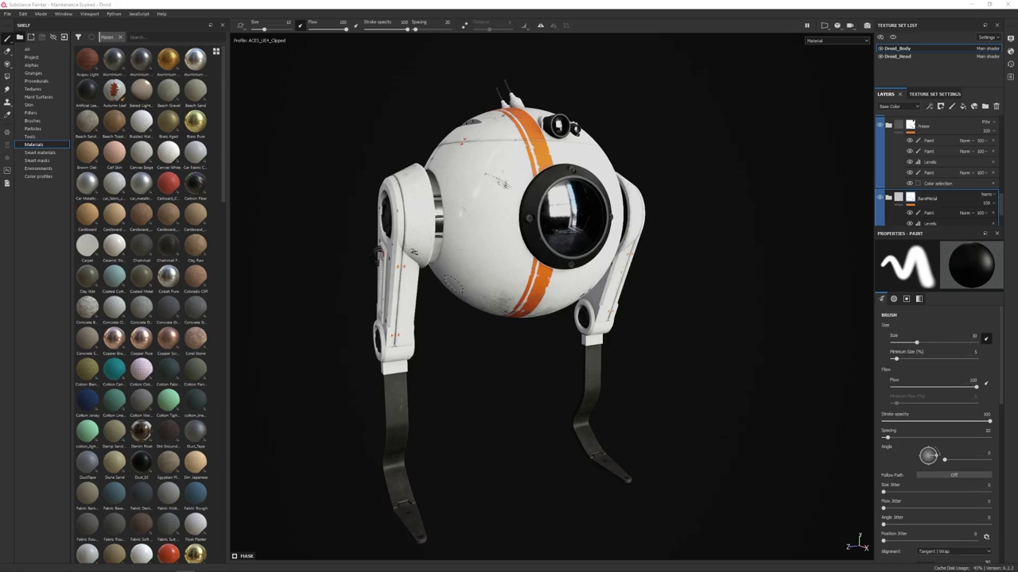
pyautogui.keyDown('alt'); pyautogui.moveTo(534, 241); pyautogui.dragTo(489, 276); pyautogui.keyUp('alt')
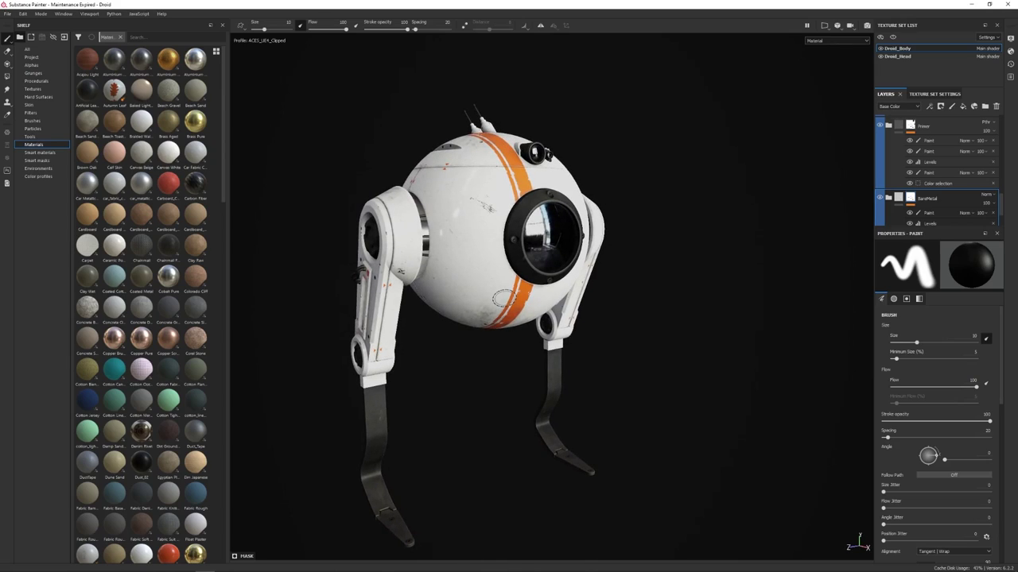
pyautogui.keyDown('alt'); pyautogui.moveTo(503, 300); pyautogui.dragTo(494, 311); pyautogui.keyUp('alt')
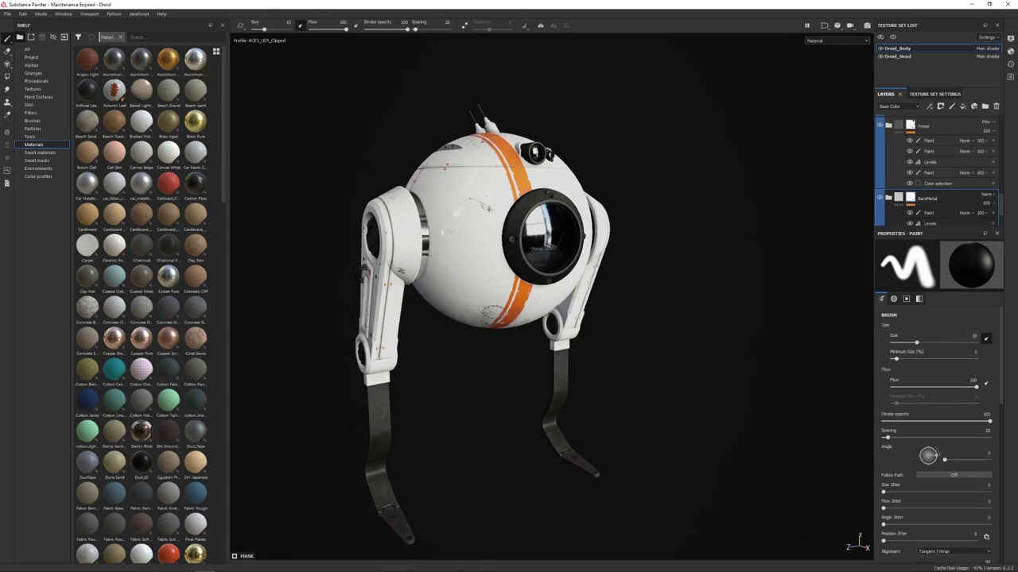
pyautogui.press('shift')
pyautogui.keyDown('shift'); pyautogui.moveTo(517, 335); pyautogui.dragTo(529, 334, button='right'); pyautogui.keyUp('shift')
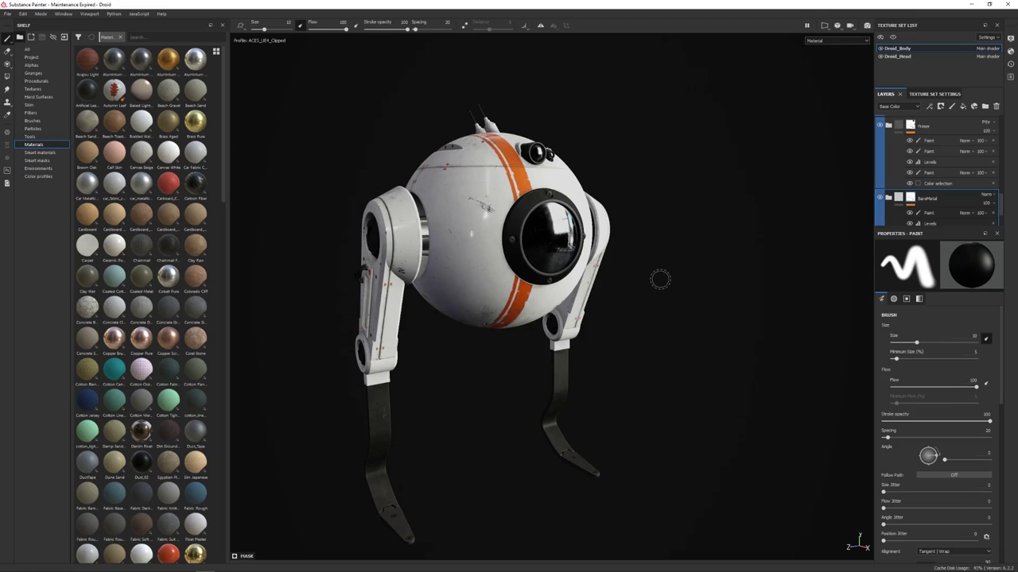
pyautogui.keyDown('alt'); pyautogui.moveTo(491, 407); pyautogui.dragTo(492, 393); pyautogui.keyUp('alt')
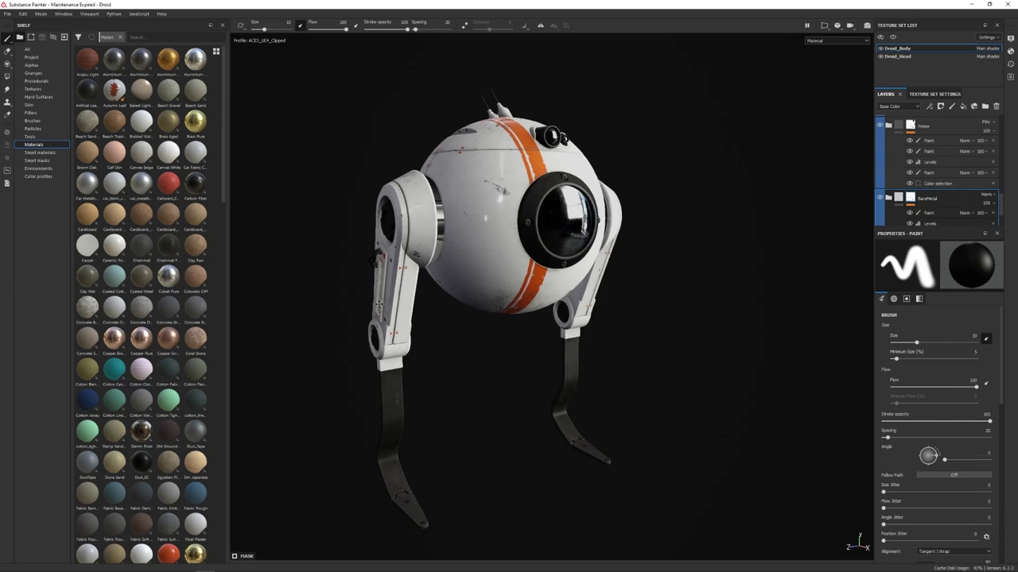
pyautogui.keyDown('alt'); pyautogui.moveTo(373, 313); pyautogui.dragTo(522, 327, button='right'); pyautogui.keyUp('alt')
pyautogui.keyDown('alt'); pyautogui.moveTo(523, 327); pyautogui.dragTo(488, 334, button='middle'); pyautogui.keyUp('alt')
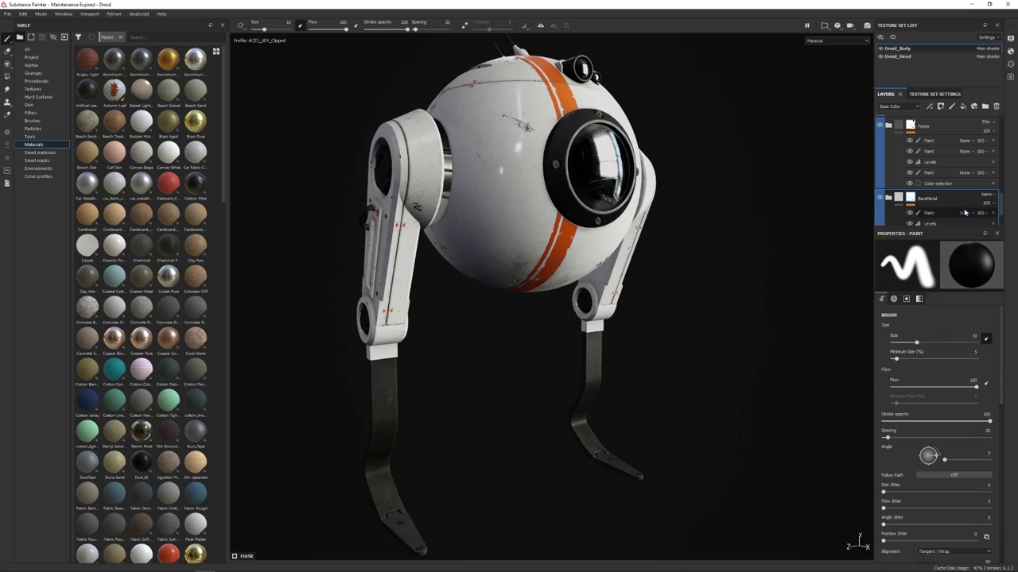
pyautogui.keyDown('alt'); pyautogui.moveTo(436, 197); pyautogui.dragTo(616, 238, button='right'); pyautogui.keyUp('alt')
pyautogui.keyDown('alt'); pyautogui.moveTo(586, 262); pyautogui.dragTo(555, 279); pyautogui.keyUp('alt')
pyautogui.keyDown('alt'); pyautogui.moveTo(555, 279); pyautogui.dragTo(520, 230, button='right'); pyautogui.keyUp('alt')
pyautogui.keyDown('alt'); pyautogui.moveTo(520, 230); pyautogui.dragTo(512, 224, button='middle'); pyautogui.keyUp('alt')
pyautogui.keyDown('alt'); pyautogui.moveTo(592, 272); pyautogui.dragTo(419, 268, button='right'); pyautogui.keyUp('alt')
pyautogui.keyDown('alt'); pyautogui.moveTo(420, 267); pyautogui.dragTo(463, 270); pyautogui.keyUp('alt')
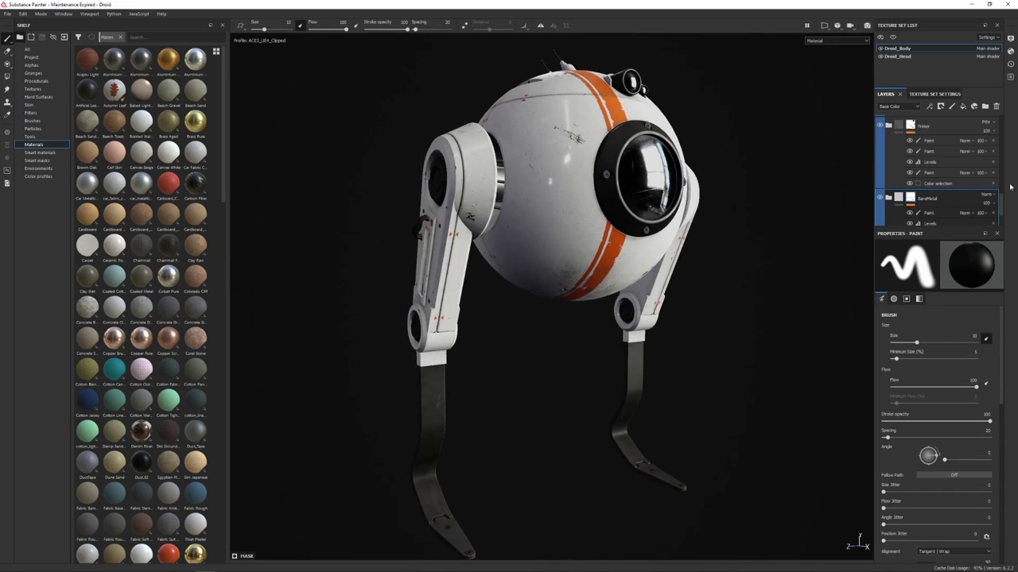
# Select the Base Layer at the end of the stack to view its fill material settings
pyautogui.scroll(-1, 954, 205)
pyautogui.scroll(-1, 937, 177)
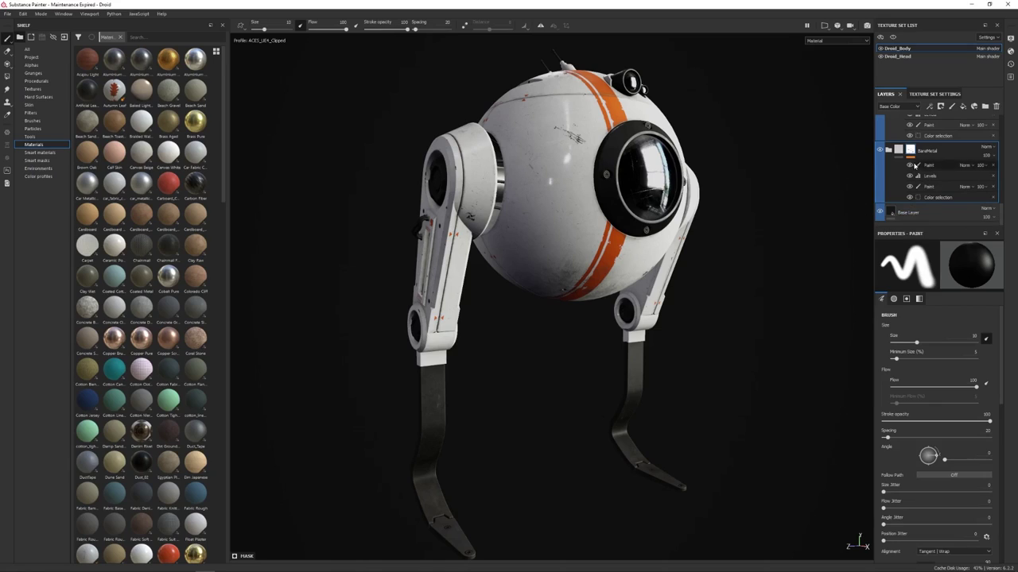
pyautogui.click(890, 213)
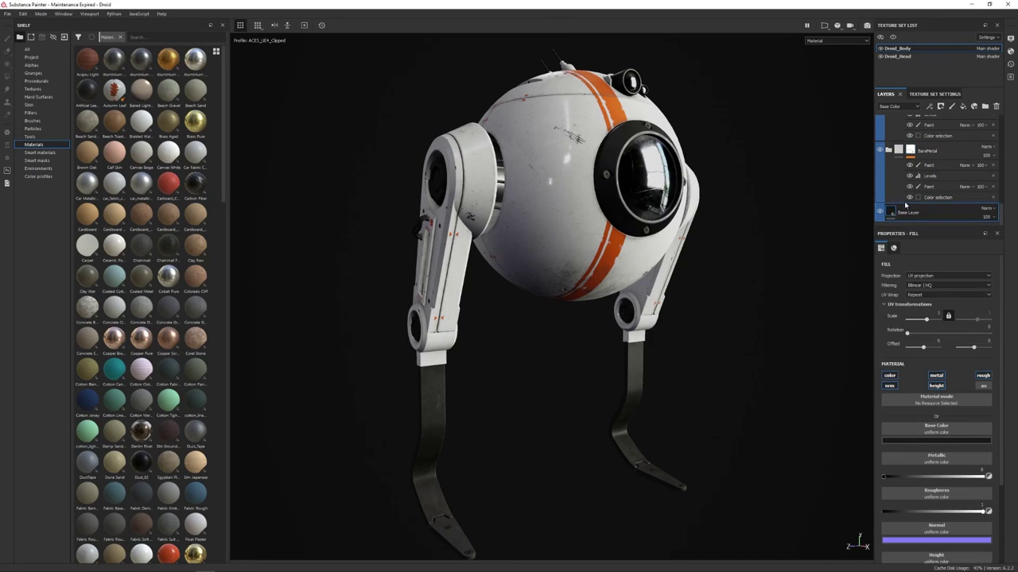
pyautogui.keyDown('alt'); pyautogui.moveTo(788, 257); pyautogui.dragTo(719, 260); pyautogui.keyUp('alt')
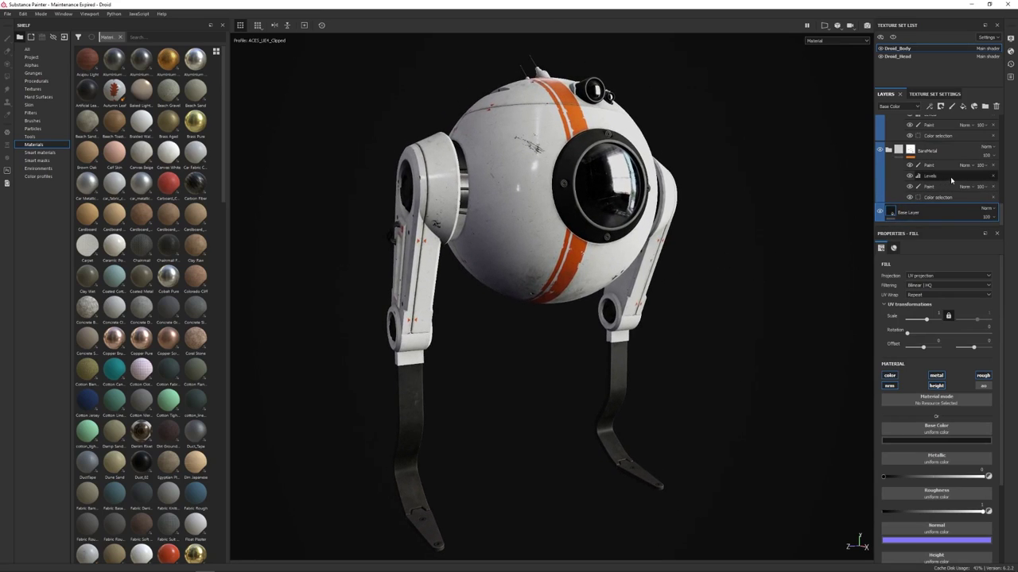
pyautogui.click(890, 213)
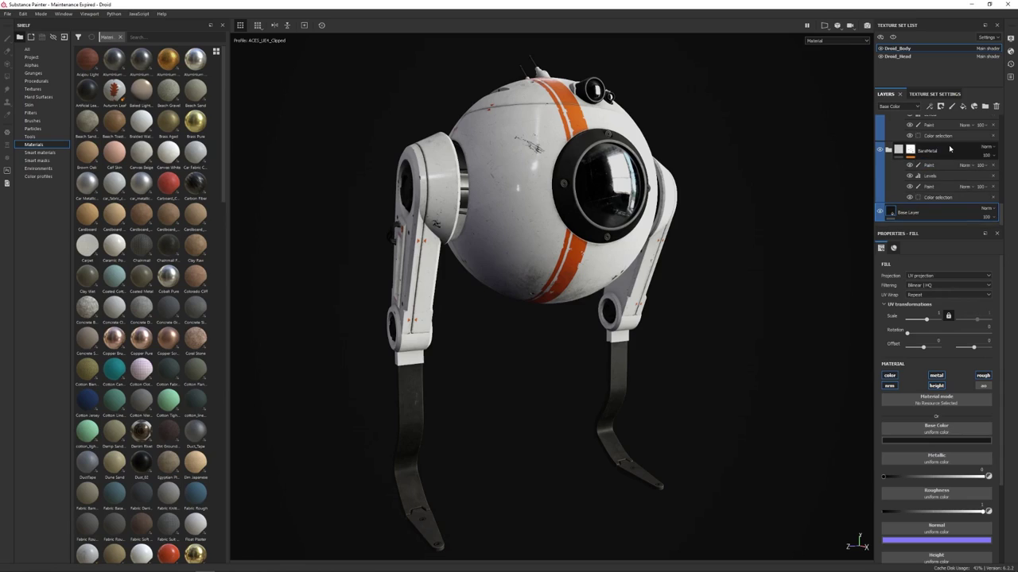
# Select the mask of the BareMetal folder and examine the droid's spherical body and scratches from the front and close up
pyautogui.click(927, 164)
pyautogui.scroll(1, 927, 182)
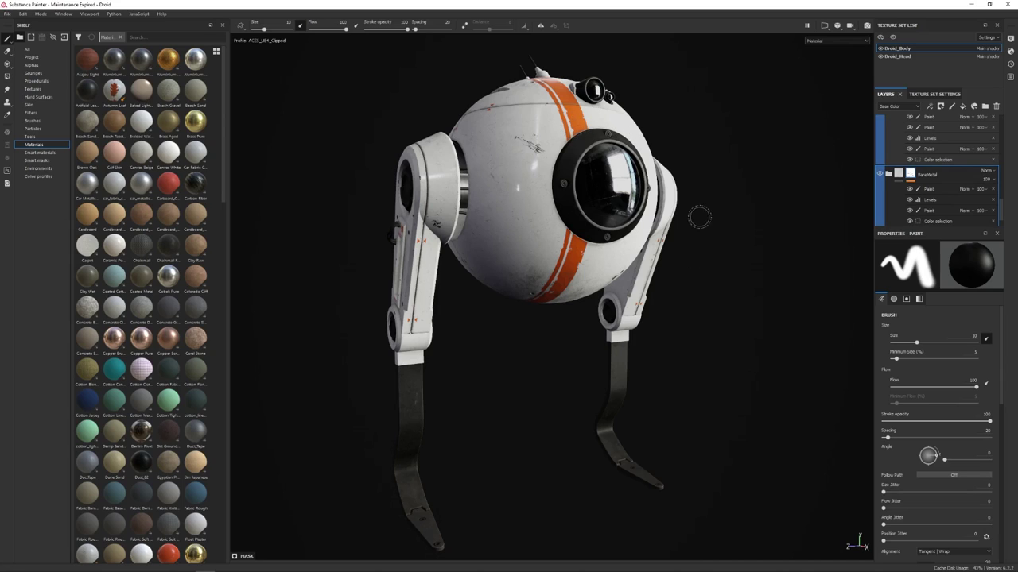
pyautogui.moveTo(734, 288)
pyautogui.keyDown('alt'); pyautogui.mouseDown()
pyautogui.moveTo(858, 293)
pyautogui.moveTo(645, 307)
pyautogui.moveTo(482, 298)
pyautogui.mouseUp(); pyautogui.keyUp('alt')
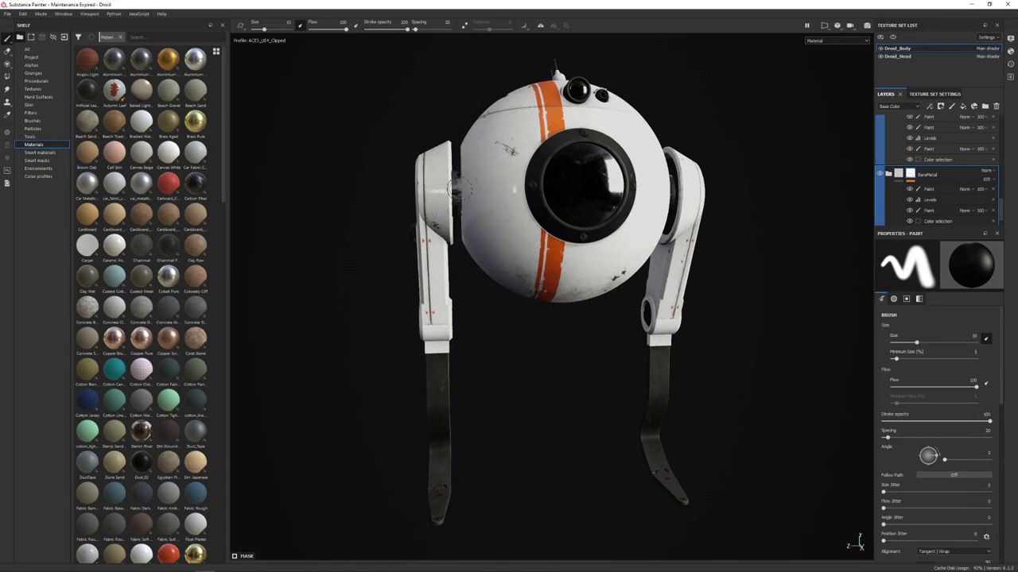
pyautogui.keyDown('alt'); pyautogui.moveTo(489, 226); pyautogui.dragTo(500, 239); pyautogui.keyUp('alt')
pyautogui.keyDown('alt'); pyautogui.moveTo(592, 260); pyautogui.dragTo(614, 270); pyautogui.keyUp('alt')
pyautogui.keyDown('alt'); pyautogui.moveTo(615, 270); pyautogui.dragTo(604, 291, button='middle'); pyautogui.keyUp('alt')
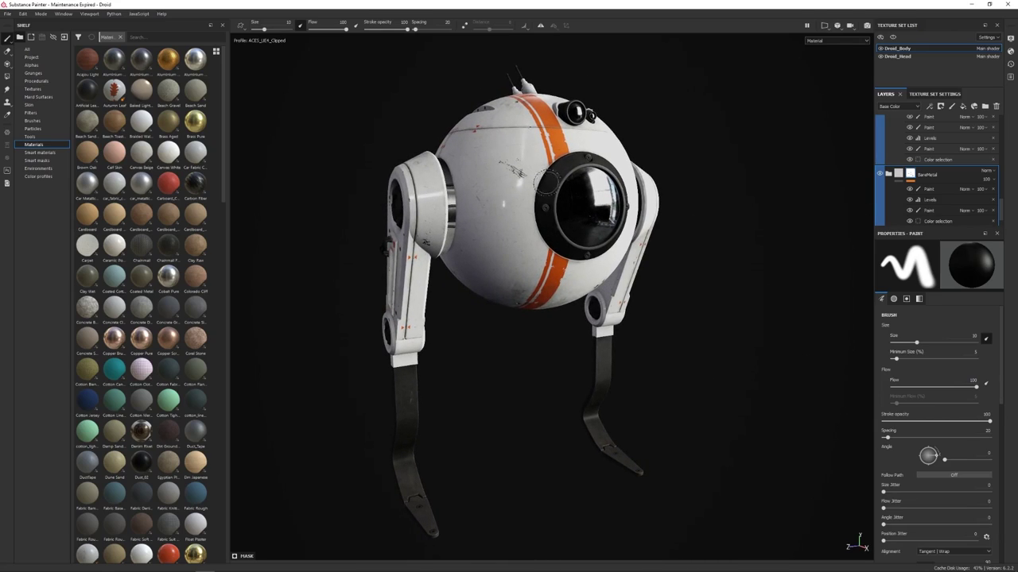
pyautogui.scroll(1, 943, 126)
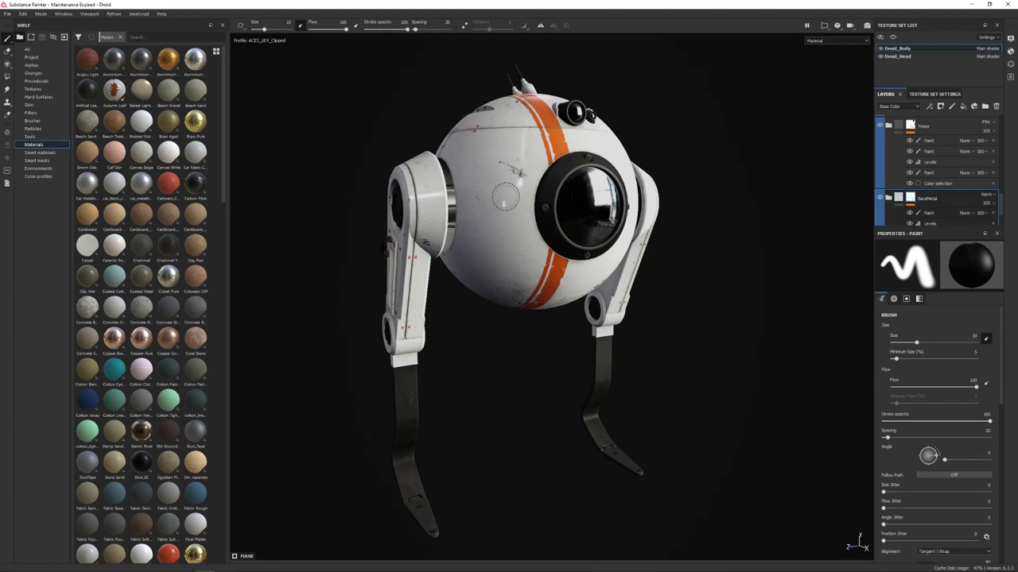
pyautogui.keyDown('alt'); pyautogui.moveTo(504, 196); pyautogui.dragTo(502, 223, button='middle'); pyautogui.keyUp('alt')
pyautogui.scroll(-1, 931, 200)
pyautogui.keyDown('alt'); pyautogui.moveTo(509, 232); pyautogui.dragTo(793, 242, button='right'); pyautogui.keyUp('alt')
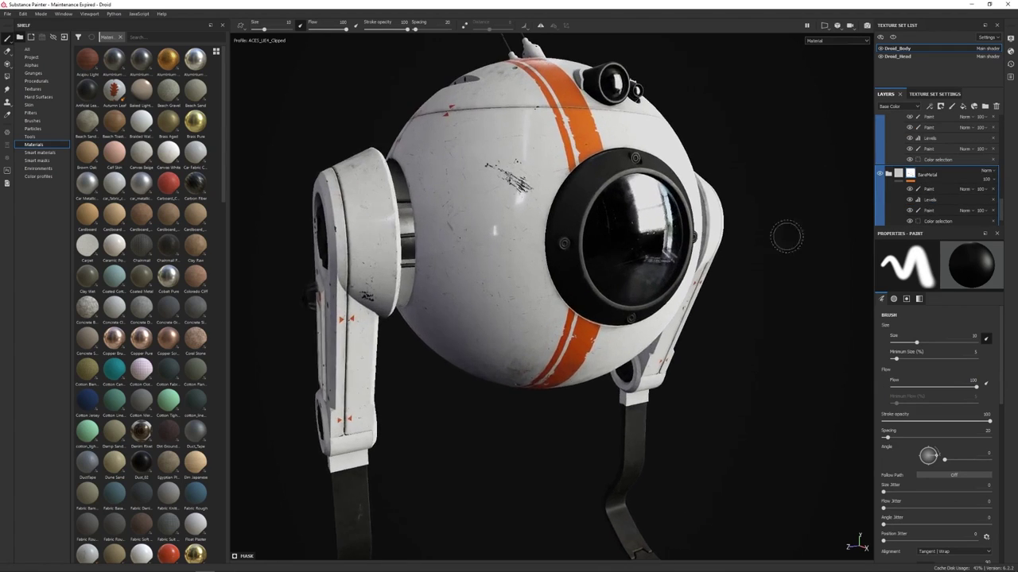
pyautogui.scroll(5, 793, 243)
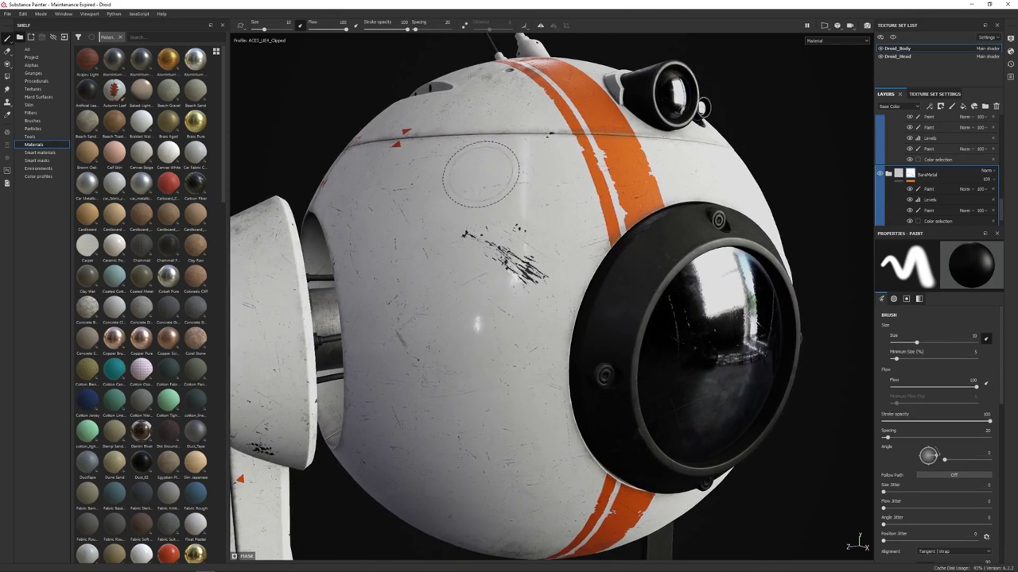
pyautogui.keyDown('alt'); pyautogui.moveTo(490, 305); pyautogui.dragTo(490, 289); pyautogui.keyUp('alt')
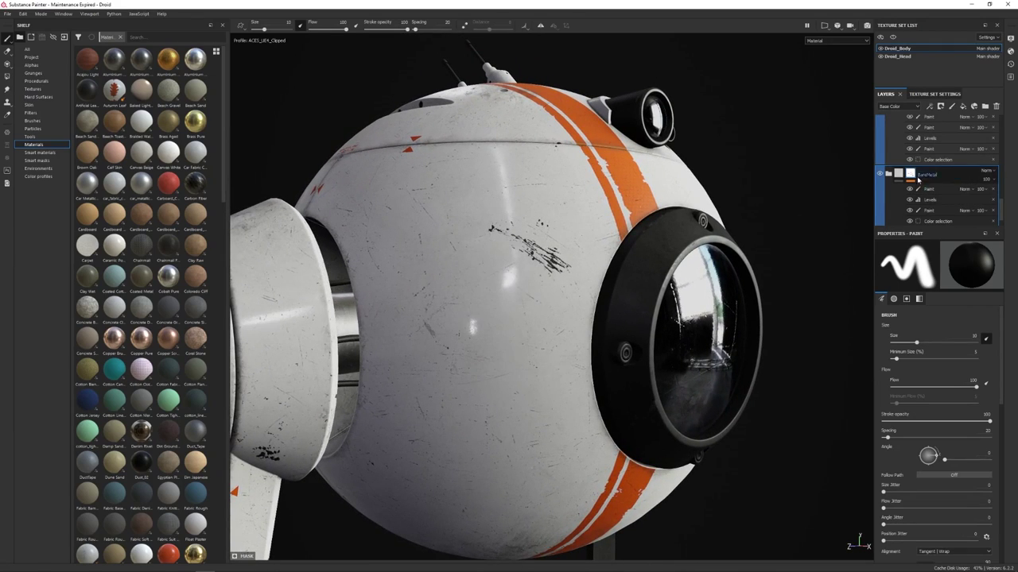
# Select the mask of the Primer folder and examine the paint wear on the body shell and the side arm
pyautogui.scroll(4, 935, 181)
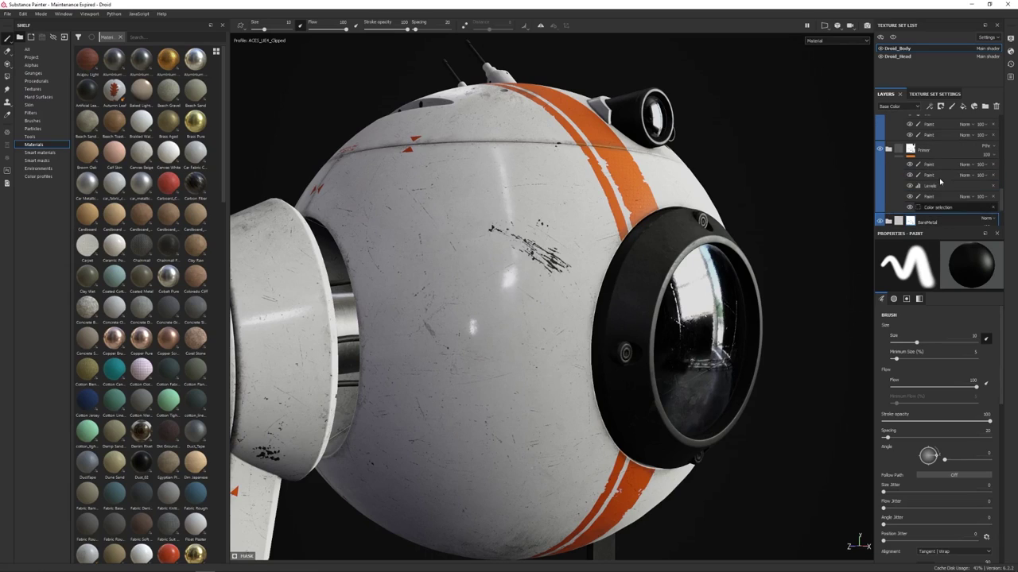
pyautogui.scroll(-2, 935, 183)
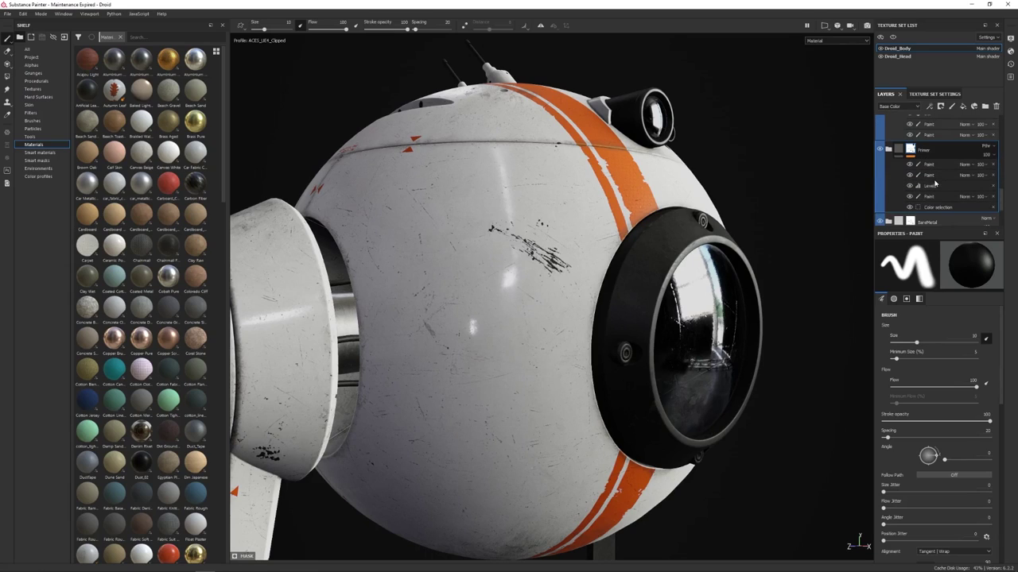
pyautogui.moveTo(518, 216)
pyautogui.keyDown('alt'); pyautogui.mouseDown()
pyautogui.moveTo(513, 227)
pyautogui.moveTo(546, 273)
pyautogui.mouseUp(); pyautogui.keyUp('alt')
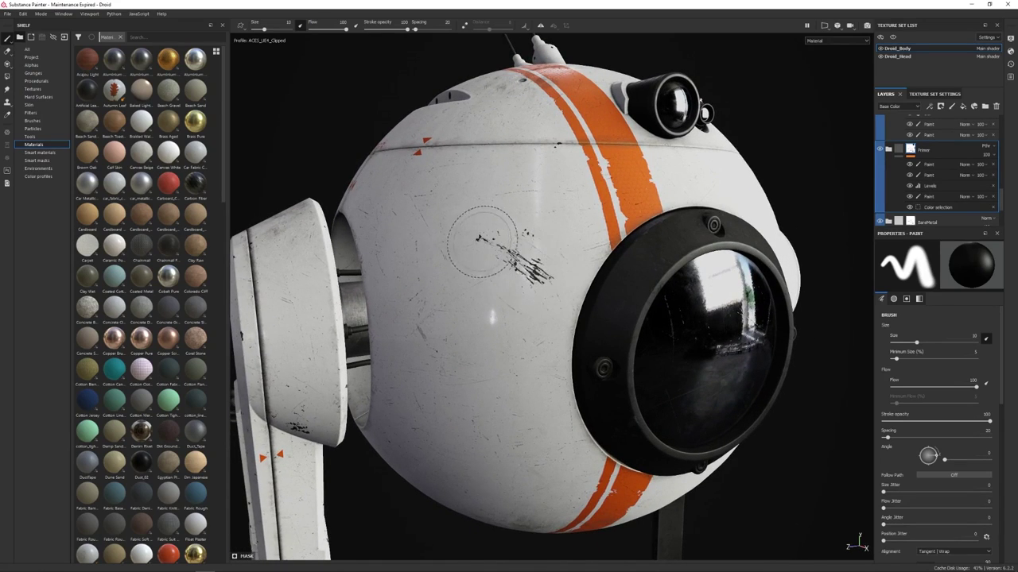
pyautogui.moveTo(540, 274)
pyautogui.keyDown('alt'); pyautogui.mouseDown()
pyautogui.moveTo(550, 283)
pyautogui.moveTo(589, 243)
pyautogui.mouseUp(); pyautogui.keyUp('alt')
pyautogui.keyDown('alt'); pyautogui.moveTo(589, 243); pyautogui.dragTo(556, 274, button='right'); pyautogui.keyUp('alt')
pyautogui.keyDown('alt'); pyautogui.moveTo(556, 274); pyautogui.dragTo(555, 255); pyautogui.keyUp('alt')
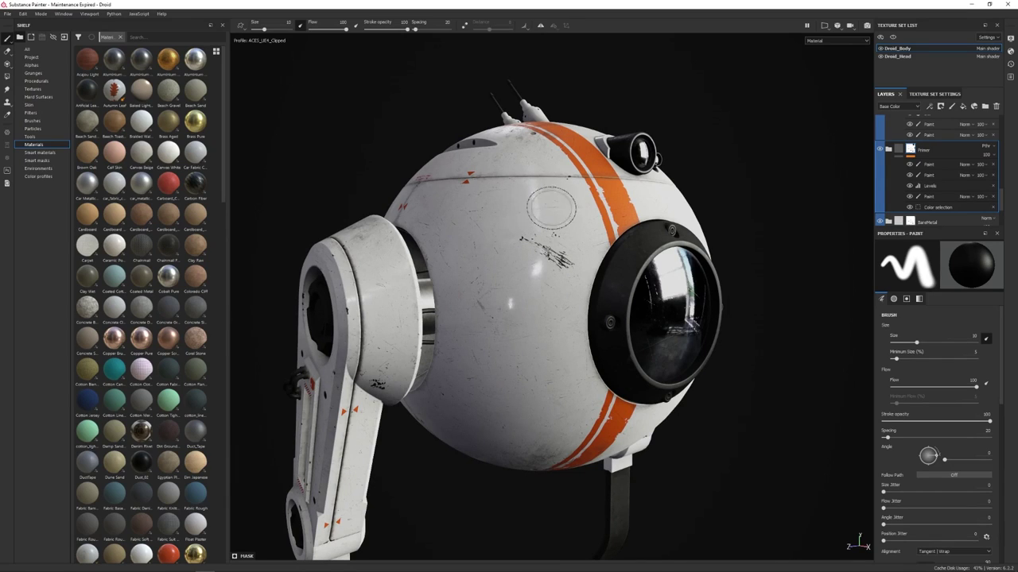
pyautogui.keyDown('alt'); pyautogui.moveTo(565, 302); pyautogui.dragTo(535, 234); pyautogui.keyUp('alt')
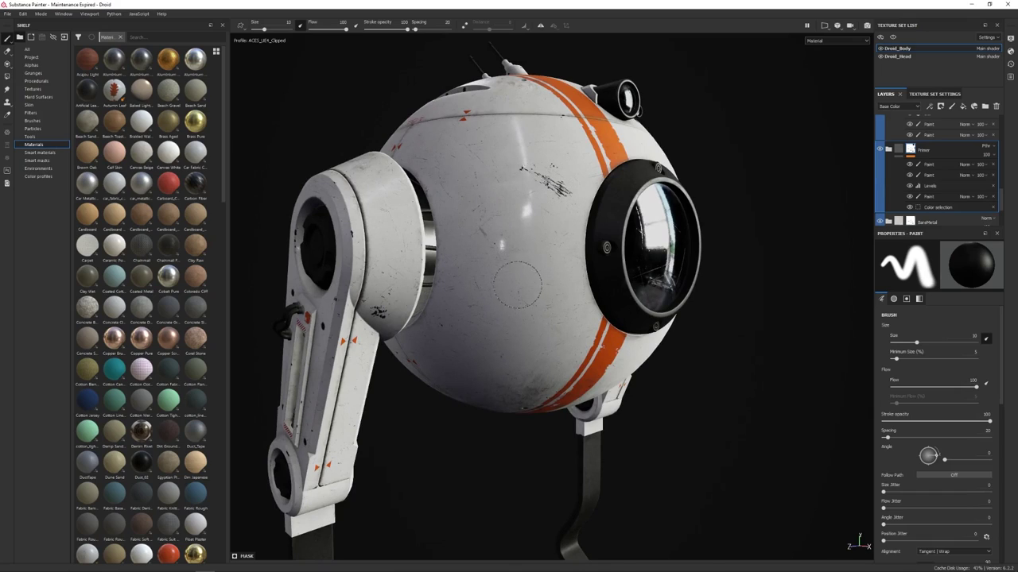
pyautogui.keyDown('alt'); pyautogui.moveTo(579, 197); pyautogui.dragTo(572, 153); pyautogui.keyUp('alt')
pyautogui.keyDown('alt'); pyautogui.moveTo(476, 254); pyautogui.dragTo(325, 238); pyautogui.keyUp('alt')
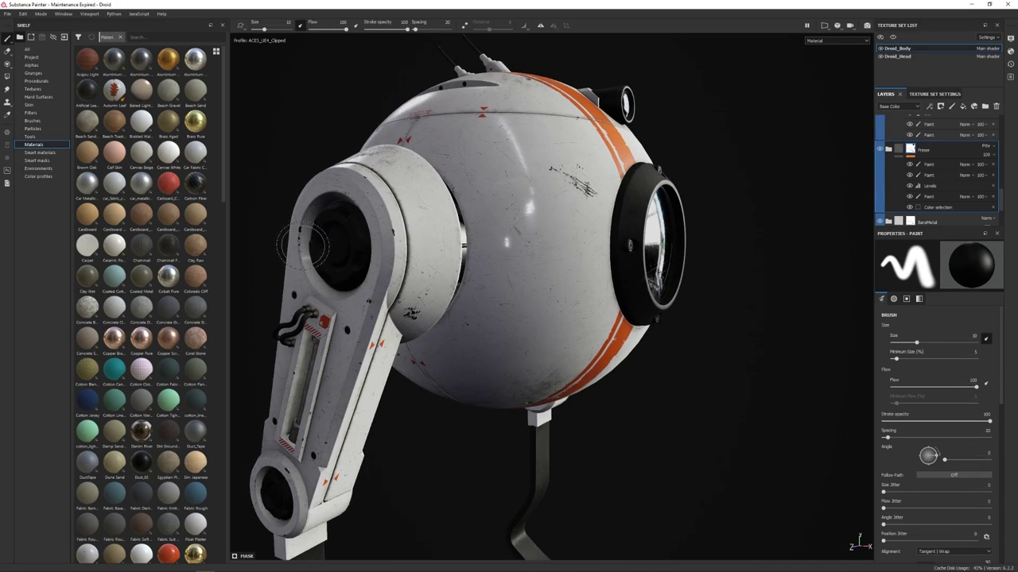
pyautogui.moveTo(391, 239)
pyautogui.keyDown('alt'); pyautogui.mouseDown()
pyautogui.moveTo(404, 255)
pyautogui.moveTo(404, 224)
pyautogui.mouseUp(); pyautogui.keyUp('alt')
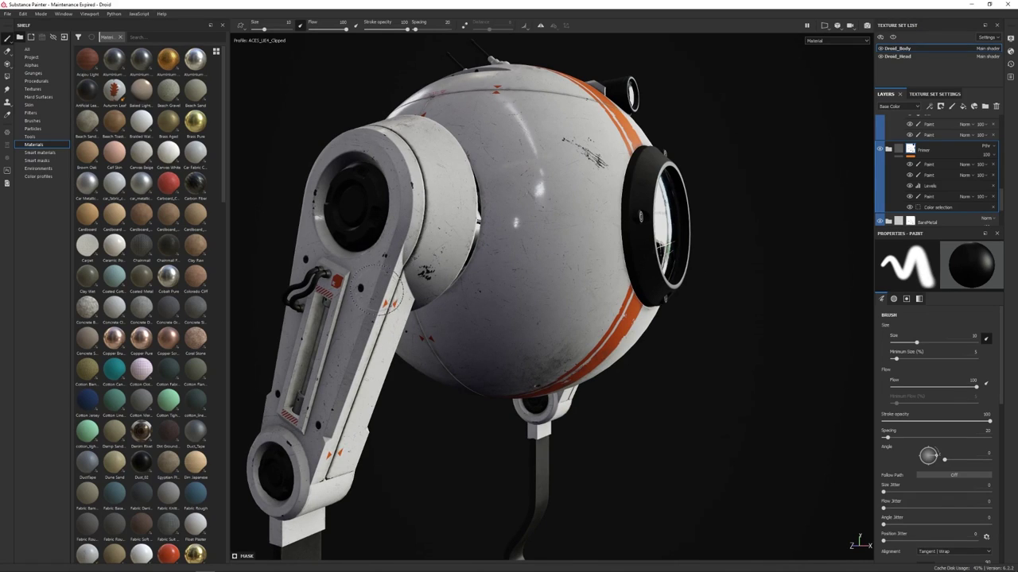
# Examine the dark metal legs below the arms, including the surface wear on one leg up close
pyautogui.keyDown('alt'); pyautogui.moveTo(510, 272); pyautogui.dragTo(522, 256); pyautogui.keyUp('alt')
pyautogui.keyDown('alt'); pyautogui.moveTo(522, 256); pyautogui.dragTo(470, 168, button='middle'); pyautogui.keyUp('alt')
pyautogui.keyDown('alt'); pyautogui.moveTo(470, 169); pyautogui.dragTo(465, 257); pyautogui.keyUp('alt')
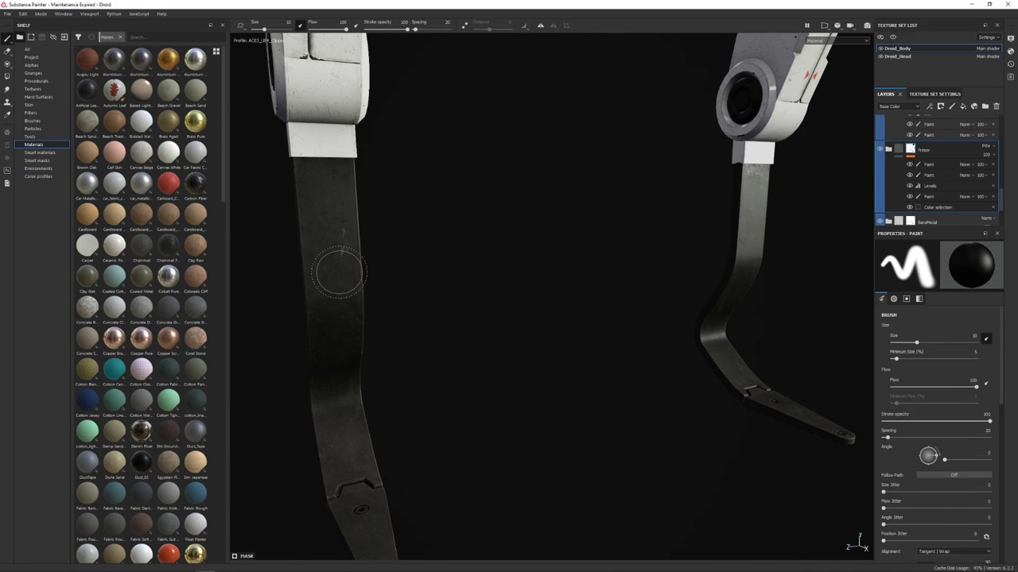
pyautogui.keyDown('alt'); pyautogui.moveTo(338, 281); pyautogui.dragTo(480, 260); pyautogui.keyUp('alt')
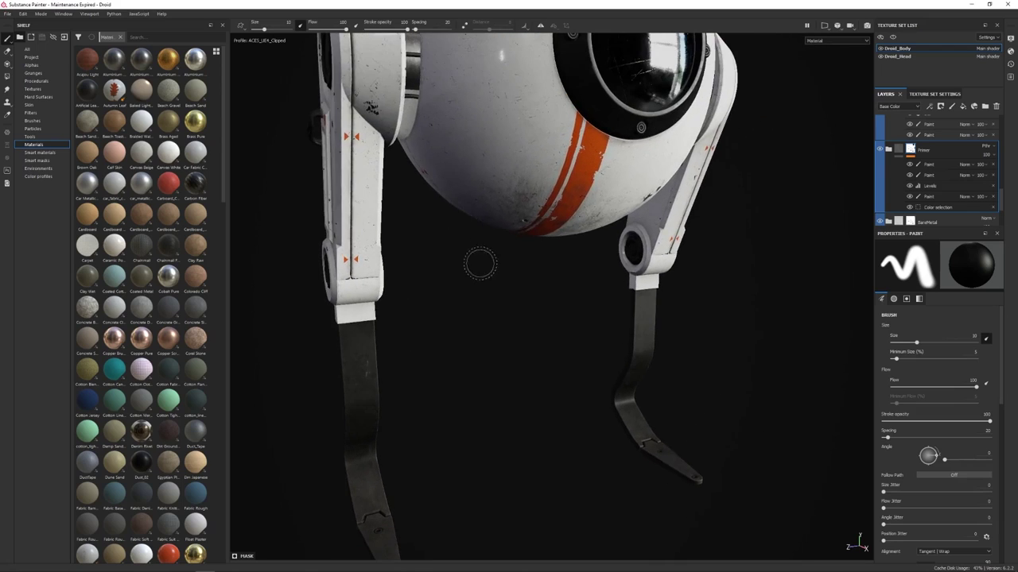
pyautogui.keyDown('alt'); pyautogui.moveTo(418, 374); pyautogui.dragTo(541, 235, button='middle'); pyautogui.keyUp('alt')
pyautogui.keyDown('alt'); pyautogui.moveTo(542, 235); pyautogui.dragTo(670, 304, button='right'); pyautogui.keyUp('alt')
pyautogui.keyDown('alt'); pyautogui.moveTo(530, 224); pyautogui.dragTo(469, 283, button='middle'); pyautogui.keyUp('alt')
pyautogui.keyDown('alt'); pyautogui.moveTo(443, 257); pyautogui.dragTo(578, 283, button='right'); pyautogui.keyUp('alt')
pyautogui.keyDown('alt'); pyautogui.moveTo(422, 228); pyautogui.dragTo(497, 287); pyautogui.keyUp('alt')
pyautogui.keyDown('alt'); pyautogui.moveTo(497, 287); pyautogui.dragTo(582, 206, button='right'); pyautogui.keyUp('alt')
pyautogui.keyDown('alt'); pyautogui.moveTo(583, 206); pyautogui.dragTo(559, 194); pyautogui.keyUp('alt')
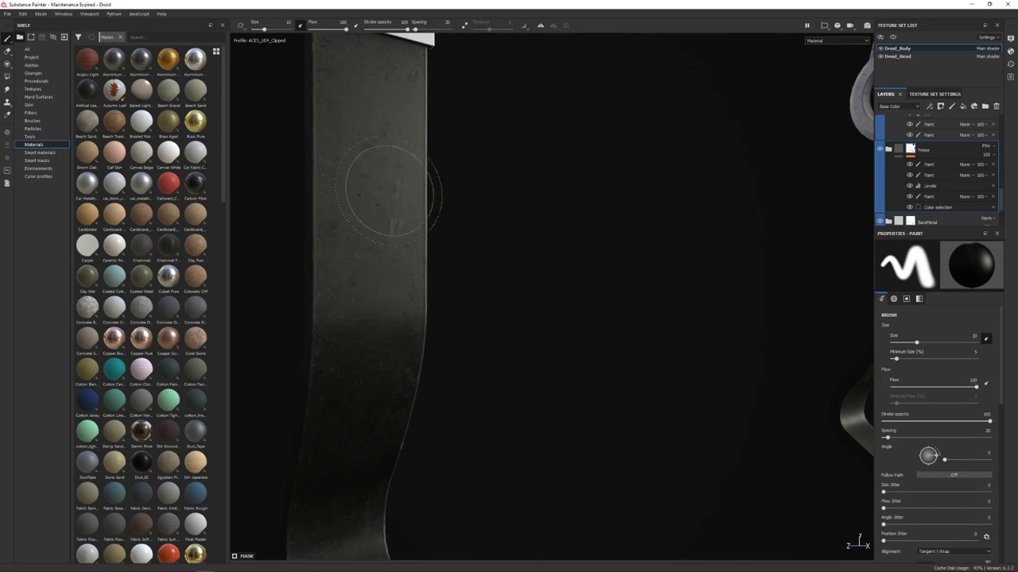
pyautogui.keyDown('alt'); pyautogui.moveTo(404, 215); pyautogui.dragTo(397, 227); pyautogui.keyUp('alt')
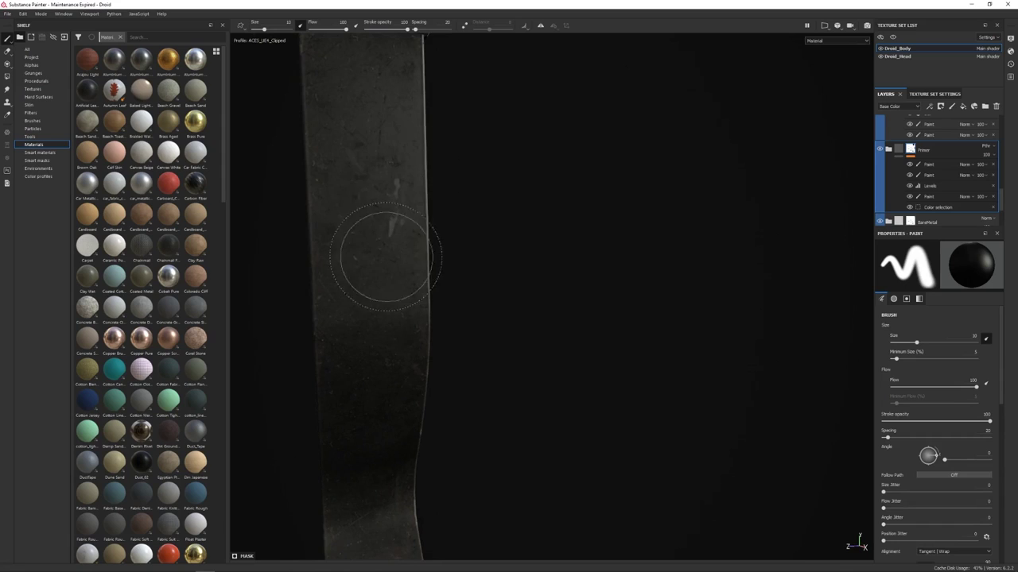
pyautogui.scroll(-8, 632, 347)
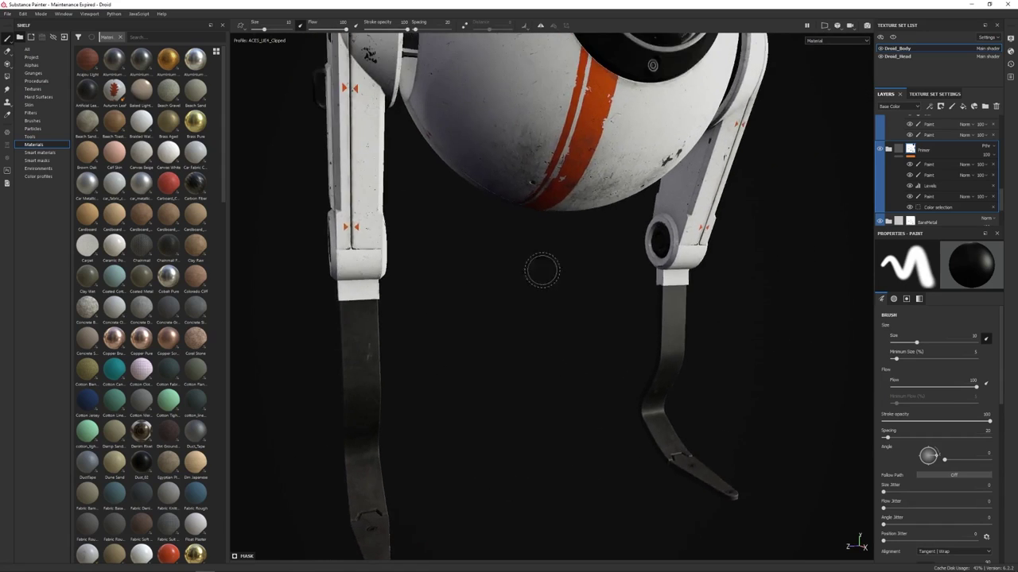
# Examine the scratched paint on the white body shell beside the large eye lens
pyautogui.keyDown('alt'); pyautogui.moveTo(386, 326); pyautogui.dragTo(471, 342); pyautogui.keyUp('alt')
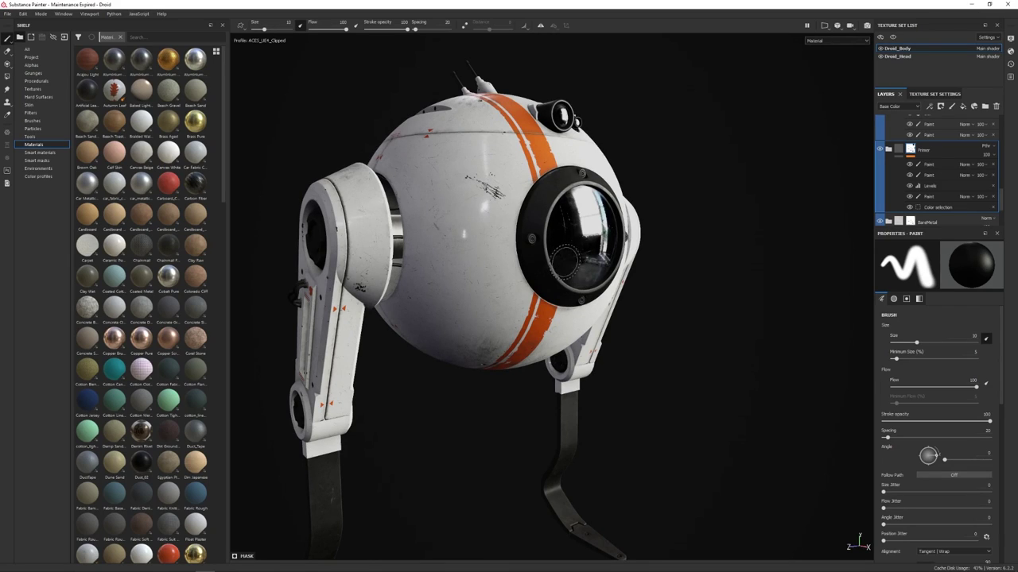
pyautogui.keyDown('alt'); pyautogui.moveTo(493, 227); pyautogui.dragTo(167, 123, button='right'); pyautogui.keyUp('alt')
pyautogui.keyDown('alt'); pyautogui.moveTo(434, 186); pyautogui.dragTo(436, 325, button='middle'); pyautogui.keyUp('alt')
pyautogui.keyDown('alt'); pyautogui.moveTo(436, 326); pyautogui.dragTo(445, 287, button='right'); pyautogui.keyUp('alt')
pyautogui.keyDown('alt'); pyautogui.moveTo(445, 288); pyautogui.dragTo(533, 208, button='middle'); pyautogui.keyUp('alt')
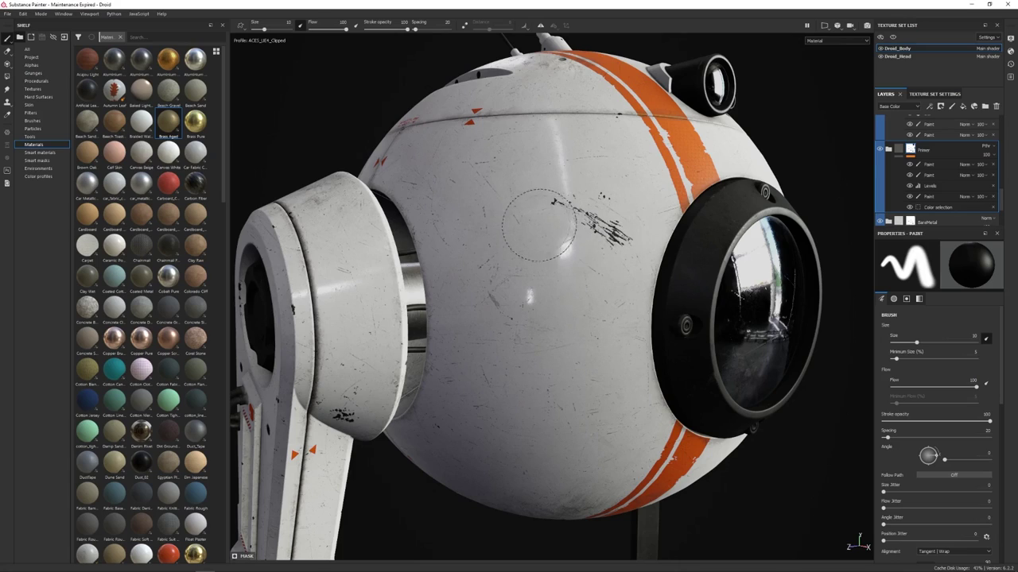
pyautogui.moveTo(595, 244)
pyautogui.keyDown('alt'); pyautogui.mouseDown()
pyautogui.moveTo(595, 256)
pyautogui.moveTo(558, 279)
pyautogui.moveTo(532, 341)
pyautogui.mouseUp(); pyautogui.keyUp('alt')
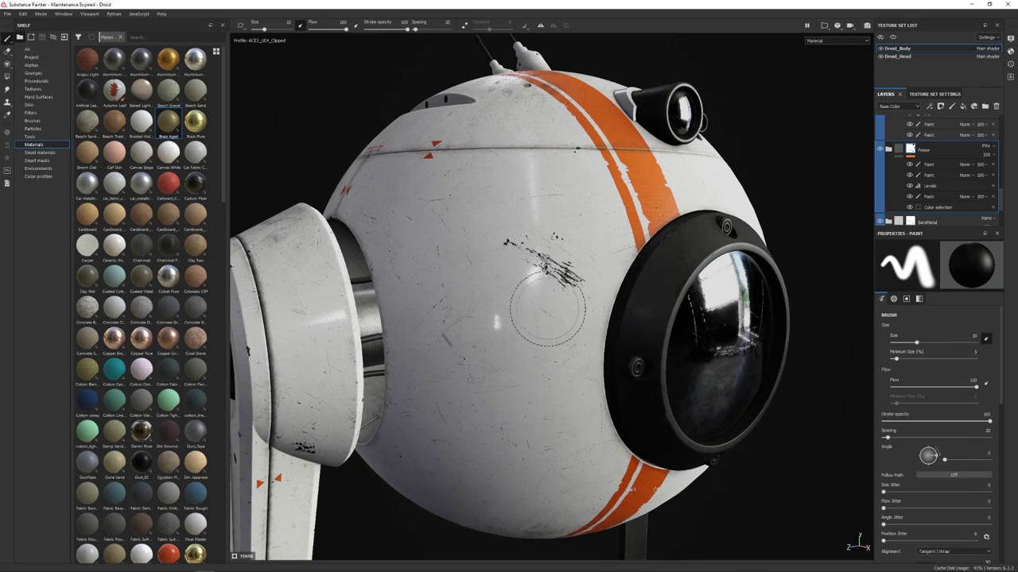
pyautogui.keyDown('alt'); pyautogui.moveTo(576, 262); pyautogui.dragTo(487, 230); pyautogui.keyUp('alt')
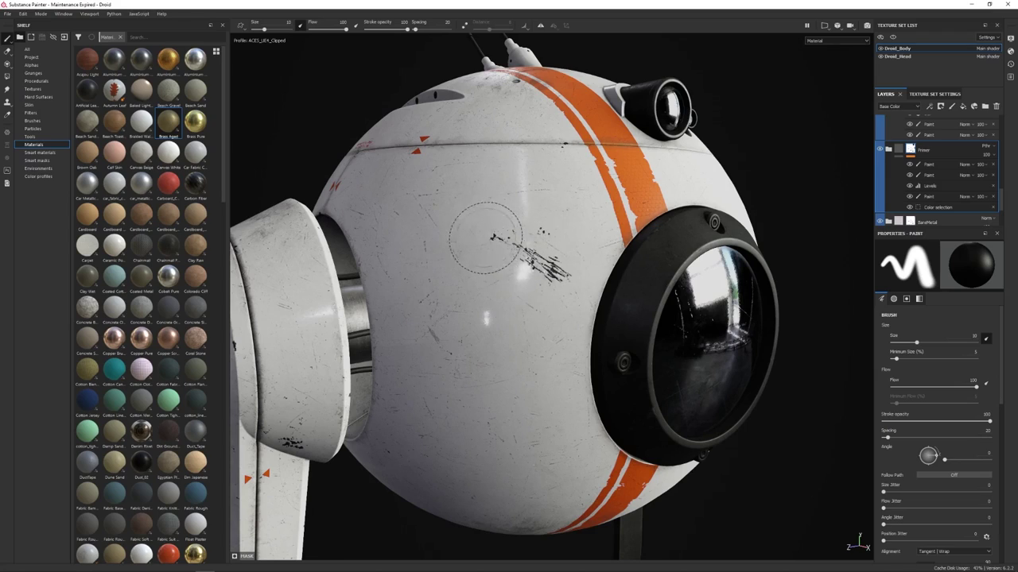
# Examine the droid's upper body as a whole, from the side arm around to the front lens, at varying distances
pyautogui.keyDown('alt'); pyautogui.moveTo(569, 268); pyautogui.dragTo(520, 263, button='middle'); pyautogui.keyUp('alt')
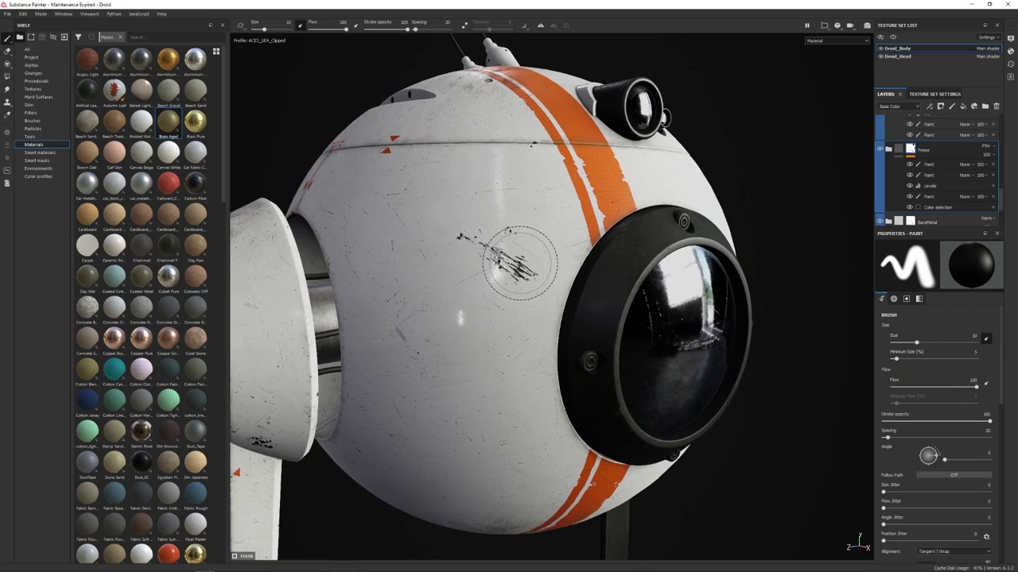
pyautogui.keyDown('alt'); pyautogui.moveTo(551, 294); pyautogui.dragTo(465, 294, button='right'); pyautogui.keyUp('alt')
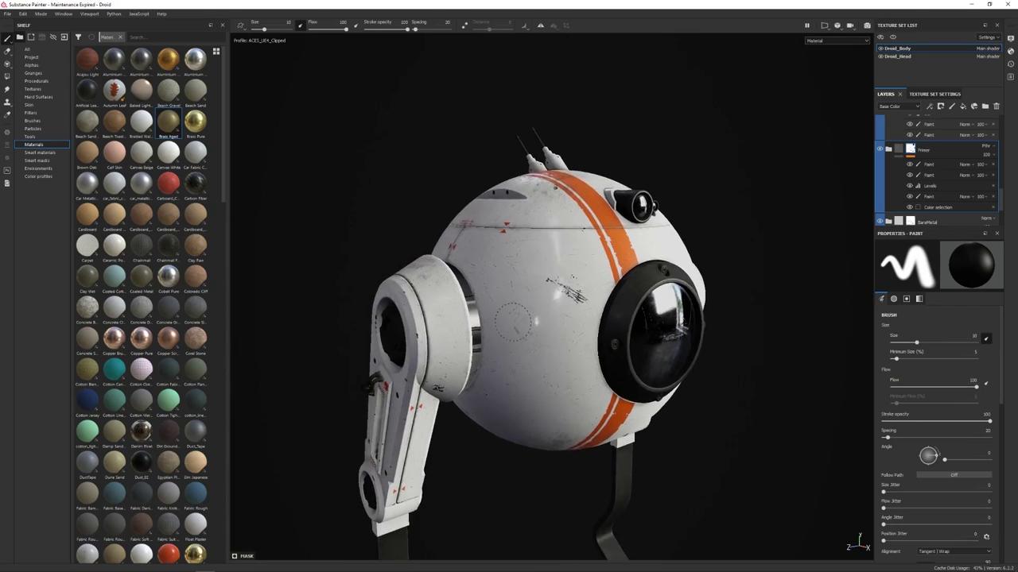
pyautogui.keyDown('alt'); pyautogui.moveTo(527, 345); pyautogui.dragTo(520, 275, button='middle'); pyautogui.keyUp('alt')
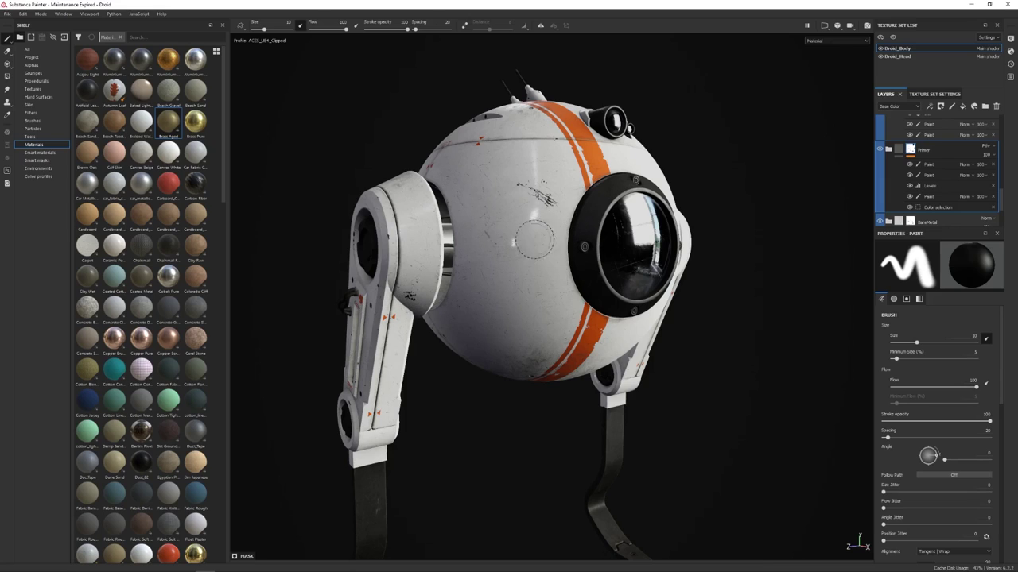
pyautogui.keyDown('alt'); pyautogui.moveTo(567, 254); pyautogui.dragTo(499, 282, button='middle'); pyautogui.keyUp('alt')
pyautogui.scroll(3, 482, 307)
pyautogui.keyDown('alt'); pyautogui.moveTo(511, 244); pyautogui.dragTo(526, 292, button='middle'); pyautogui.keyUp('alt')
pyautogui.keyDown('alt'); pyautogui.moveTo(526, 292); pyautogui.dragTo(495, 306); pyautogui.keyUp('alt')
pyautogui.keyDown('alt'); pyautogui.moveTo(495, 306); pyautogui.dragTo(461, 260, button='right'); pyautogui.keyUp('alt')
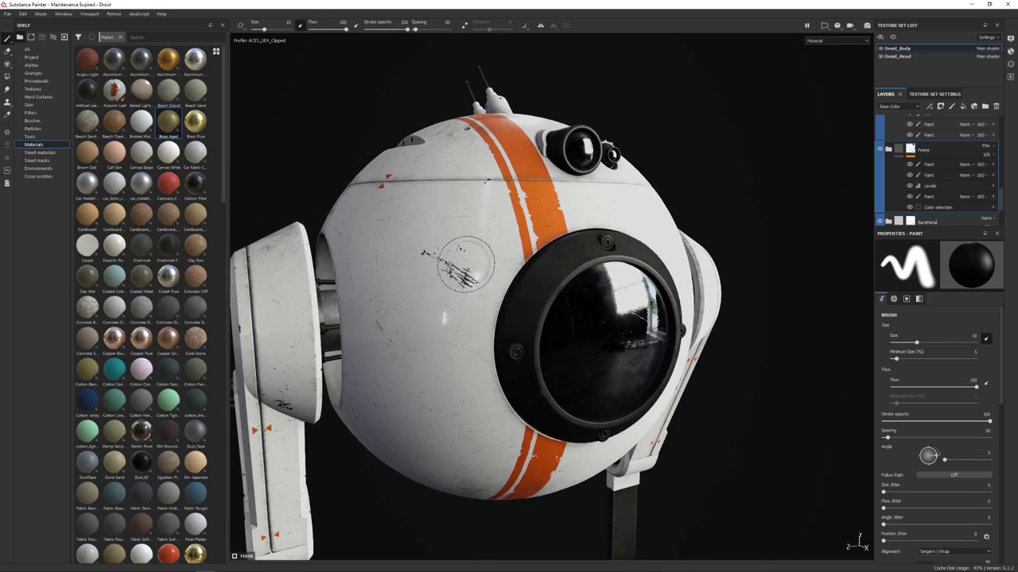
pyautogui.keyDown('alt'); pyautogui.moveTo(488, 239); pyautogui.dragTo(493, 261); pyautogui.keyUp('alt')
pyautogui.keyDown('alt'); pyautogui.moveTo(493, 262); pyautogui.dragTo(447, 259, button='middle'); pyautogui.keyUp('alt')
# Select the Painted Metal White folder above the Painted Metal Black folder in the layer stack
pyautogui.scroll(4, 929, 174)
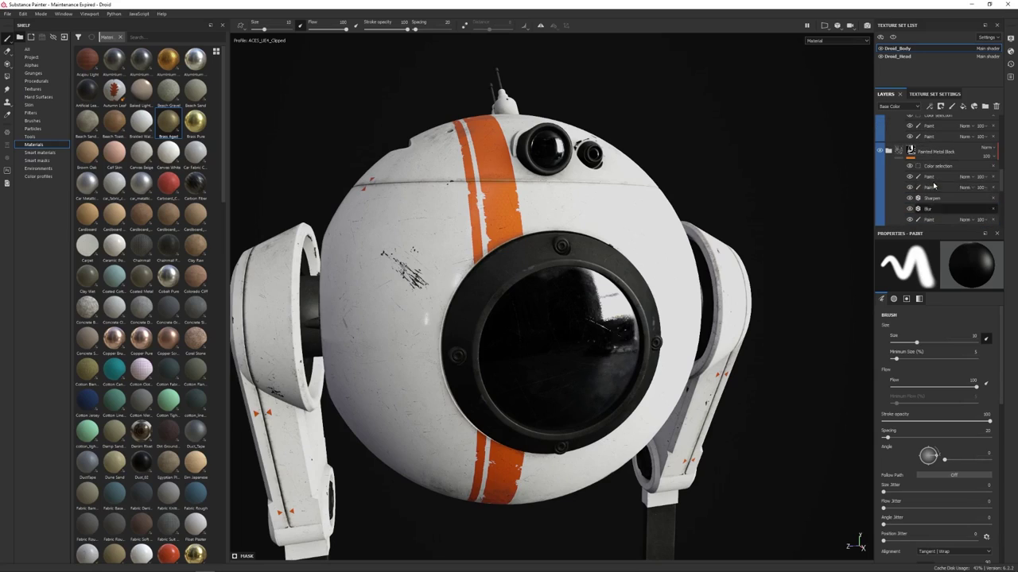
pyautogui.scroll(2, 933, 188)
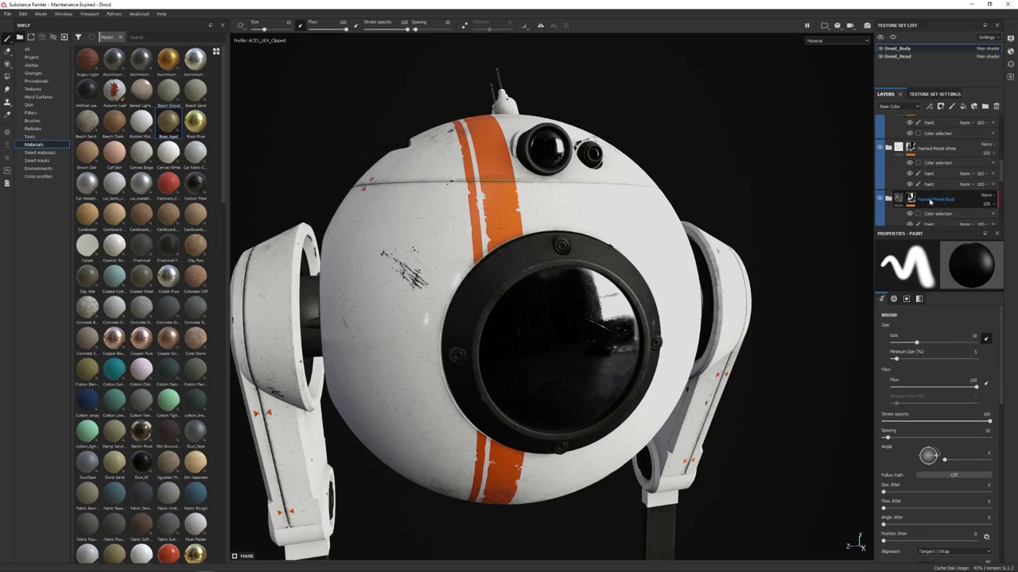
pyautogui.click(938, 149)
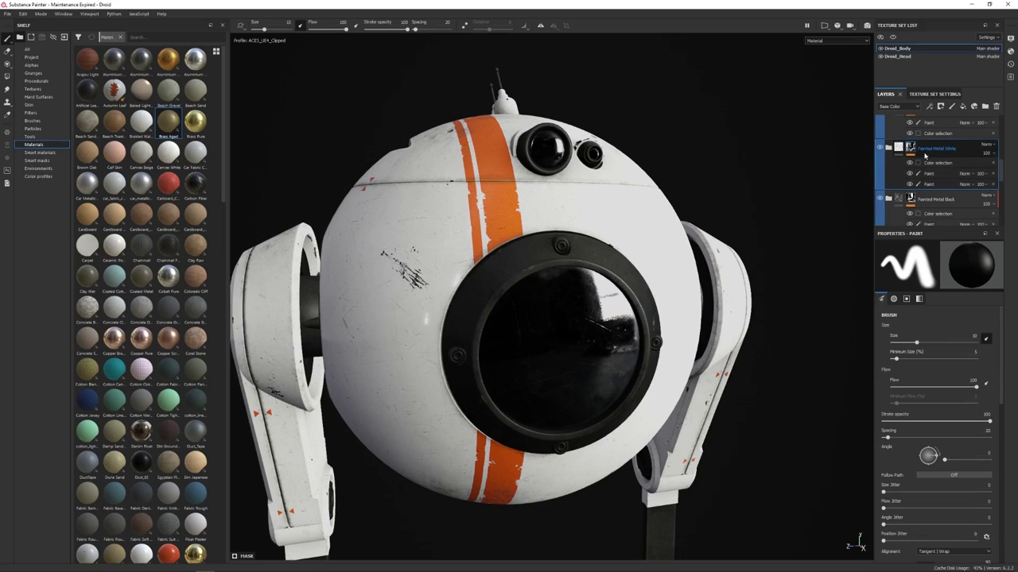
# Rotate the environment lighting and examine how the highlights fall across the scratched white paint
pyautogui.keyDown('alt'); pyautogui.moveTo(495, 278); pyautogui.dragTo(576, 274); pyautogui.keyUp('alt')
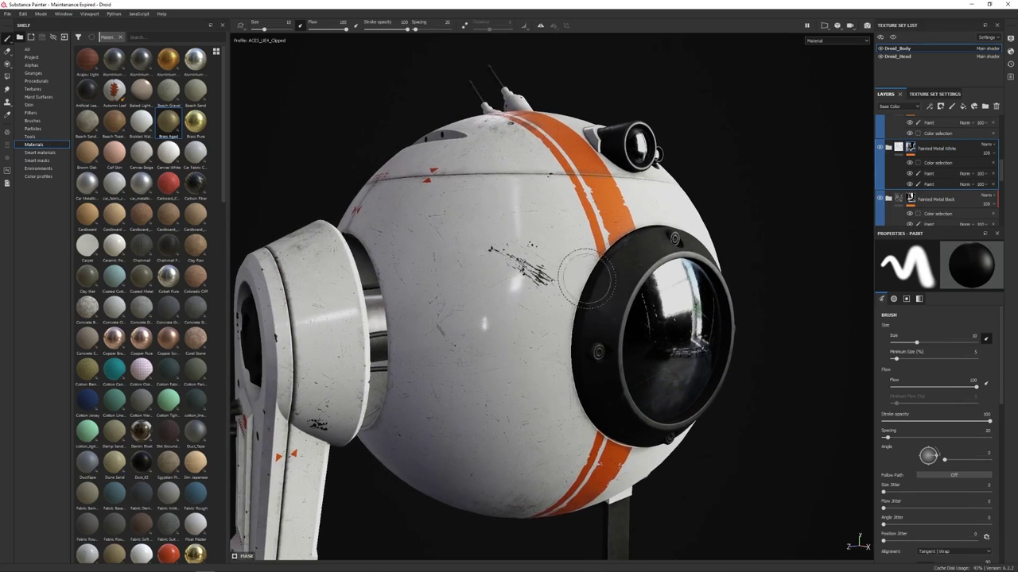
pyautogui.keyDown('shift'); pyautogui.moveTo(640, 342); pyautogui.dragTo(581, 342, button='right'); pyautogui.keyUp('shift')
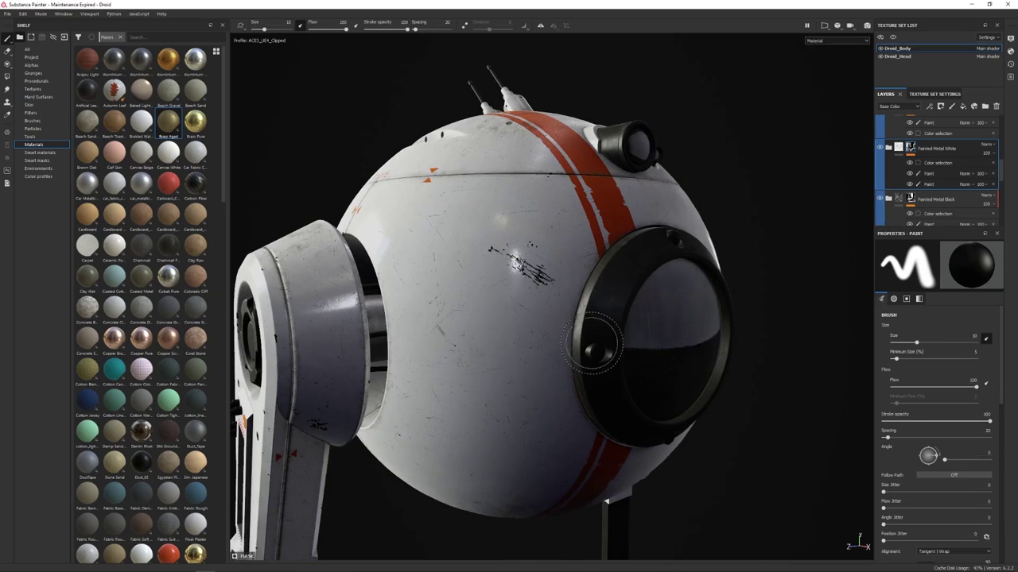
pyautogui.keyDown('alt'); pyautogui.moveTo(576, 334); pyautogui.dragTo(601, 331); pyautogui.keyUp('alt')
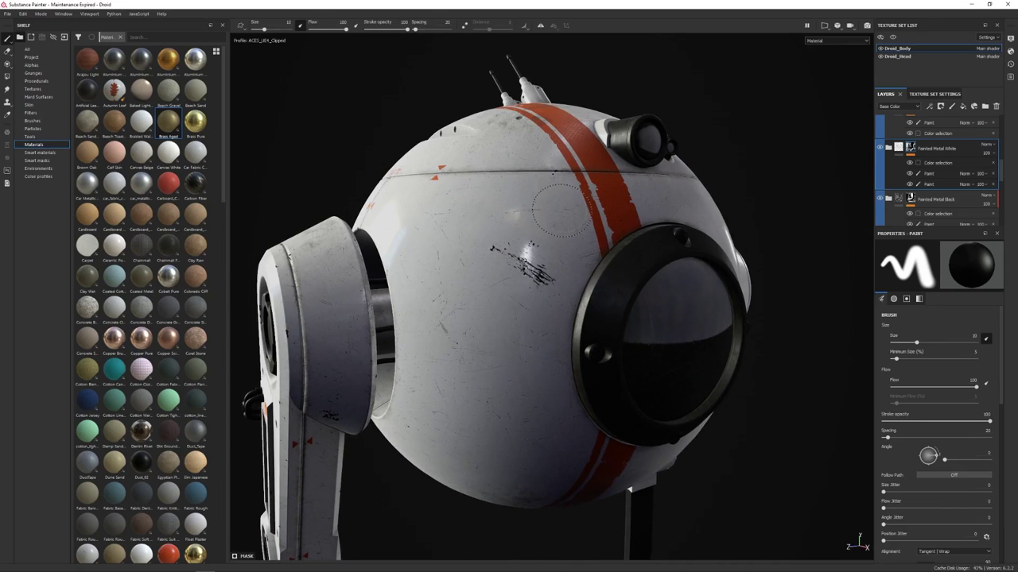
pyautogui.moveTo(468, 290)
pyautogui.keyDown('alt'); pyautogui.mouseDown()
pyautogui.moveTo(488, 208)
pyautogui.moveTo(454, 210)
pyautogui.mouseUp(); pyautogui.keyUp('alt')
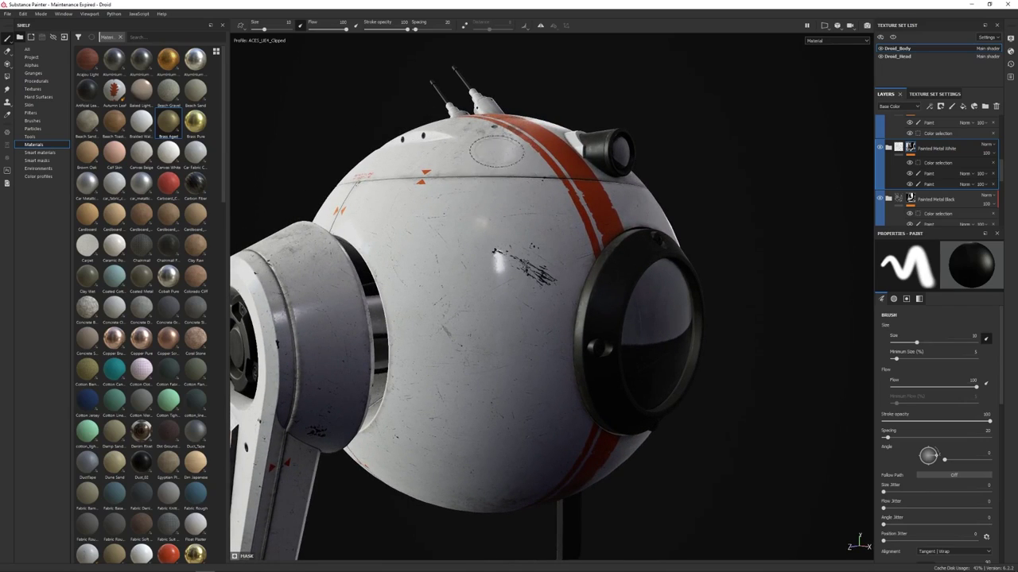
pyautogui.moveTo(492, 153)
pyautogui.keyDown('alt'); pyautogui.mouseDown()
pyautogui.moveTo(500, 145)
pyautogui.moveTo(497, 252)
pyautogui.moveTo(523, 274)
pyautogui.moveTo(517, 283)
pyautogui.mouseUp(); pyautogui.keyUp('alt')
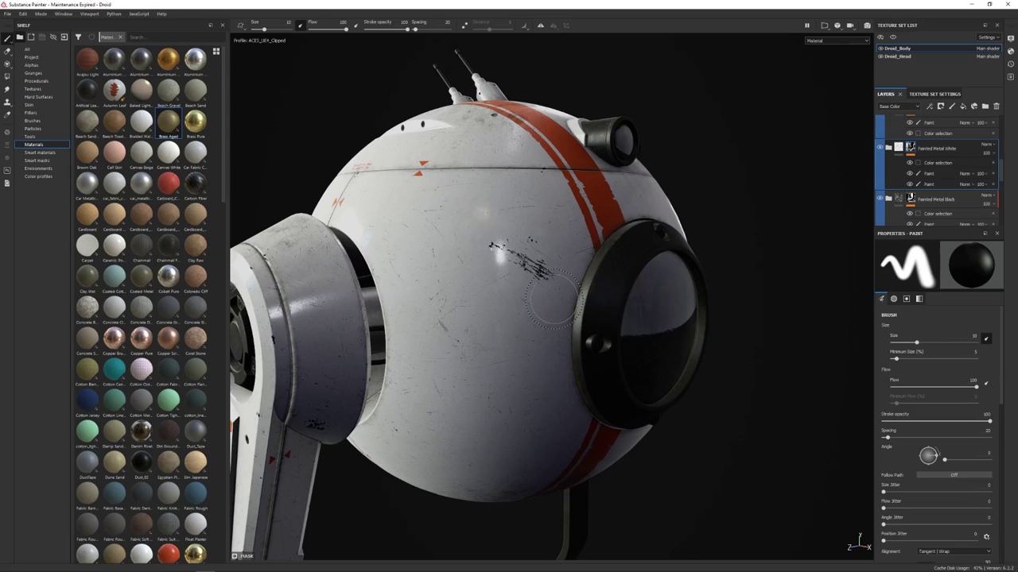
# Display only the Roughness channel and examine it across the droid's body, side arms and legs
pyautogui.press('alt')
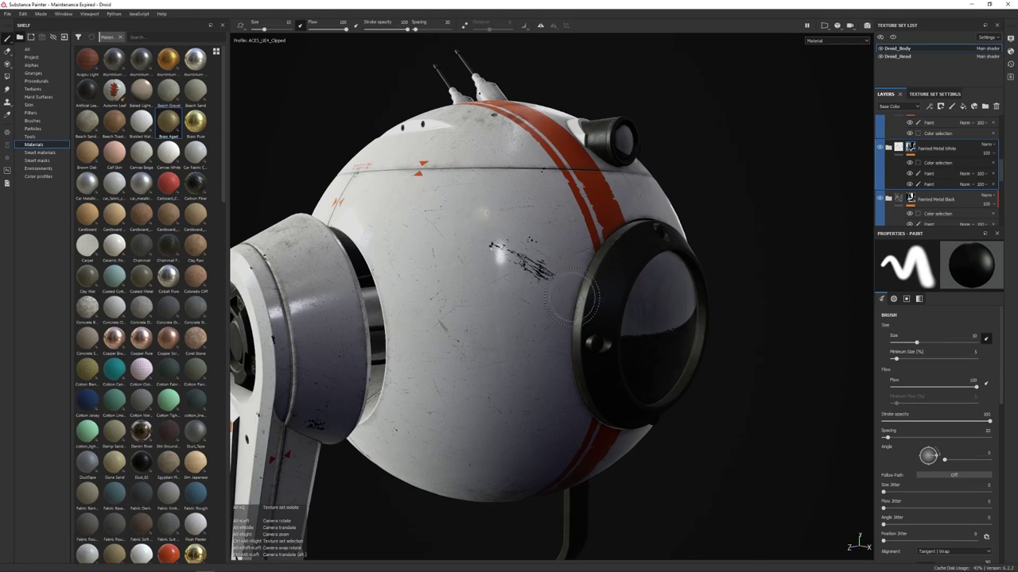
pyautogui.keyDown('alt'); pyautogui.moveTo(598, 314); pyautogui.dragTo(547, 312); pyautogui.keyUp('alt')
pyautogui.press('c')
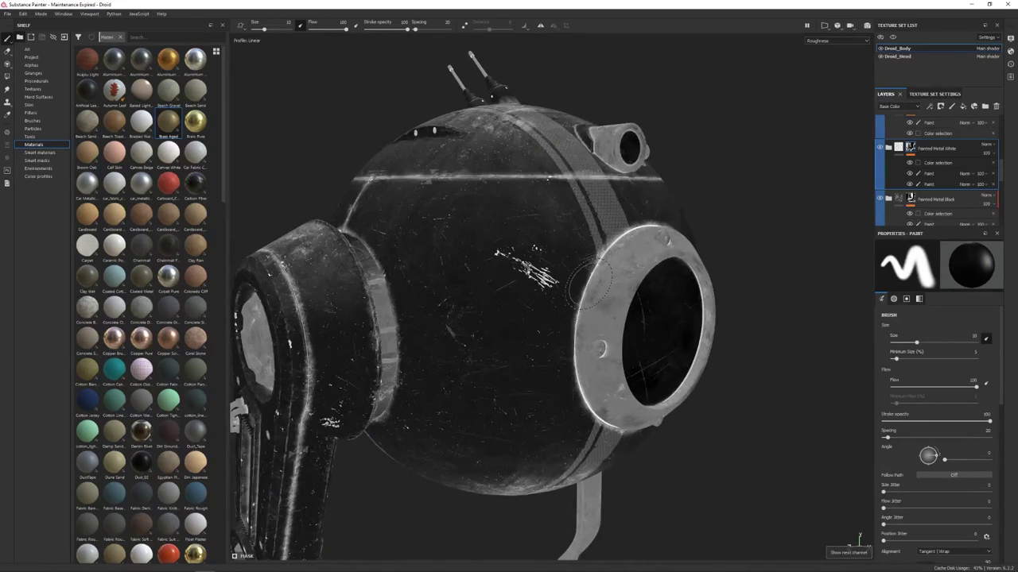
pyautogui.keyDown('alt'); pyautogui.moveTo(573, 292); pyautogui.dragTo(594, 287, button='middle'); pyautogui.keyUp('alt')
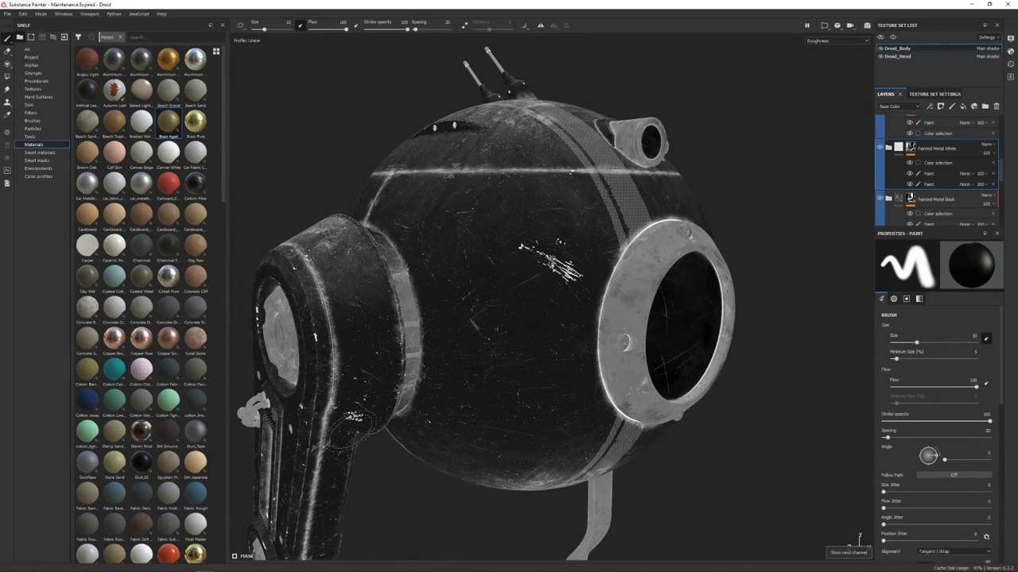
pyautogui.keyDown('alt'); pyautogui.moveTo(687, 349); pyautogui.dragTo(586, 352, button='right'); pyautogui.keyUp('alt')
pyautogui.keyDown('alt'); pyautogui.moveTo(586, 352); pyautogui.dragTo(555, 301, button='middle'); pyautogui.keyUp('alt')
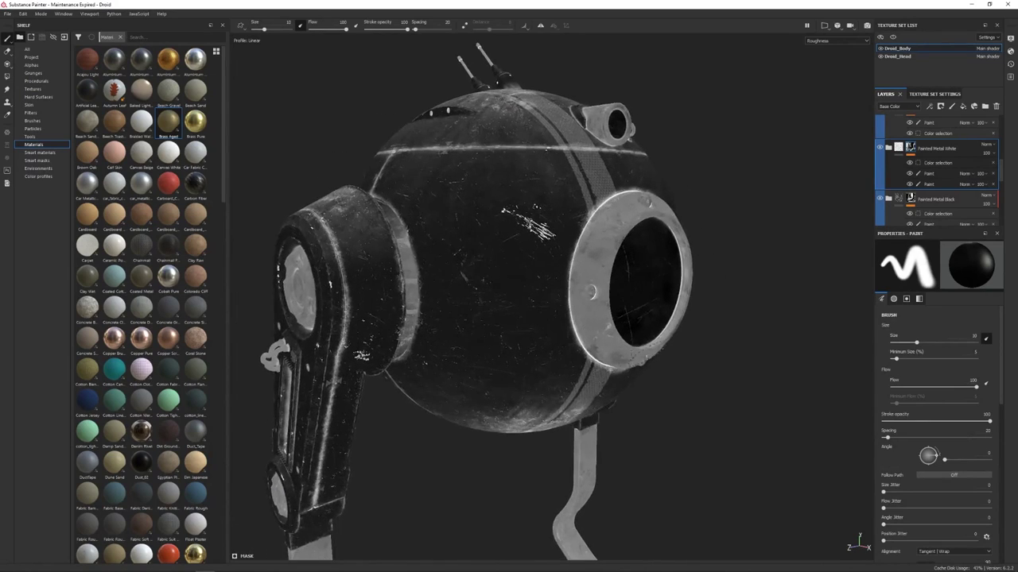
pyautogui.keyDown('alt'); pyautogui.moveTo(555, 301); pyautogui.dragTo(504, 329, button='right'); pyautogui.keyUp('alt')
pyautogui.keyDown('alt'); pyautogui.moveTo(572, 389); pyautogui.dragTo(546, 151); pyautogui.keyUp('alt')
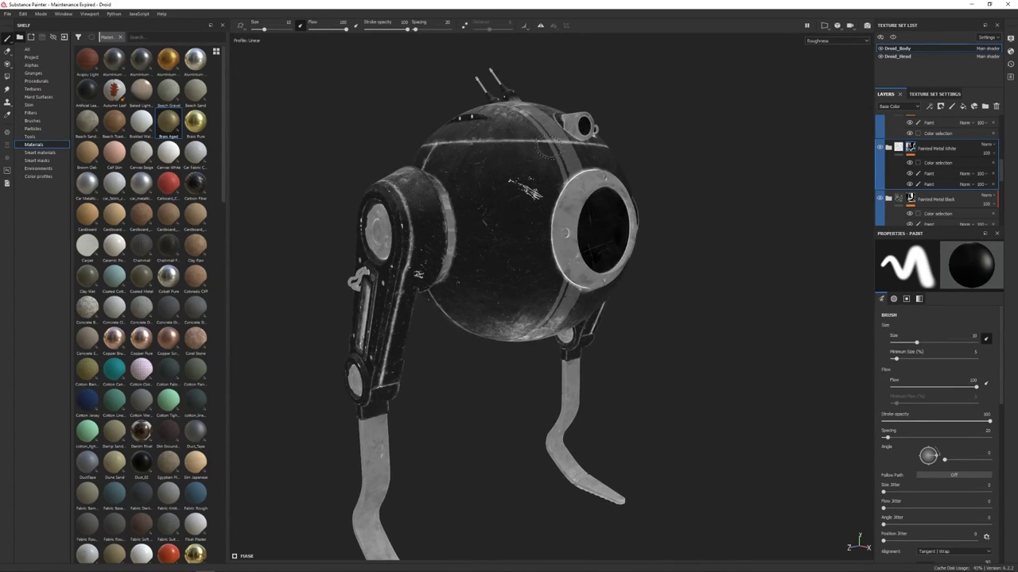
pyautogui.moveTo(550, 411)
pyautogui.keyDown('alt'); pyautogui.mouseDown()
pyautogui.moveTo(496, 357)
pyautogui.moveTo(465, 357)
pyautogui.moveTo(516, 362)
pyautogui.mouseUp(); pyautogui.keyUp('alt')
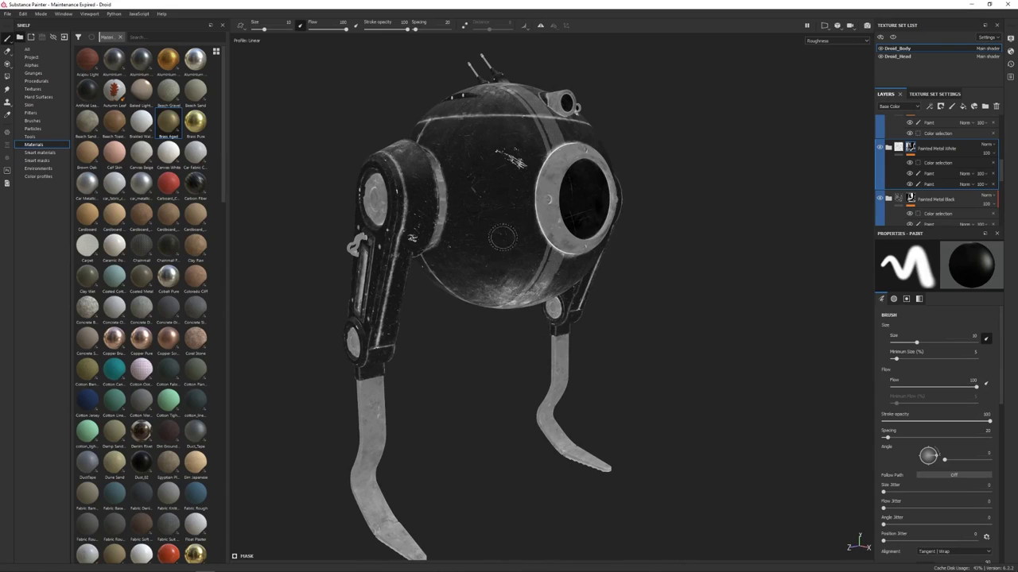
# Examine the roughness of the scratches, panel seam and lens ring up close on the body shell
pyautogui.keyDown('alt'); pyautogui.moveTo(478, 228); pyautogui.dragTo(606, 231, button='right'); pyautogui.keyUp('alt')
pyautogui.keyDown('alt'); pyautogui.moveTo(606, 231); pyautogui.dragTo(617, 304, button='middle'); pyautogui.keyUp('alt')
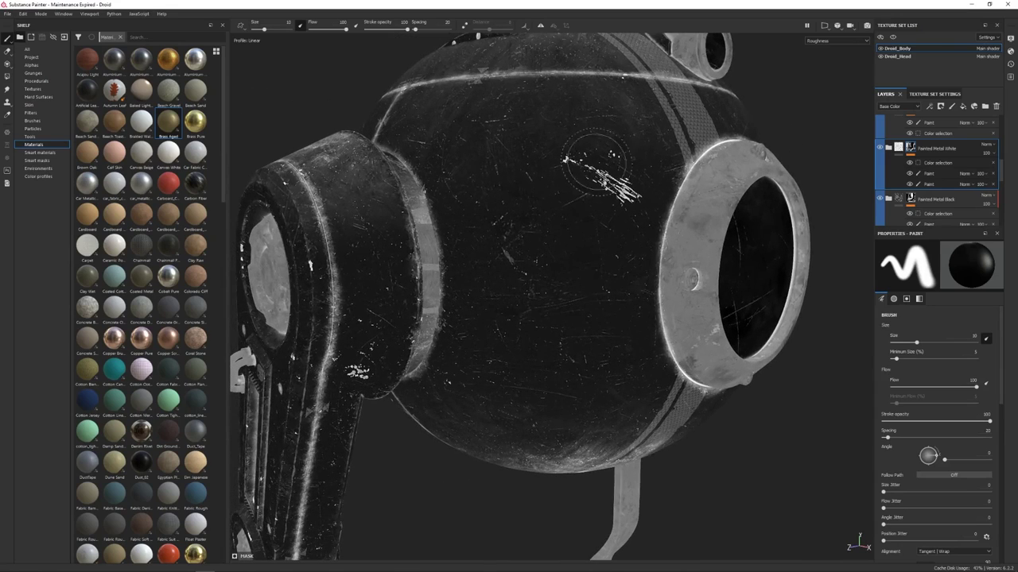
pyautogui.keyDown('alt'); pyautogui.moveTo(643, 236); pyautogui.dragTo(553, 188, button='right'); pyautogui.keyUp('alt')
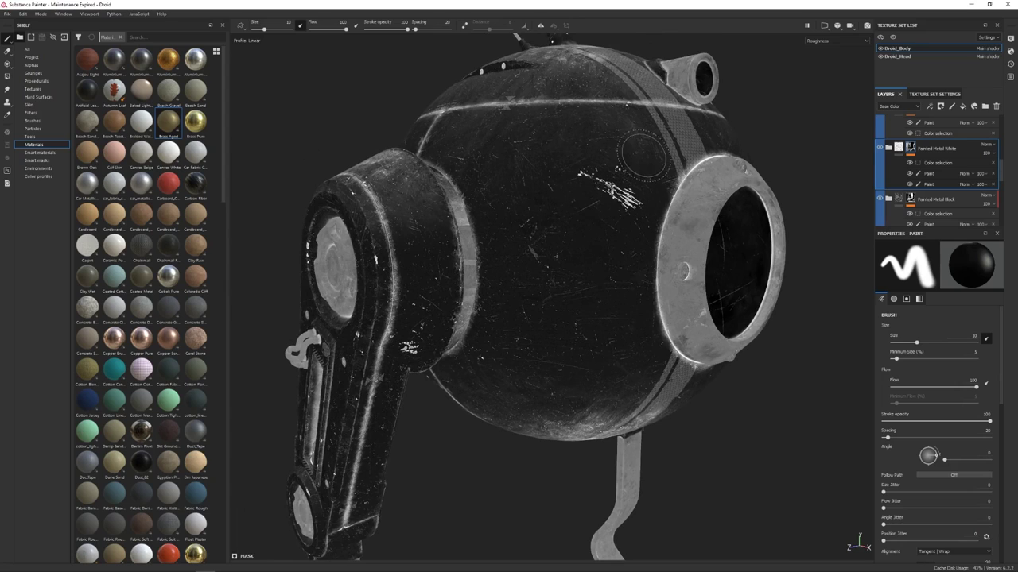
pyautogui.keyDown('alt'); pyautogui.moveTo(624, 149); pyautogui.dragTo(680, 267, button='right'); pyautogui.keyUp('alt')
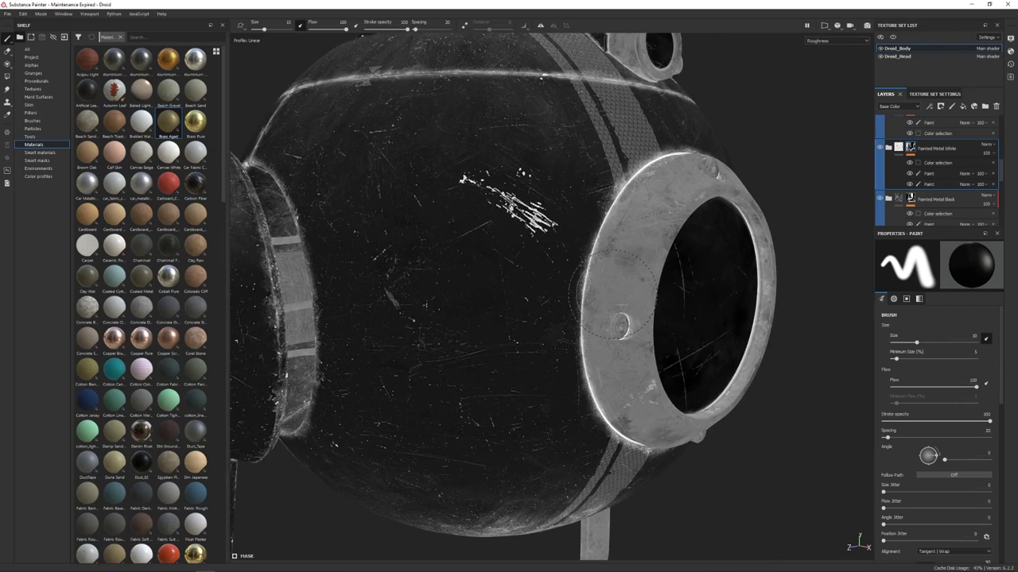
pyautogui.moveTo(610, 286)
pyautogui.keyDown('alt'); pyautogui.mouseDown()
pyautogui.moveTo(636, 286)
pyautogui.moveTo(624, 275)
pyautogui.mouseUp(); pyautogui.keyUp('alt')
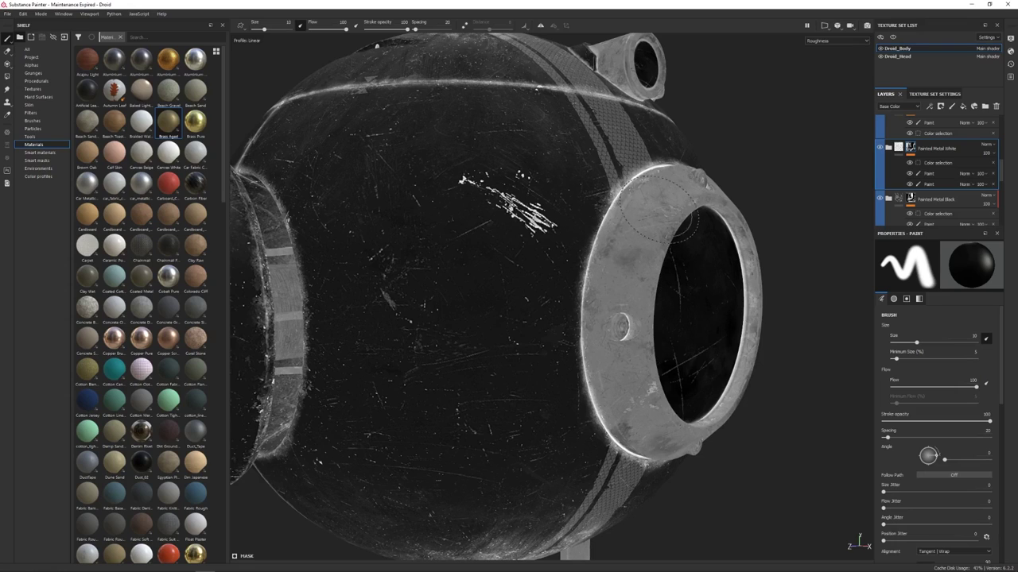
pyautogui.keyDown('alt'); pyautogui.moveTo(652, 275); pyautogui.dragTo(514, 259); pyautogui.keyUp('alt')
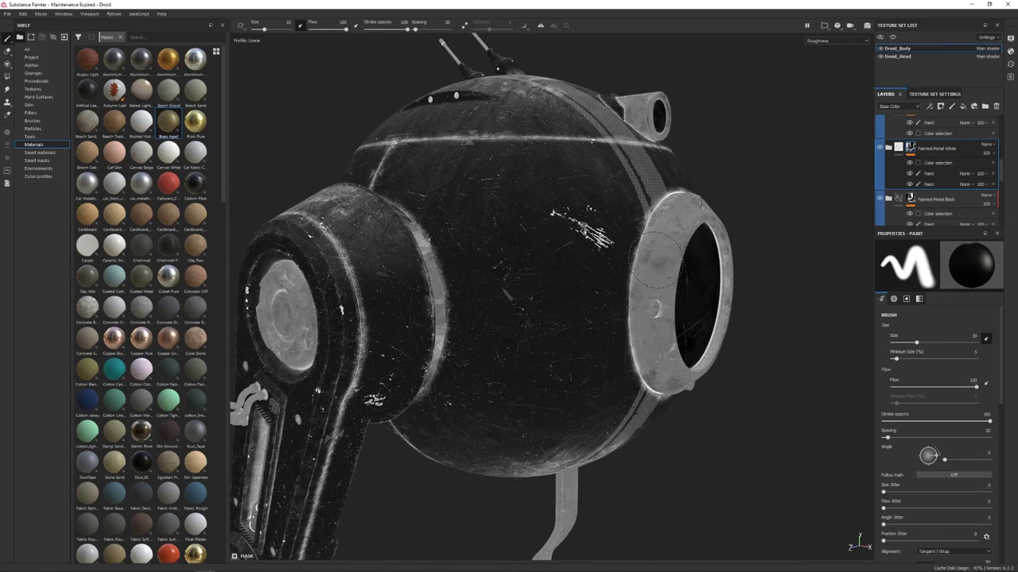
# Return to the full material view and rotate the environment lighting across the body shell
pyautogui.keyDown('alt'); pyautogui.moveTo(655, 261); pyautogui.dragTo(678, 272); pyautogui.keyUp('alt')
pyautogui.press('m')
pyautogui.scroll(3, 678, 271)
pyautogui.keyDown('shift'); pyautogui.moveTo(677, 272); pyautogui.dragTo(711, 280, button='right'); pyautogui.keyUp('shift')
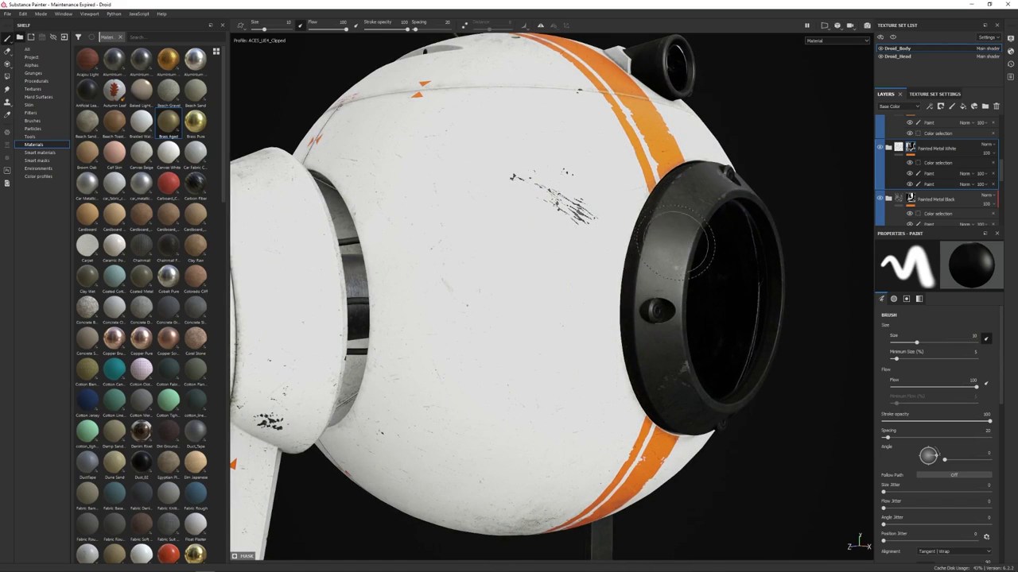
pyautogui.keyDown('shift'); pyautogui.moveTo(699, 263); pyautogui.dragTo(682, 265, button='right'); pyautogui.keyUp('shift')
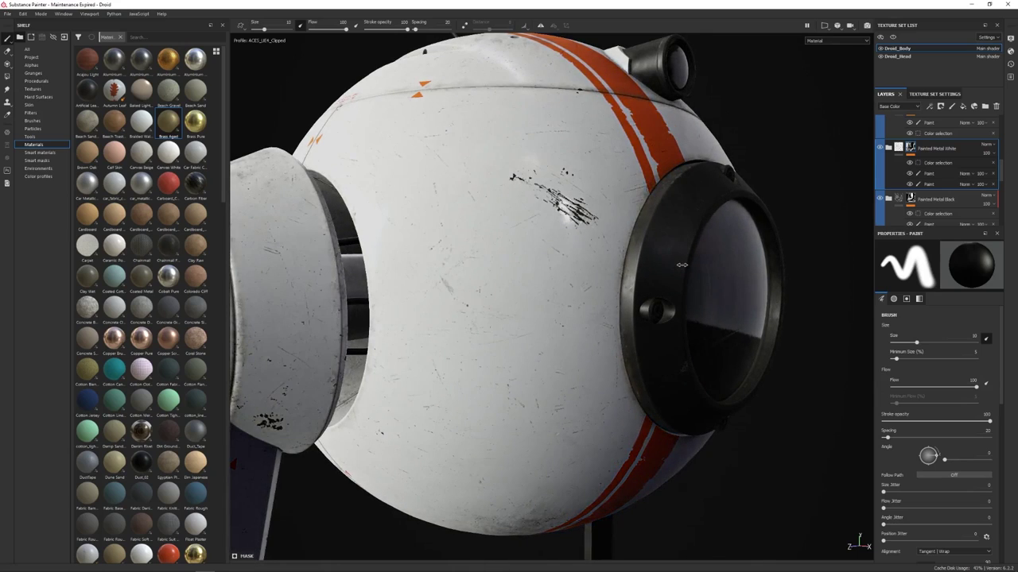
# Examine the painted side arm and the scratched shell from further back under the rotated lighting
pyautogui.keyDown('alt'); pyautogui.moveTo(721, 313); pyautogui.dragTo(525, 274, button='right'); pyautogui.keyUp('alt')
pyautogui.keyDown('alt'); pyautogui.moveTo(525, 274); pyautogui.dragTo(570, 281); pyautogui.keyUp('alt')
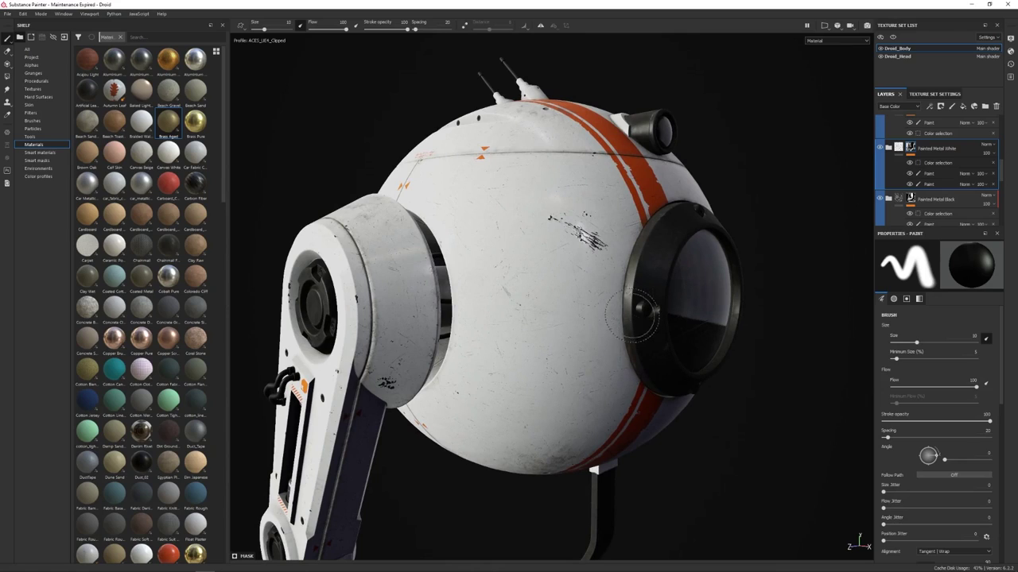
pyautogui.moveTo(563, 330)
pyautogui.keyDown('alt'); pyautogui.mouseDown()
pyautogui.moveTo(571, 332)
pyautogui.moveTo(557, 335)
pyautogui.mouseUp(); pyautogui.keyUp('alt')
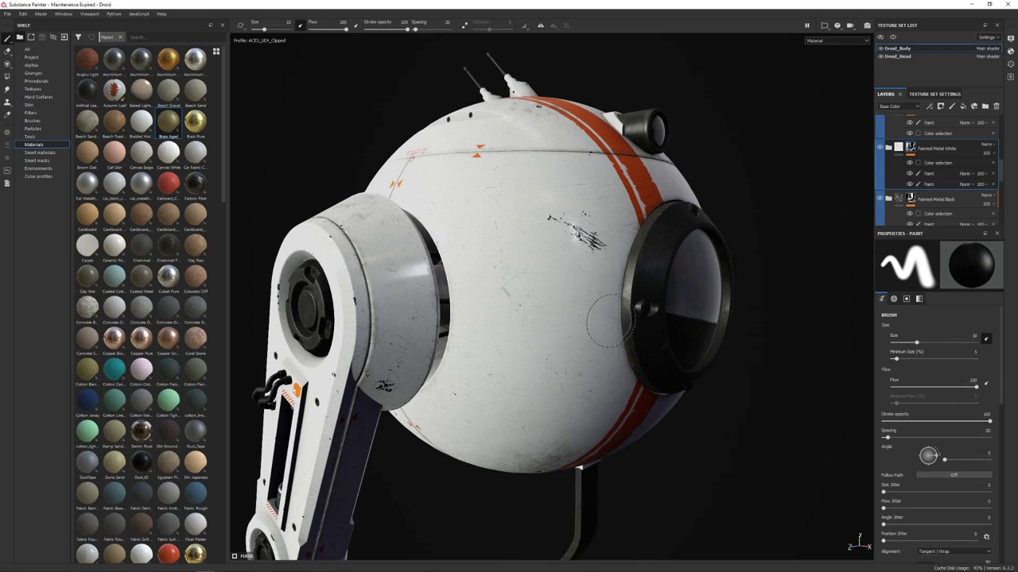
pyautogui.keyDown('alt'); pyautogui.moveTo(557, 338); pyautogui.dragTo(549, 342); pyautogui.keyUp('alt')
pyautogui.keyDown('alt'); pyautogui.moveTo(608, 295); pyautogui.dragTo(598, 296); pyautogui.keyUp('alt')
pyautogui.keyDown('alt'); pyautogui.moveTo(598, 296); pyautogui.dragTo(591, 313, button='middle'); pyautogui.keyUp('alt')
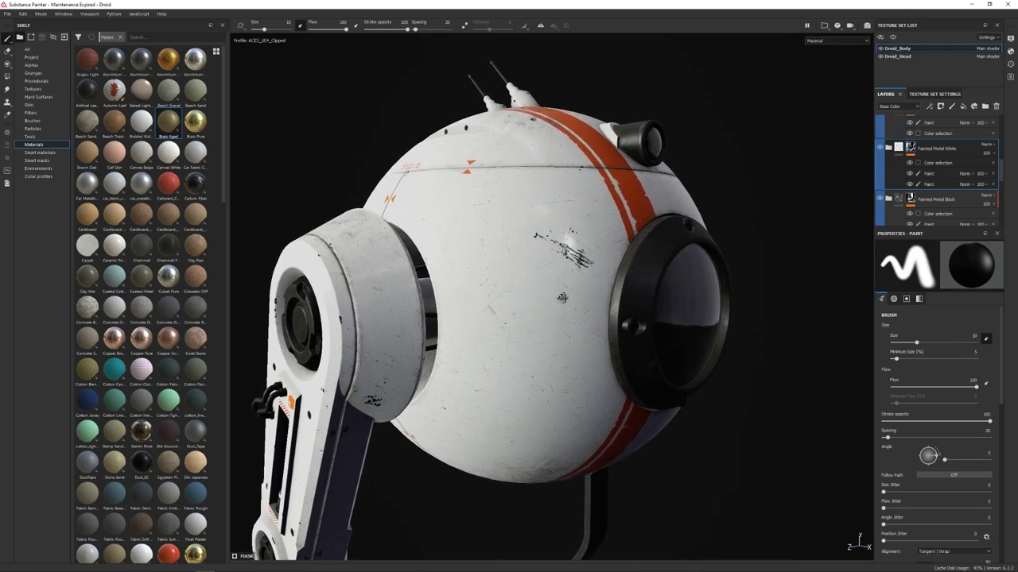
# Locate the Rubber Foot folder above the painted metal folders in the layer stack
pyautogui.scroll(1, 965, 176)
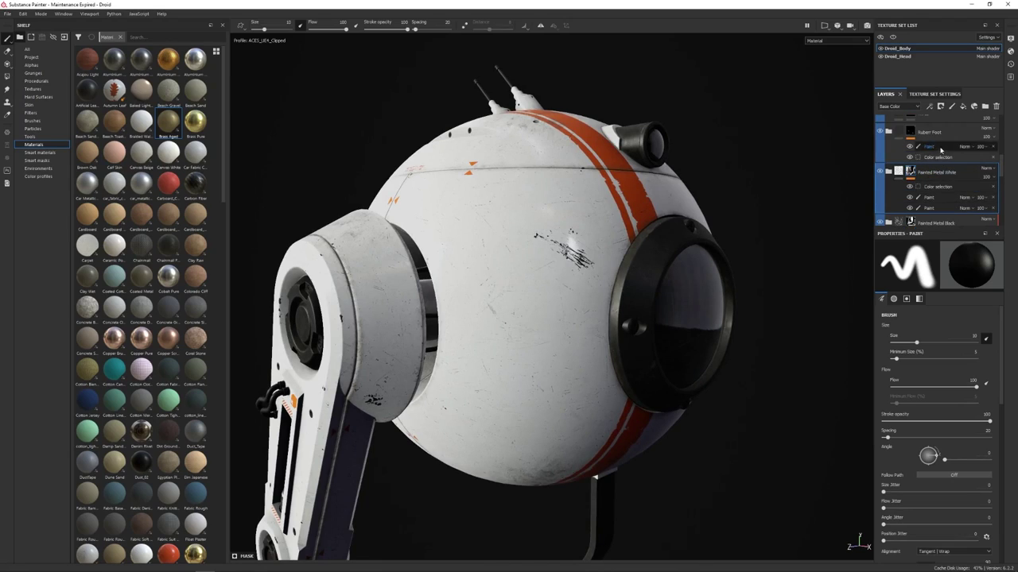
pyautogui.scroll(1, 937, 156)
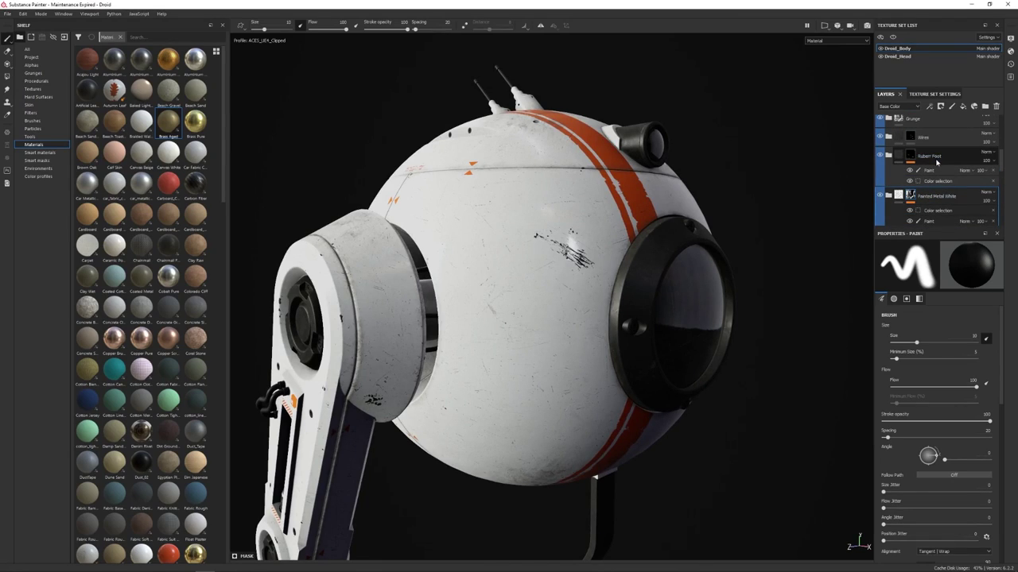
pyautogui.doubleClick(944, 158)
pyautogui.press('Return')
# Display only the Roughness channel and examine it on the legs and feet
pyautogui.keyDown('alt'); pyautogui.moveTo(586, 213); pyautogui.dragTo(641, 290); pyautogui.keyUp('alt')
pyautogui.keyDown('alt'); pyautogui.moveTo(685, 134); pyautogui.dragTo(612, 286, button='middle'); pyautogui.keyUp('alt')
pyautogui.press('c')
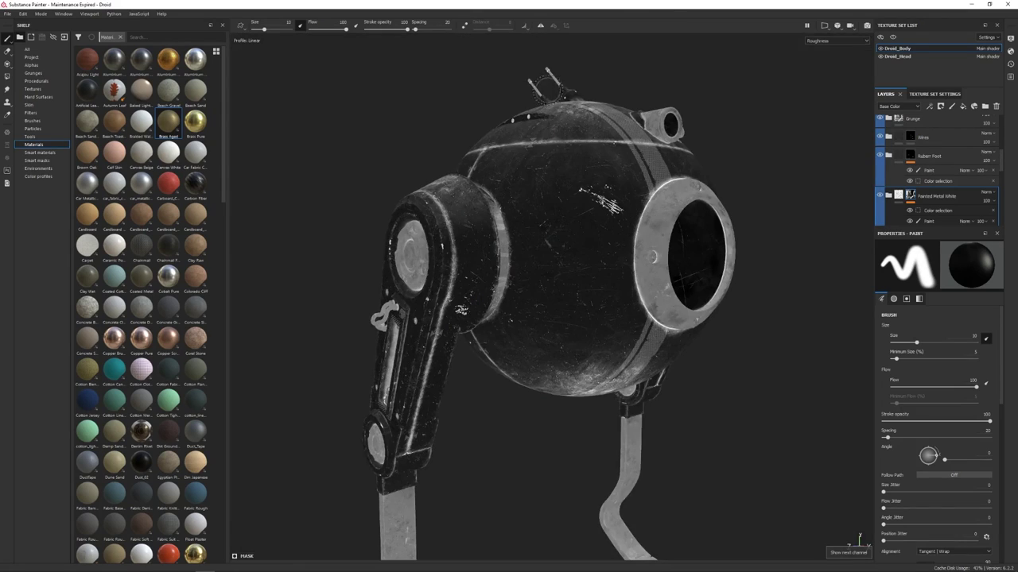
pyautogui.keyDown('alt'); pyautogui.moveTo(577, 219); pyautogui.dragTo(559, 124, button='middle'); pyautogui.keyUp('alt')
pyautogui.keyDown('alt'); pyautogui.moveTo(566, 423); pyautogui.dragTo(643, 254, button='middle'); pyautogui.keyUp('alt')
pyautogui.keyDown('alt'); pyautogui.moveTo(643, 255); pyautogui.dragTo(616, 334); pyautogui.keyUp('alt')
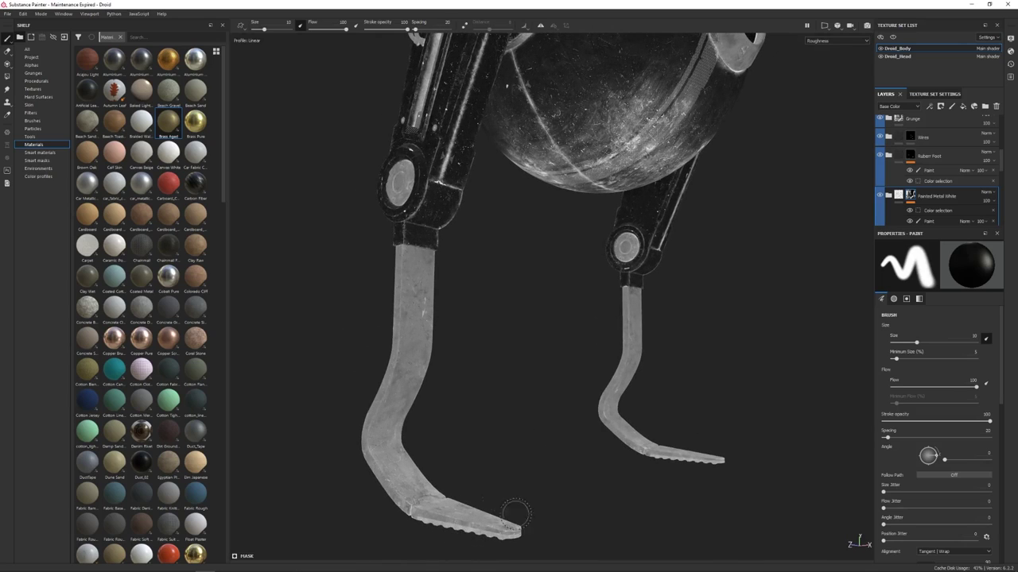
# Examine the roughness of the spherical body and side arm once more, and return to the full material view
pyautogui.keyDown('alt'); pyautogui.moveTo(605, 219); pyautogui.dragTo(582, 405, button='middle'); pyautogui.keyUp('alt')
pyautogui.keyDown('alt'); pyautogui.moveTo(636, 199); pyautogui.dragTo(604, 196); pyautogui.keyUp('alt')
pyautogui.keyDown('alt'); pyautogui.moveTo(596, 196); pyautogui.dragTo(549, 270, button='middle'); pyautogui.keyUp('alt')
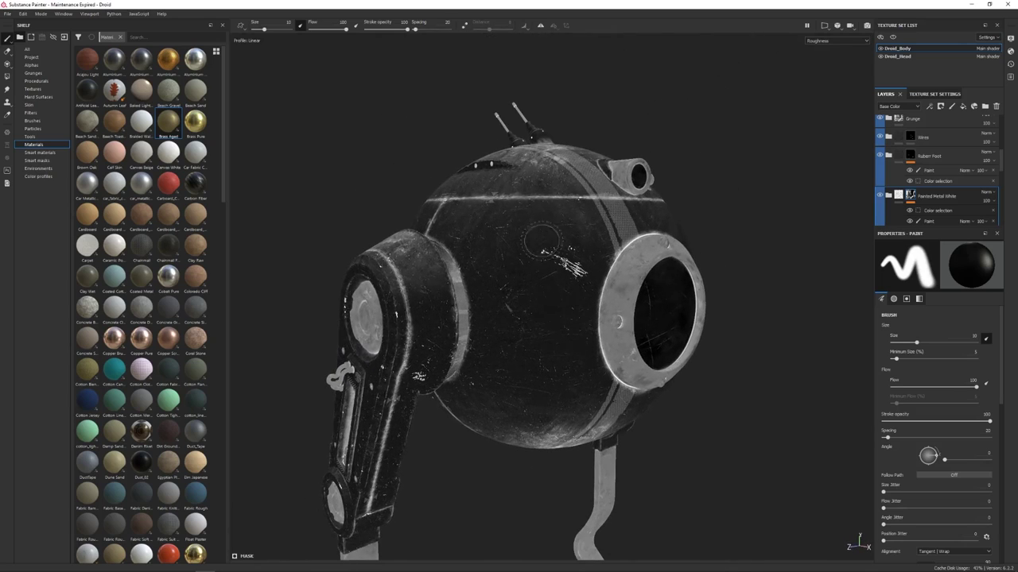
pyautogui.keyDown('alt'); pyautogui.moveTo(498, 354); pyautogui.dragTo(495, 318); pyautogui.keyUp('alt')
pyautogui.keyDown('alt'); pyautogui.moveTo(566, 306); pyautogui.dragTo(543, 295, button='middle'); pyautogui.keyUp('alt')
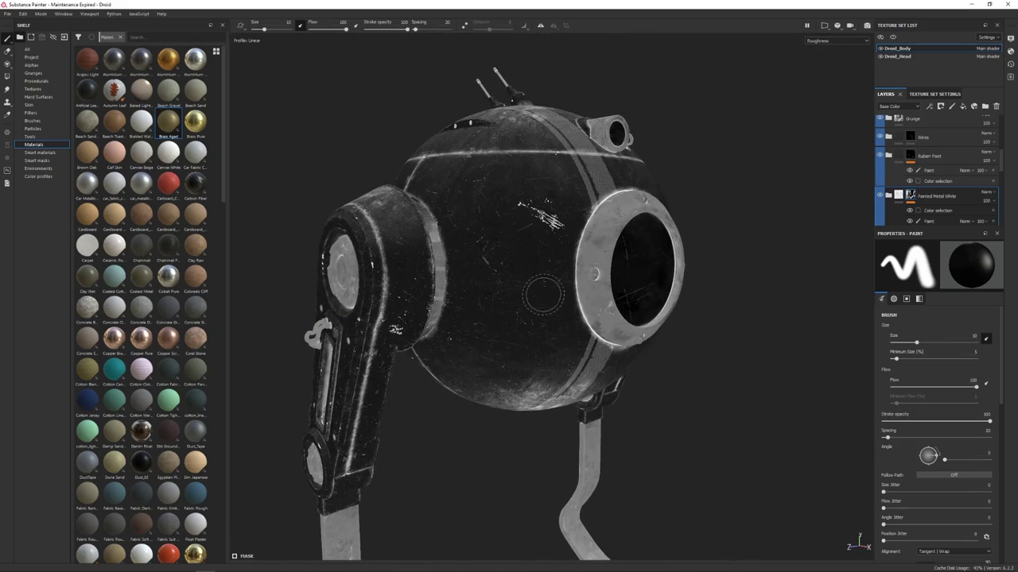
pyautogui.press('m')
pyautogui.keyDown('alt'); pyautogui.moveTo(473, 316); pyautogui.dragTo(529, 312); pyautogui.keyUp('alt')
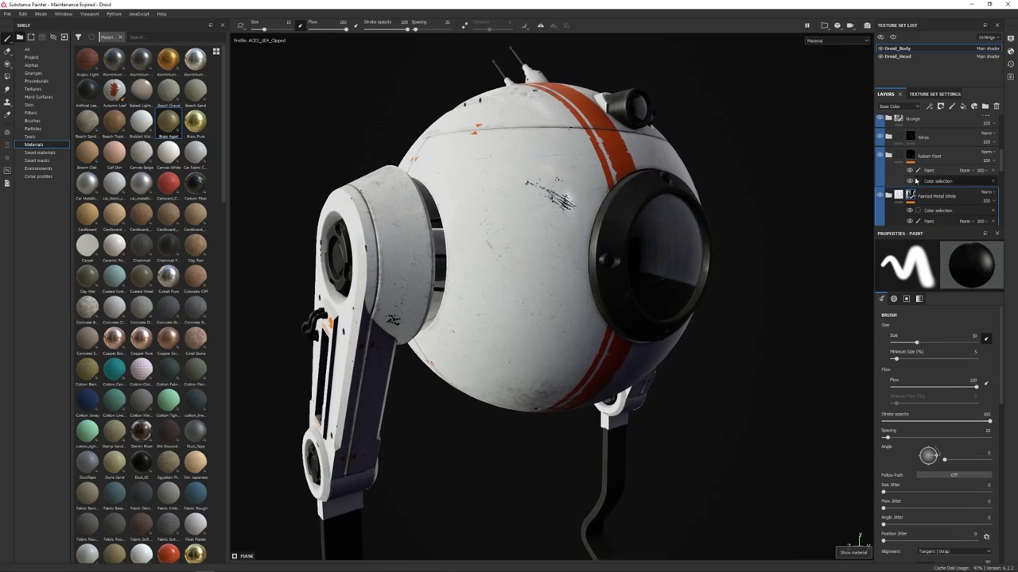
# Examine the orange stripes, camera lenses and scratched white paint on the front of the spherical head up close
pyautogui.scroll(-1, 921, 167)
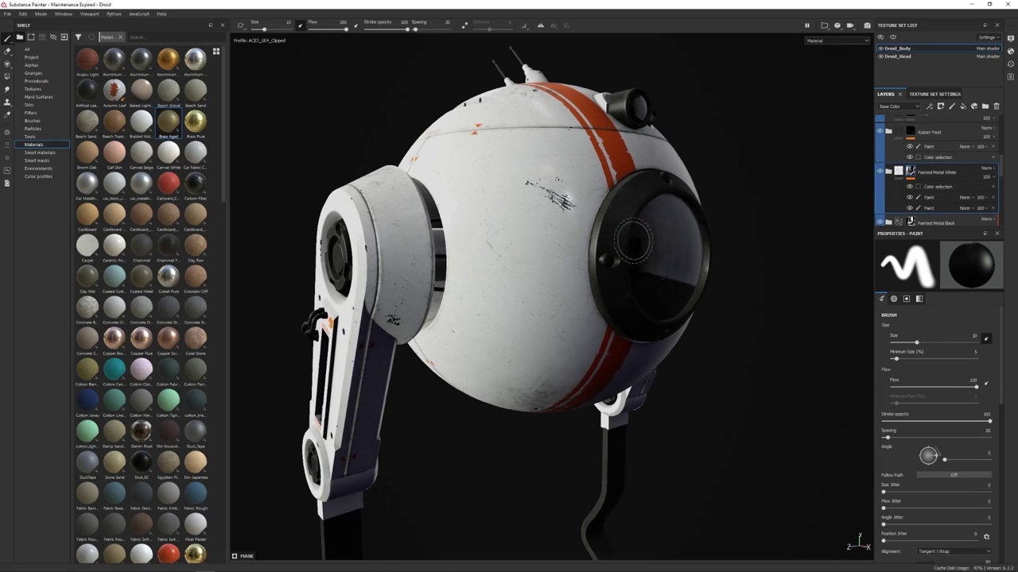
pyautogui.keyDown('alt'); pyautogui.moveTo(634, 251); pyautogui.dragTo(718, 355); pyautogui.keyUp('alt')
pyautogui.keyDown('alt'); pyautogui.moveTo(718, 355); pyautogui.dragTo(690, 318, button='right'); pyautogui.keyUp('alt')
pyautogui.keyDown('alt'); pyautogui.moveTo(688, 318); pyautogui.dragTo(615, 264); pyautogui.keyUp('alt')
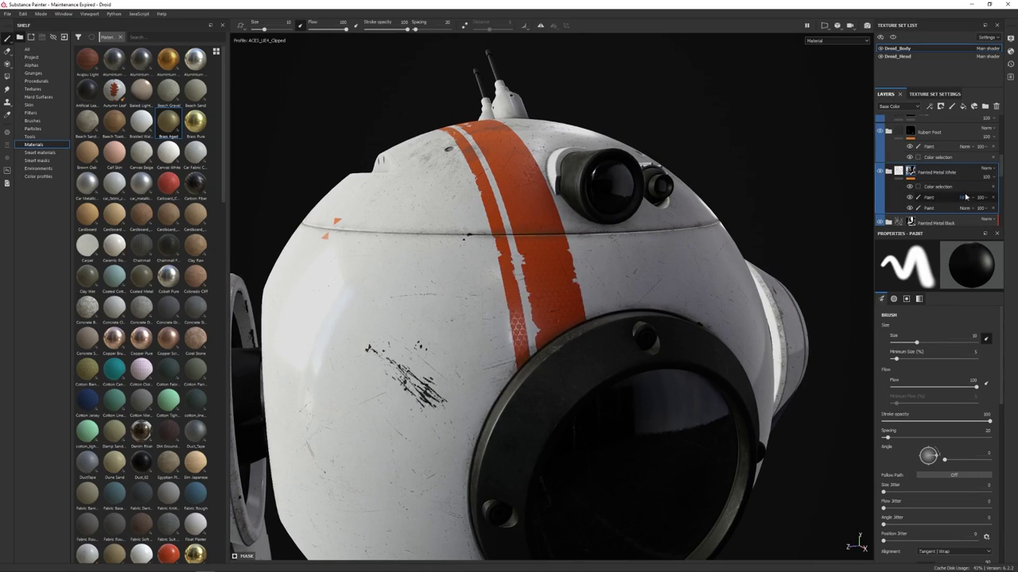
# Expand the Painted Metal White folder and look through its paint mask effects, decals and texture overlay layers
pyautogui.click(888, 172)
pyautogui.scroll(-3, 948, 160)
pyautogui.scroll(-3, 948, 161)
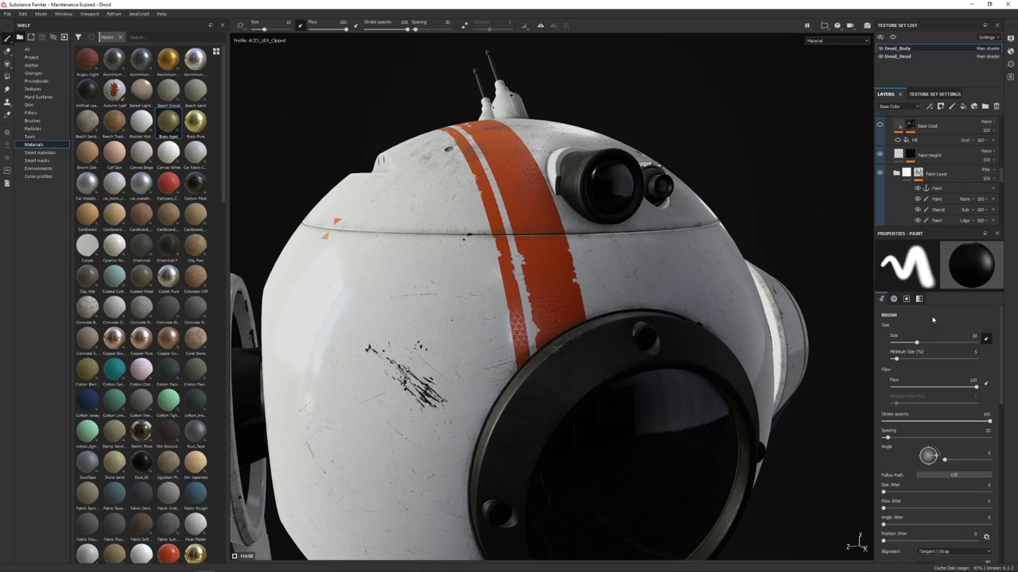
pyautogui.scroll(-5, 946, 187)
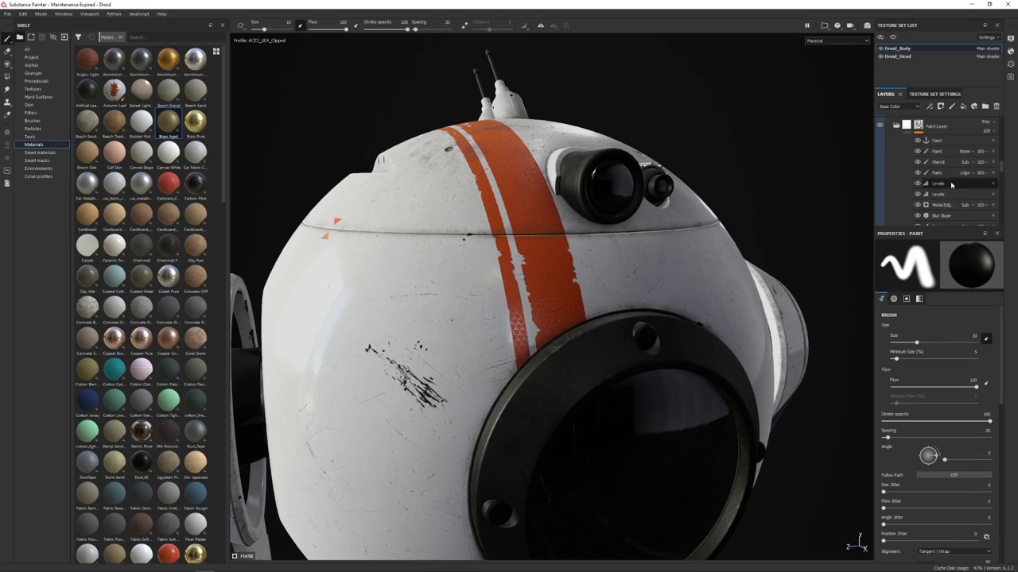
pyautogui.scroll(-6, 951, 184)
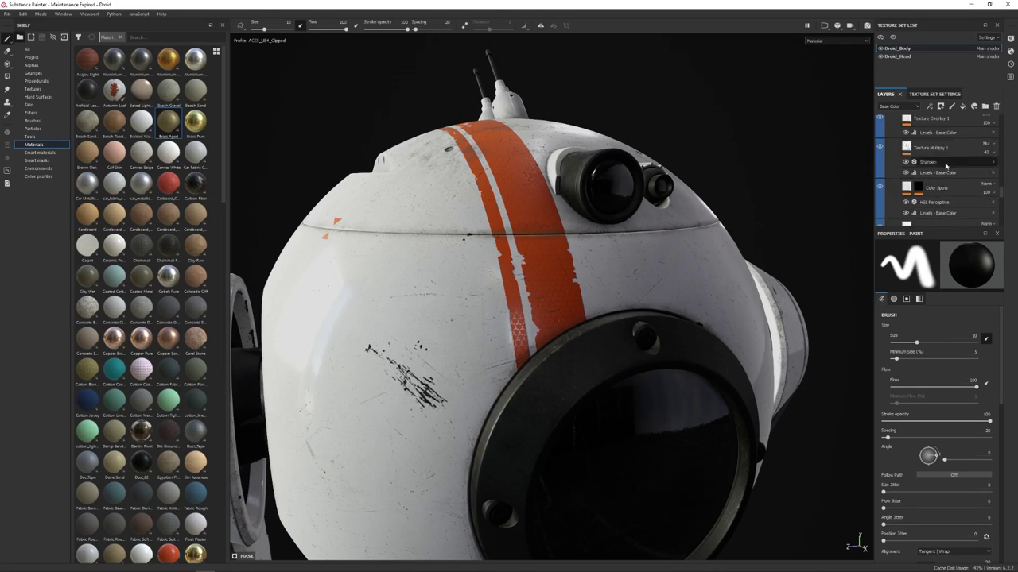
pyautogui.scroll(-3, 941, 174)
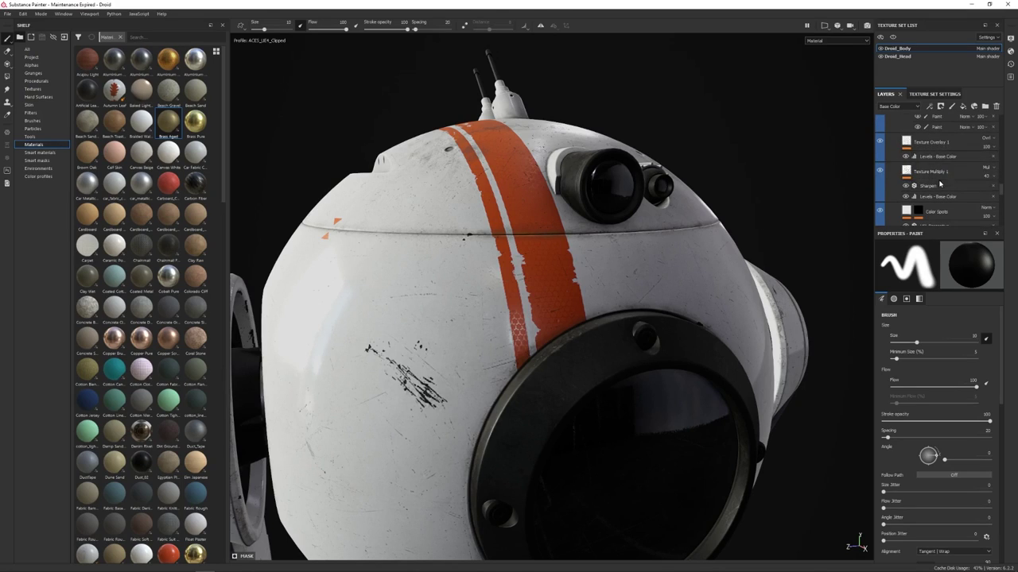
pyautogui.scroll(4, 943, 182)
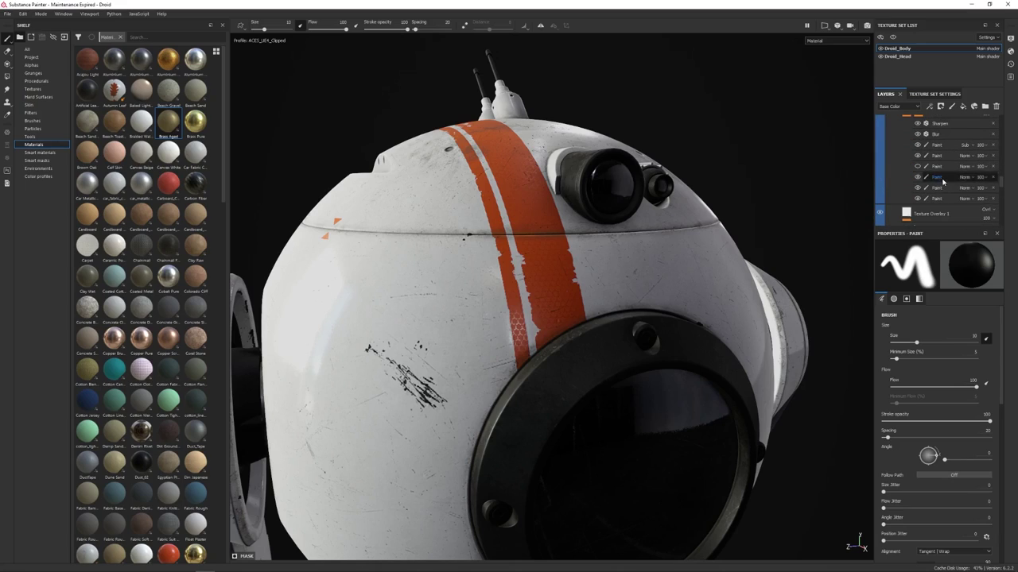
pyautogui.scroll(3, 942, 201)
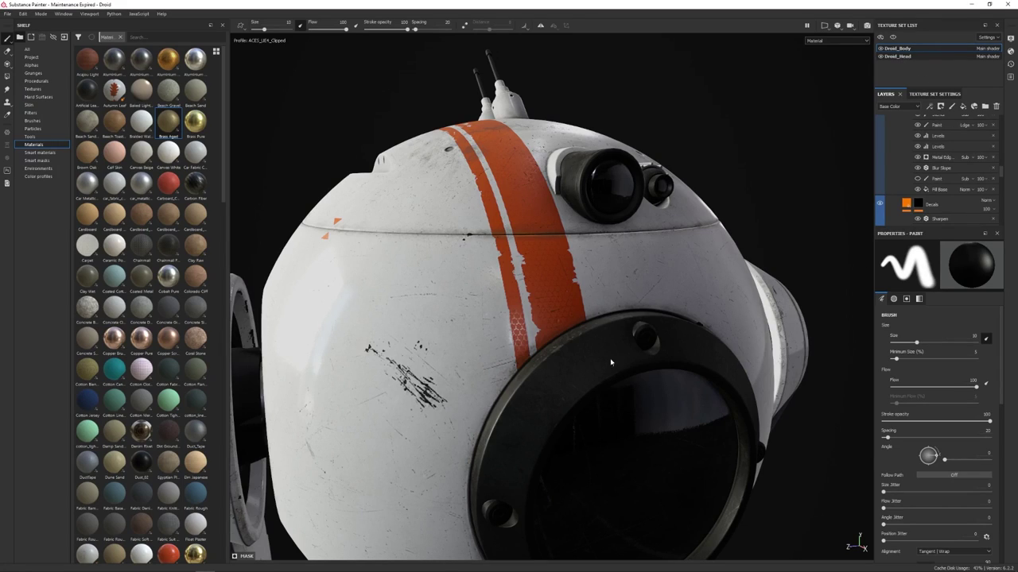
# Switch to the Droid_Head texture set from the orange stripe and locate the Paint Layer folder in its layer stack
pyautogui.keyDown('ctrl'); pyautogui.keyDown('alt'); pyautogui.rightClick(520, 179); pyautogui.keyUp('alt'); pyautogui.keyUp('ctrl')
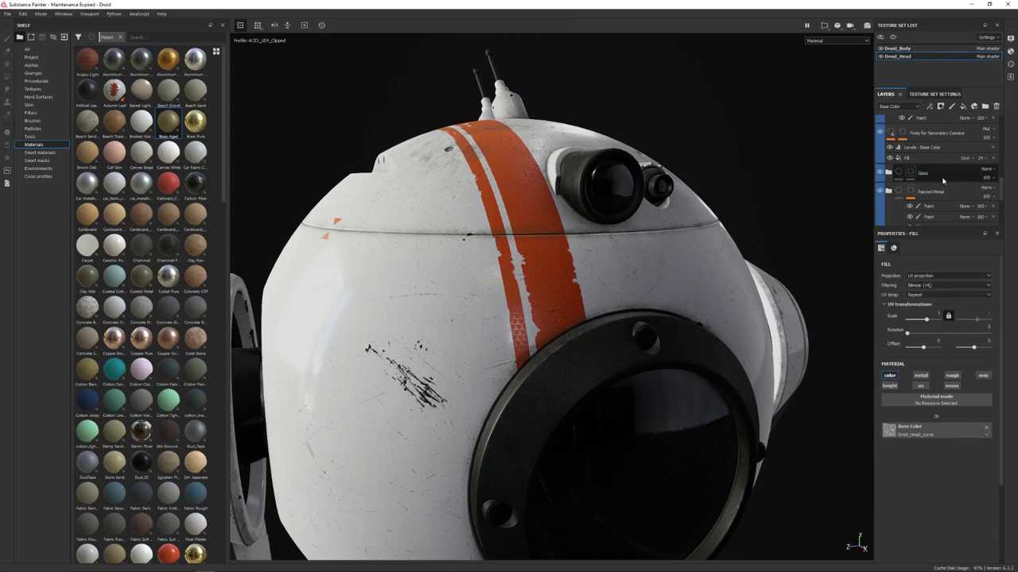
pyautogui.scroll(-2, 946, 183)
pyautogui.scroll(-5, 947, 183)
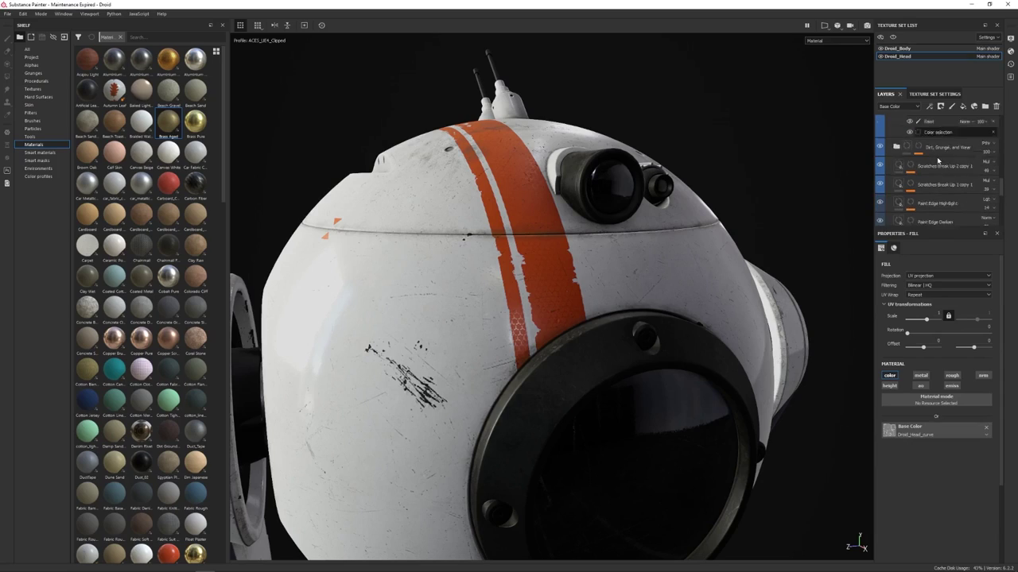
pyautogui.scroll(-3, 937, 163)
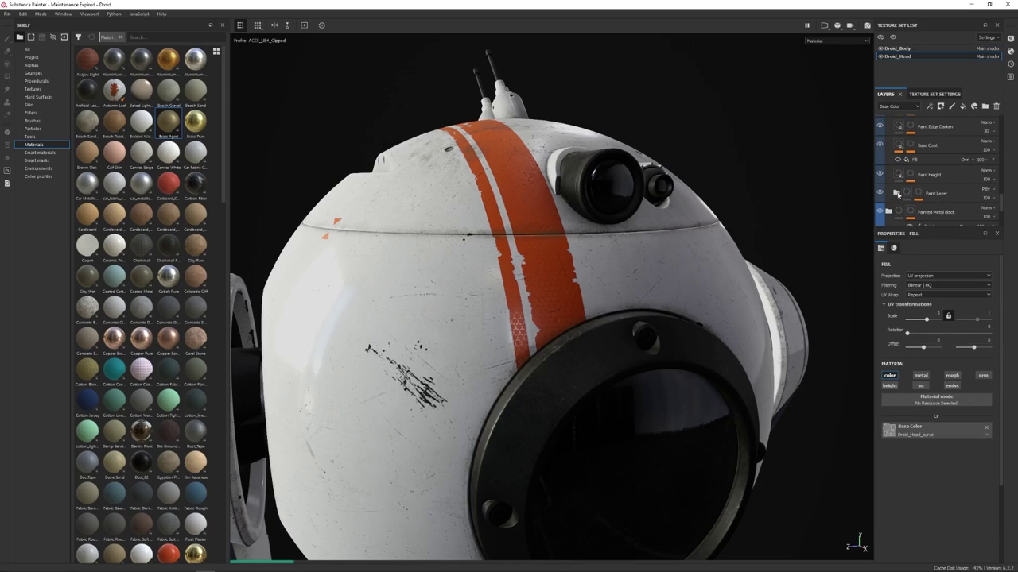
# Expand the Paint Layer folder and select the thin stripe's Fill, the upper one in the Stripes mask
pyautogui.click(897, 193)
pyautogui.scroll(-3, 948, 180)
pyautogui.scroll(-2, 943, 163)
pyautogui.scroll(-3, 957, 213)
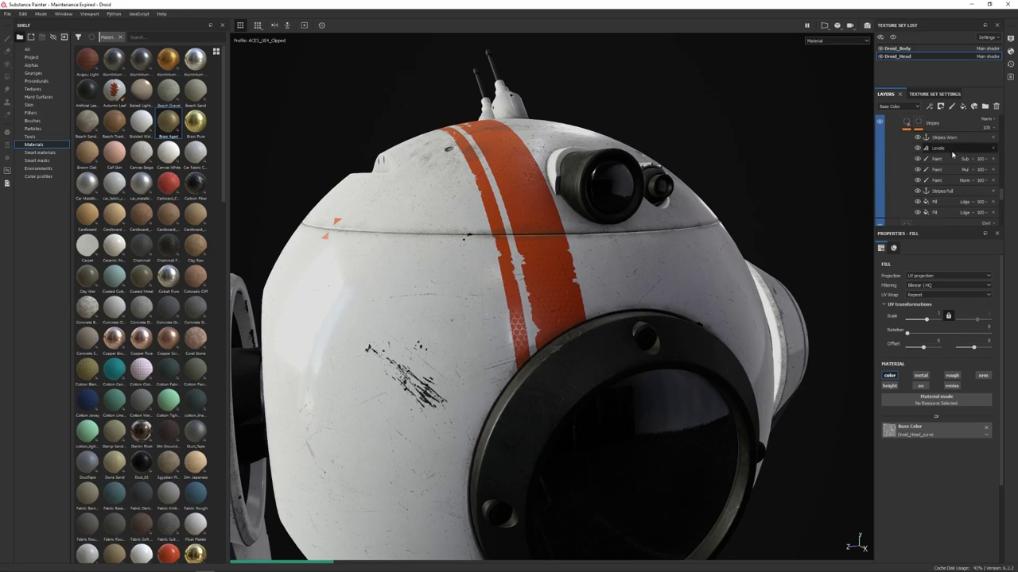
pyautogui.click(942, 204)
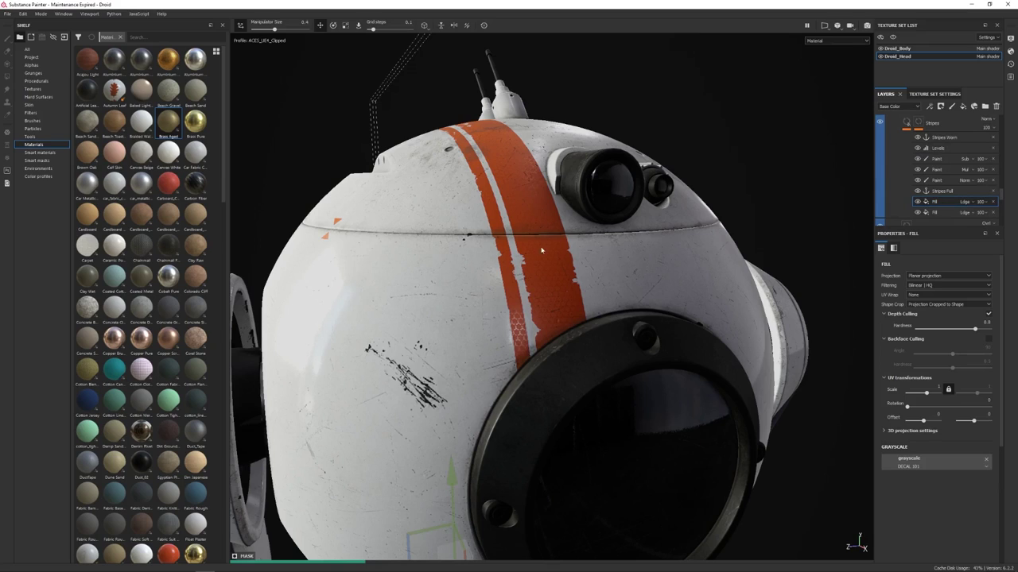
# Examine how the thin stripe's planar projection passes through the whole droid, seen from further back and from the front
pyautogui.scroll(-3, 612, 230)
pyautogui.keyDown('alt'); pyautogui.moveTo(611, 230); pyautogui.dragTo(596, 230, button='right'); pyautogui.keyUp('alt')
pyautogui.keyDown('alt'); pyautogui.moveTo(595, 230); pyautogui.dragTo(584, 221); pyautogui.keyUp('alt')
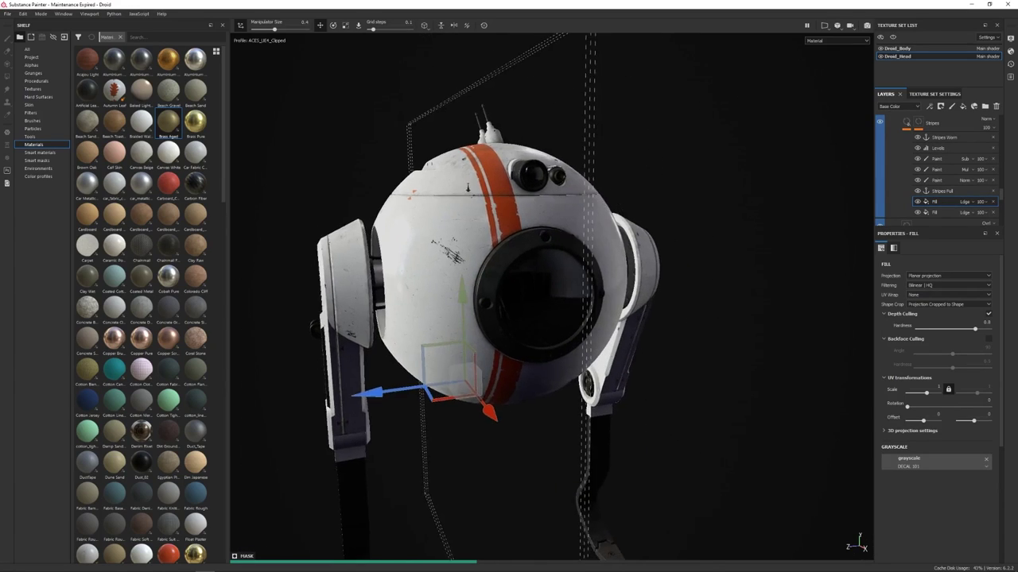
pyautogui.keyDown('alt'); pyautogui.moveTo(585, 221); pyautogui.dragTo(575, 203, button='right'); pyautogui.keyUp('alt')
pyautogui.keyDown('alt'); pyautogui.moveTo(575, 203); pyautogui.dragTo(571, 217, button='middle'); pyautogui.keyUp('alt')
pyautogui.keyDown('alt'); pyautogui.moveTo(571, 218); pyautogui.dragTo(535, 230); pyautogui.keyUp('alt')
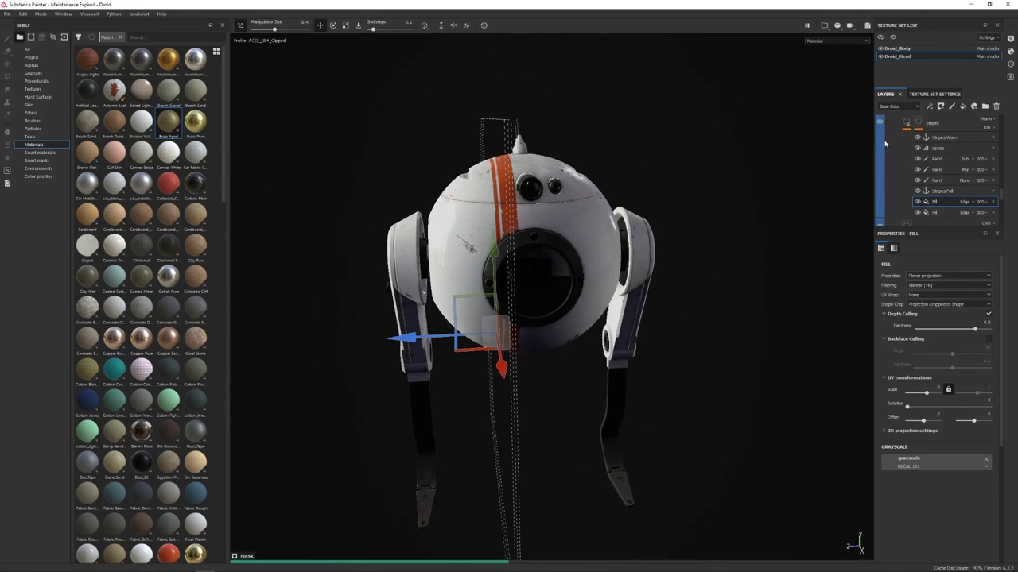
# Select the wide stripe's Fill, the lower one in the Stripes mask, and examine its planar projection from several angles
pyautogui.click(934, 212)
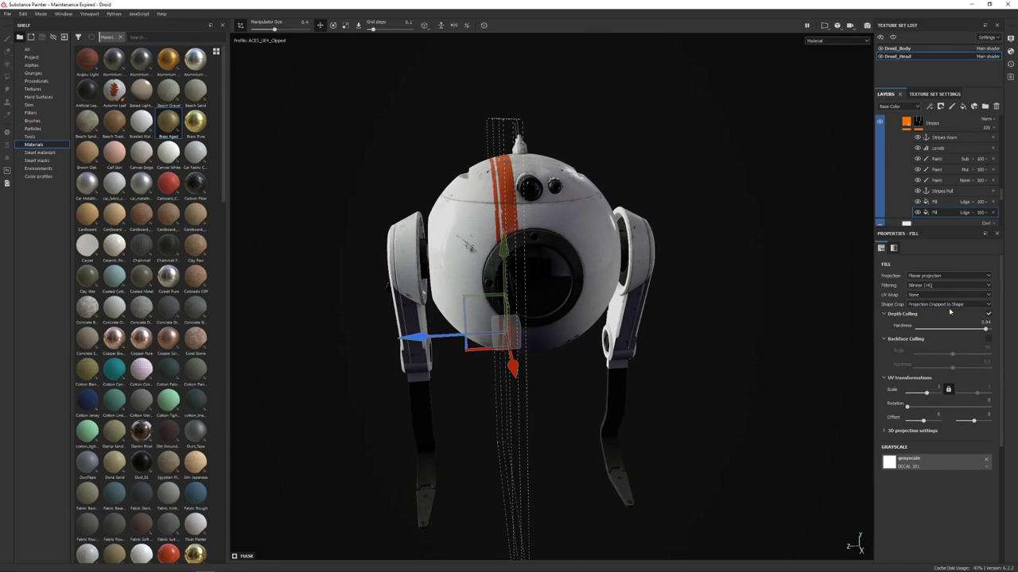
pyautogui.keyDown('alt'); pyautogui.moveTo(597, 199); pyautogui.dragTo(545, 213); pyautogui.keyUp('alt')
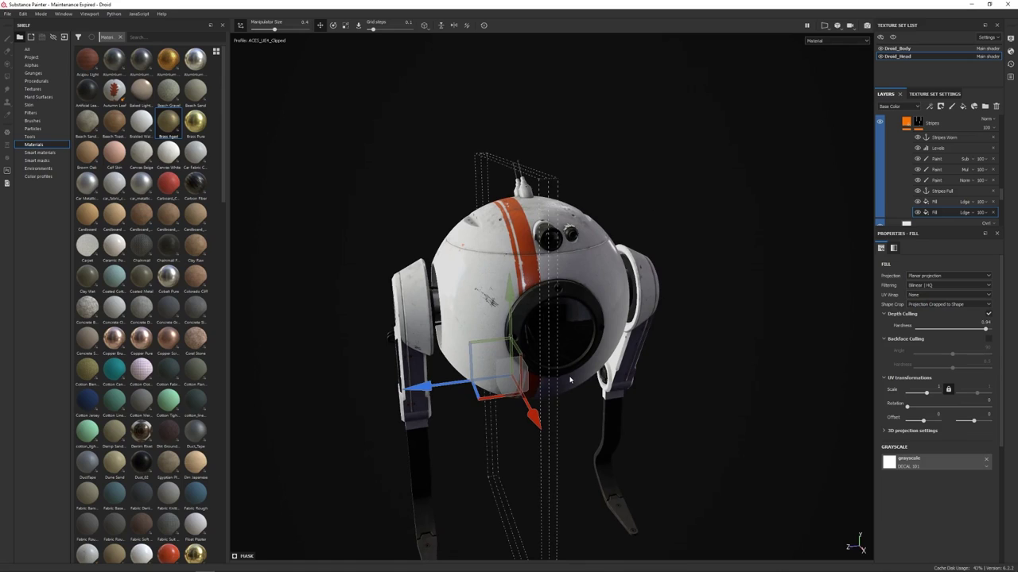
pyautogui.keyDown('alt'); pyautogui.moveTo(505, 196); pyautogui.dragTo(538, 168, button='right'); pyautogui.keyUp('alt')
pyautogui.keyDown('alt'); pyautogui.moveTo(567, 282); pyautogui.dragTo(498, 215); pyautogui.keyUp('alt')
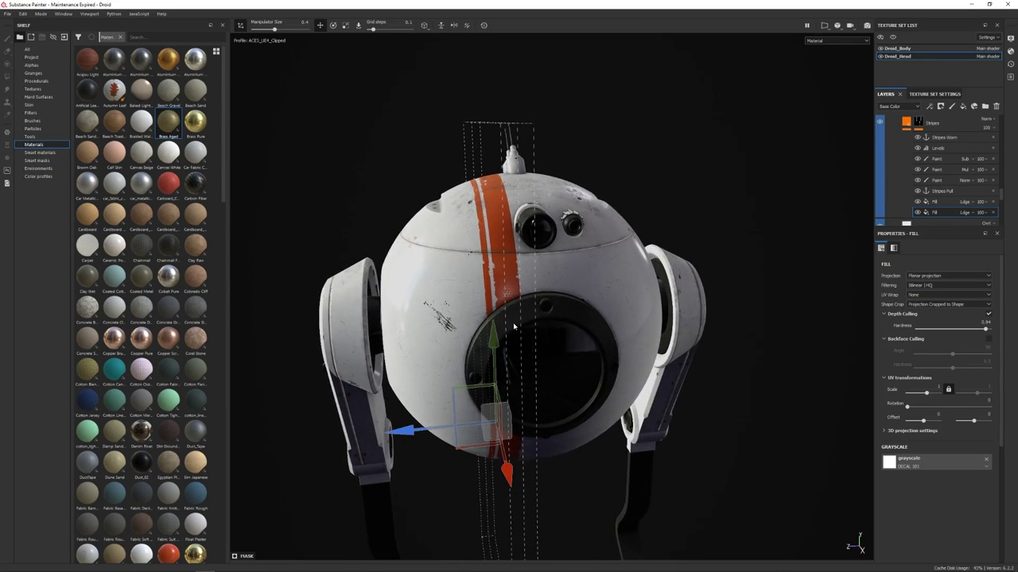
pyautogui.keyDown('alt'); pyautogui.moveTo(614, 330); pyautogui.dragTo(539, 322); pyautogui.keyUp('alt')
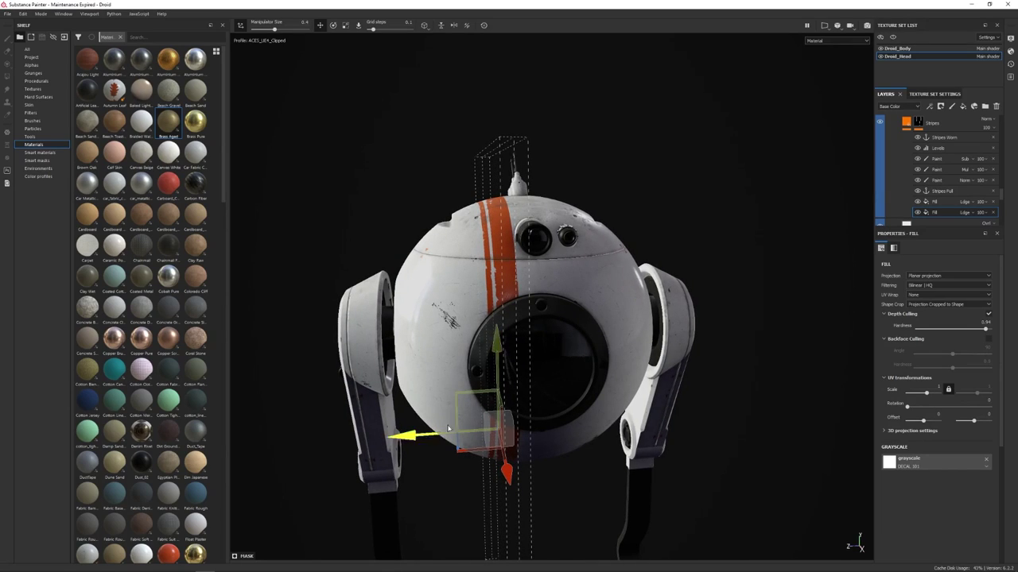
# Move the wide stripe's planar projection sideways across the head and back to its original place, twice
pyautogui.moveTo(435, 437); pyautogui.dragTo(522, 430)
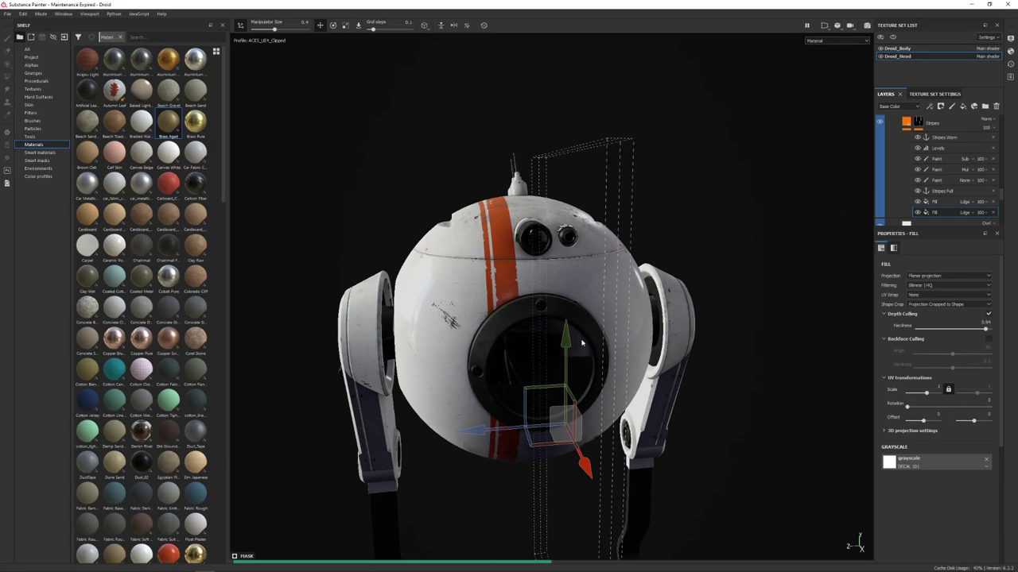
pyautogui.moveTo(506, 429); pyautogui.dragTo(509, 435)
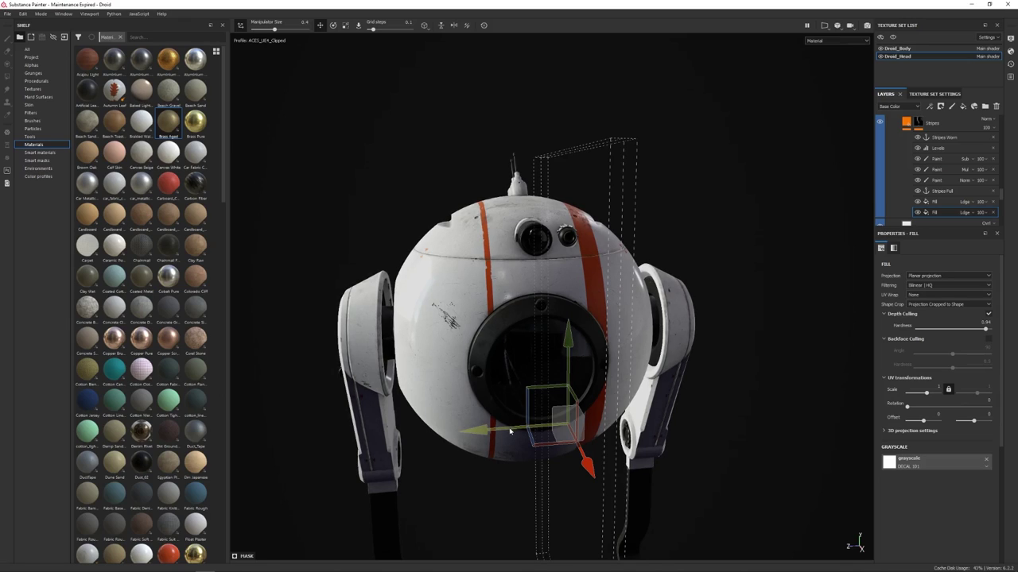
pyautogui.moveTo(504, 429); pyautogui.dragTo(433, 438)
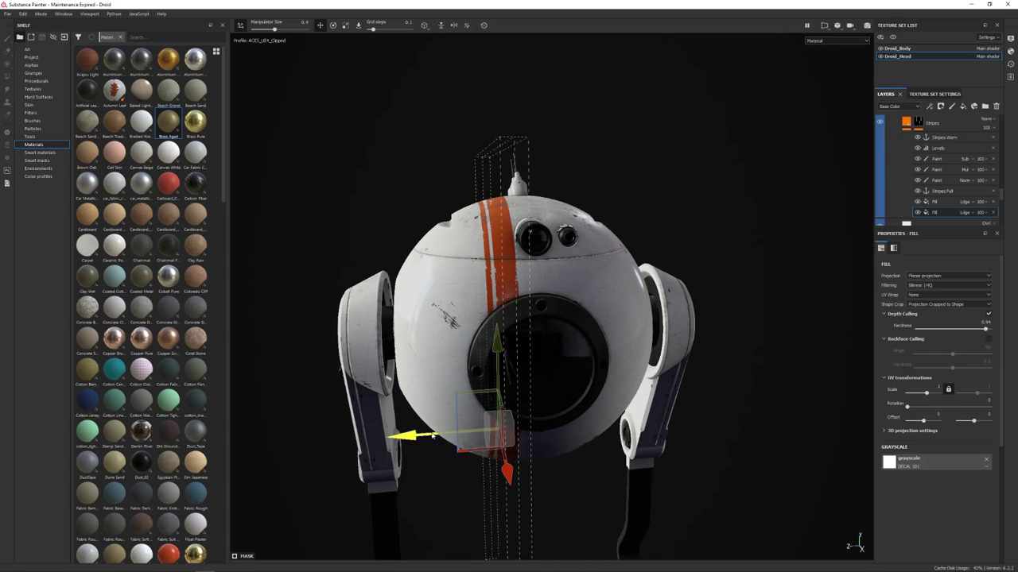
pyautogui.moveTo(435, 436); pyautogui.dragTo(528, 415)
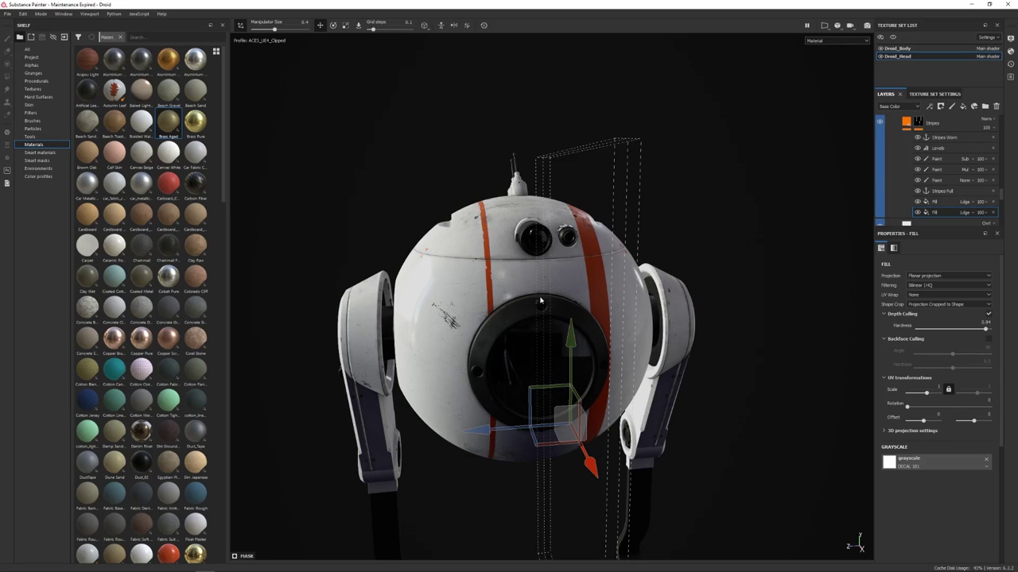
pyautogui.moveTo(497, 430); pyautogui.dragTo(424, 437)
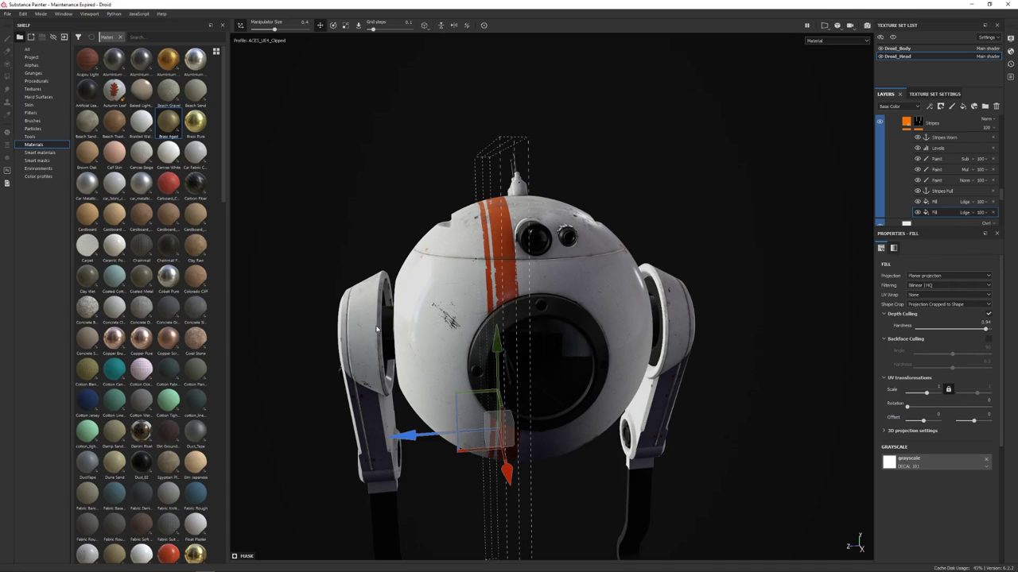
# Examine the stripe projection from the droid's side and front, and inspect the worn stripe edges above the lens up close
pyautogui.keyDown('alt'); pyautogui.moveTo(366, 342); pyautogui.dragTo(322, 300); pyautogui.keyUp('alt')
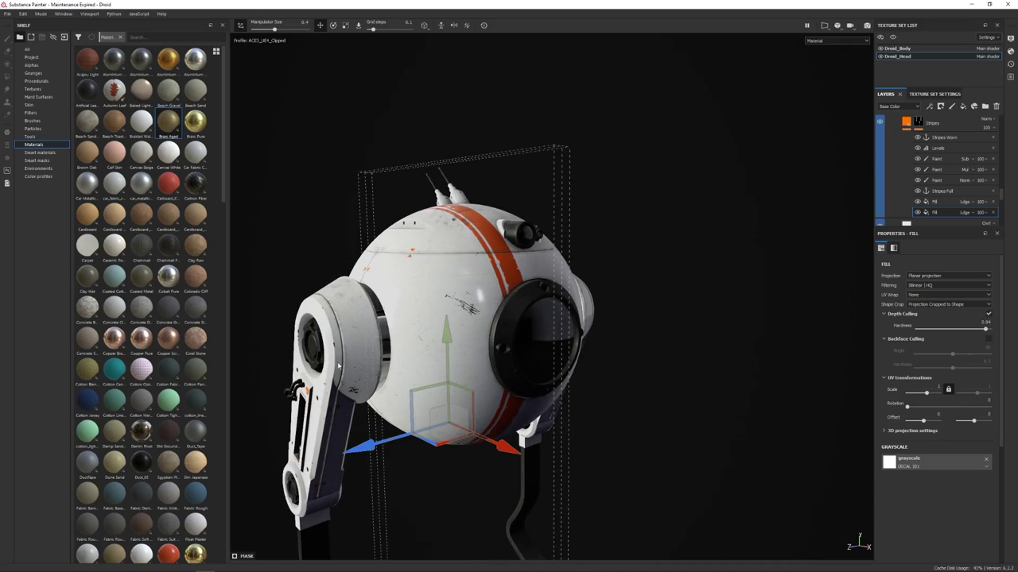
pyautogui.press('p')
pyautogui.keyDown('alt'); pyautogui.moveTo(344, 376); pyautogui.dragTo(544, 289); pyautogui.keyUp('alt')
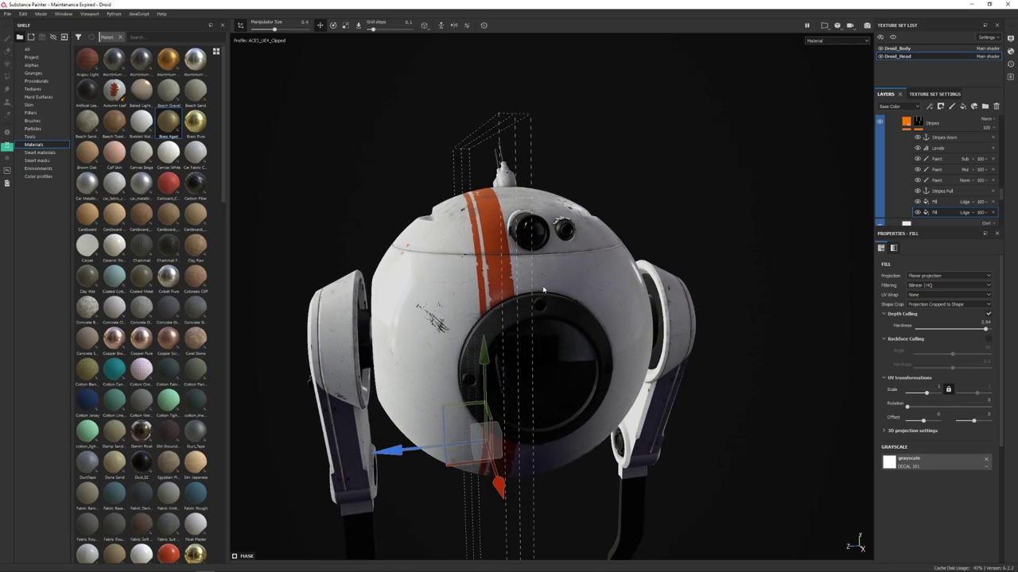
pyautogui.keyDown('alt'); pyautogui.moveTo(490, 216); pyautogui.dragTo(606, 239, button='right'); pyautogui.keyUp('alt')
pyautogui.keyDown('alt'); pyautogui.moveTo(606, 239); pyautogui.dragTo(480, 270, button='middle'); pyautogui.keyUp('alt')
pyautogui.keyDown('alt'); pyautogui.moveTo(480, 270); pyautogui.dragTo(449, 340); pyautogui.keyUp('alt')
pyautogui.moveTo(503, 312)
pyautogui.keyDown('alt'); pyautogui.mouseDown()
pyautogui.moveTo(528, 297)
pyautogui.moveTo(485, 318)
pyautogui.moveTo(520, 302)
pyautogui.mouseUp(); pyautogui.keyUp('alt')
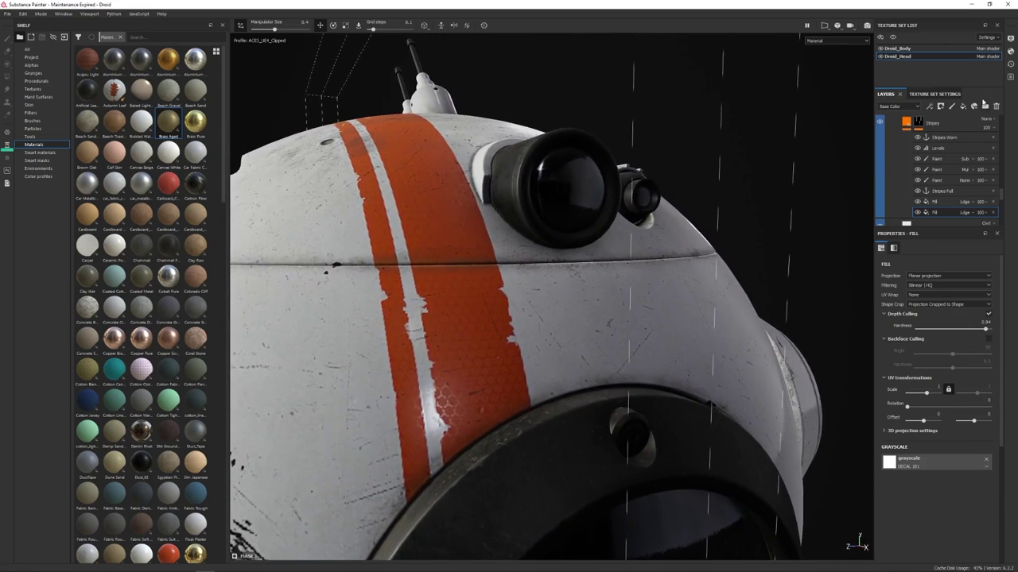
# Inspect the Stripes layer's orange fill material and compare it with the settings of its Hexagon Branch roughness fill
pyautogui.click(905, 123)
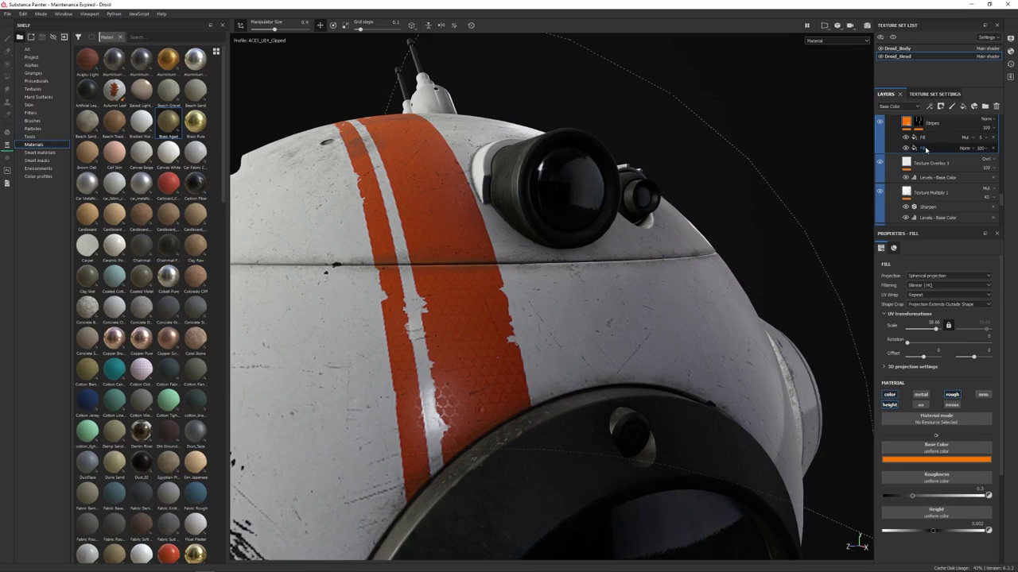
pyautogui.click(926, 149)
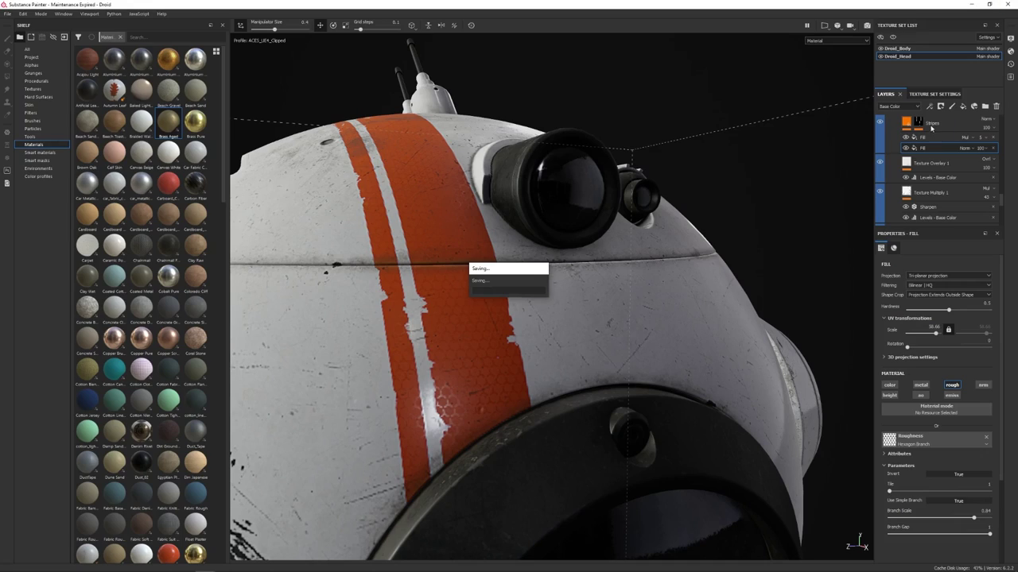
pyautogui.click(907, 124)
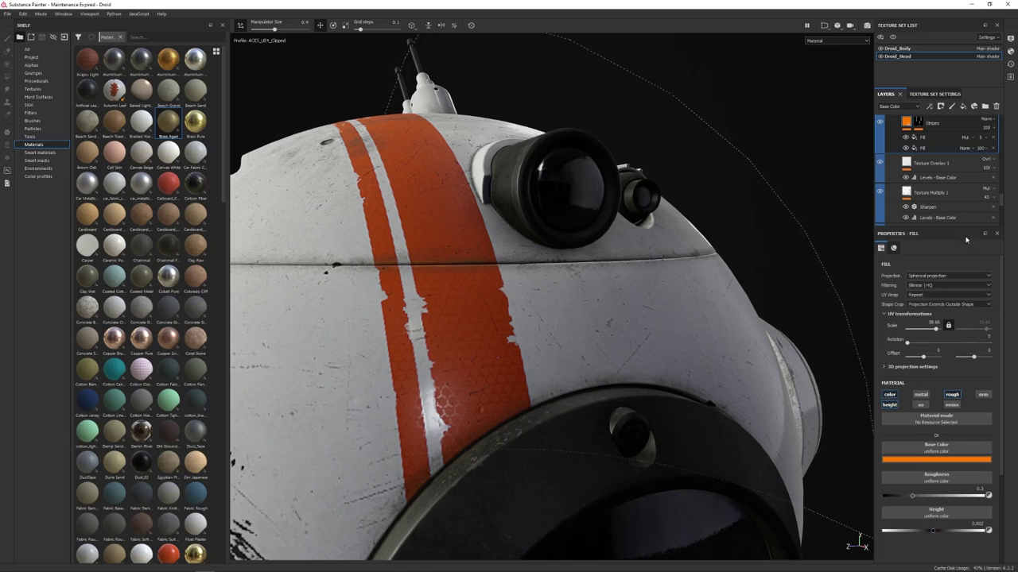
pyautogui.click(934, 148)
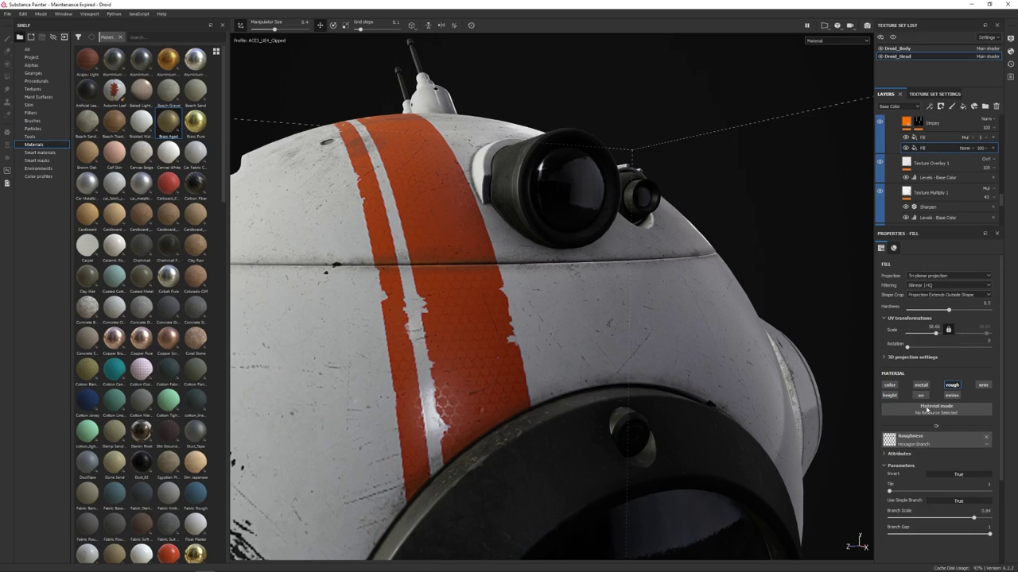
# Examine the hexagon roughness pattern on the wide orange stripe and the orange decals on the side of the head
pyautogui.moveTo(492, 310)
pyautogui.keyDown('alt'); pyautogui.mouseDown()
pyautogui.moveTo(548, 302)
pyautogui.moveTo(499, 304)
pyautogui.mouseUp(); pyautogui.keyUp('alt')
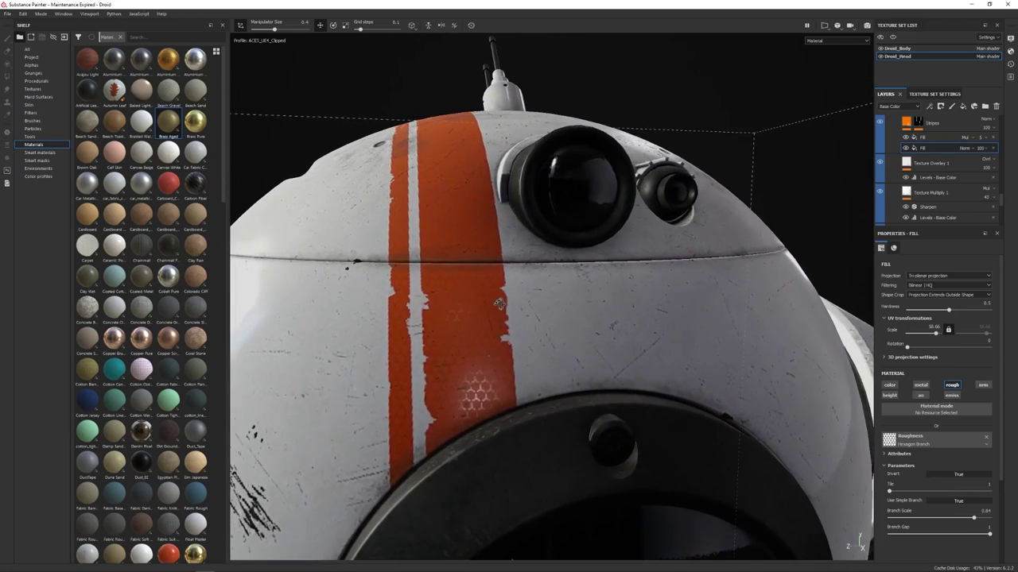
pyautogui.keyDown('alt'); pyautogui.moveTo(470, 94); pyautogui.dragTo(620, 239); pyautogui.keyUp('alt')
pyautogui.keyDown('alt'); pyautogui.moveTo(620, 239); pyautogui.dragTo(562, 265, button='right'); pyautogui.keyUp('alt')
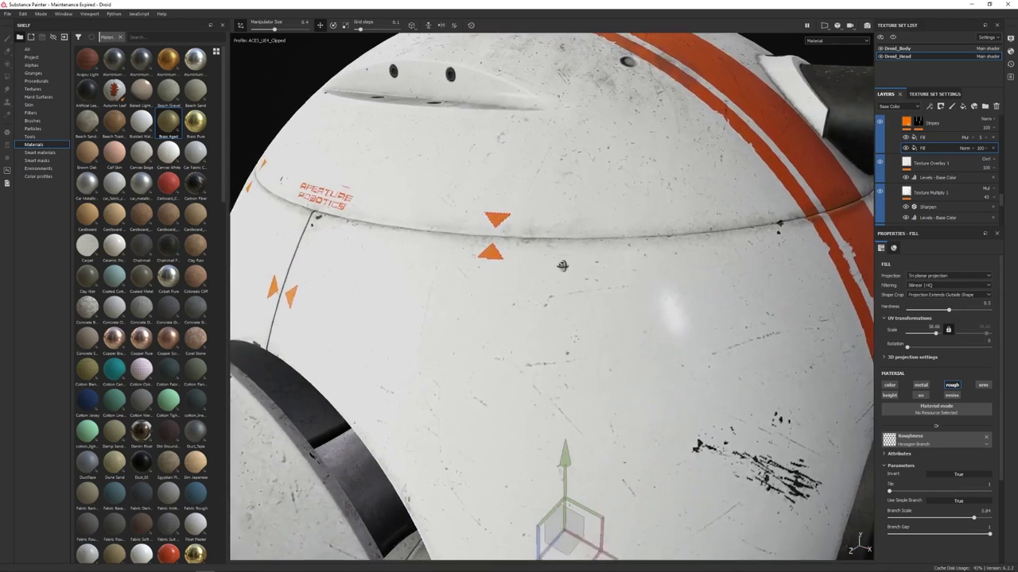
pyautogui.keyDown('alt'); pyautogui.moveTo(561, 266); pyautogui.dragTo(580, 252); pyautogui.keyUp('alt')
pyautogui.keyDown('alt'); pyautogui.moveTo(467, 276); pyautogui.dragTo(496, 271); pyautogui.keyUp('alt')
pyautogui.keyDown('alt'); pyautogui.moveTo(495, 271); pyautogui.dragTo(570, 323, button='right'); pyautogui.keyUp('alt')
pyautogui.keyDown('alt'); pyautogui.moveTo(501, 294); pyautogui.dragTo(531, 281); pyautogui.keyUp('alt')
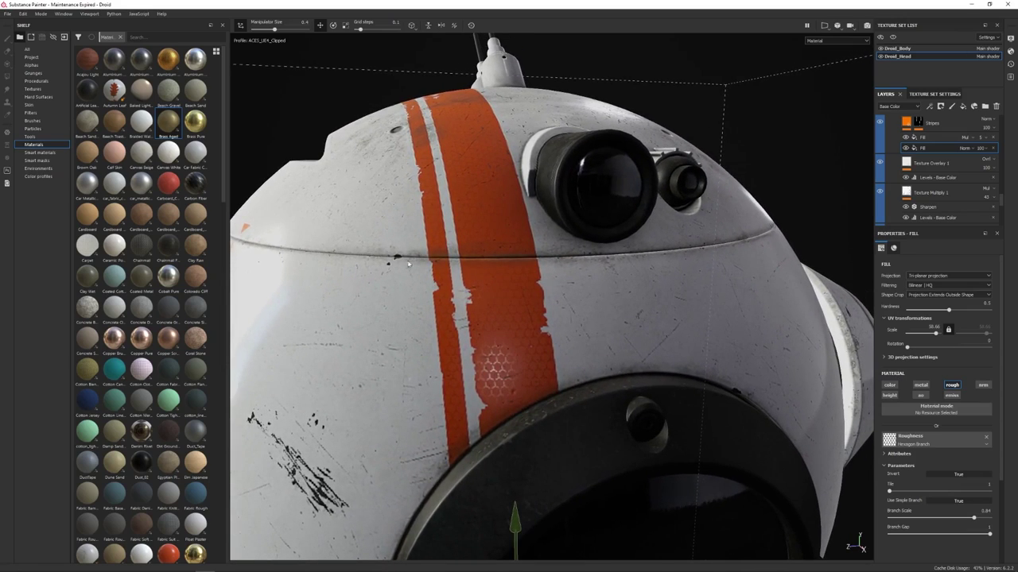
pyautogui.keyDown('alt'); pyautogui.moveTo(499, 213); pyautogui.dragTo(468, 171); pyautogui.keyUp('alt')
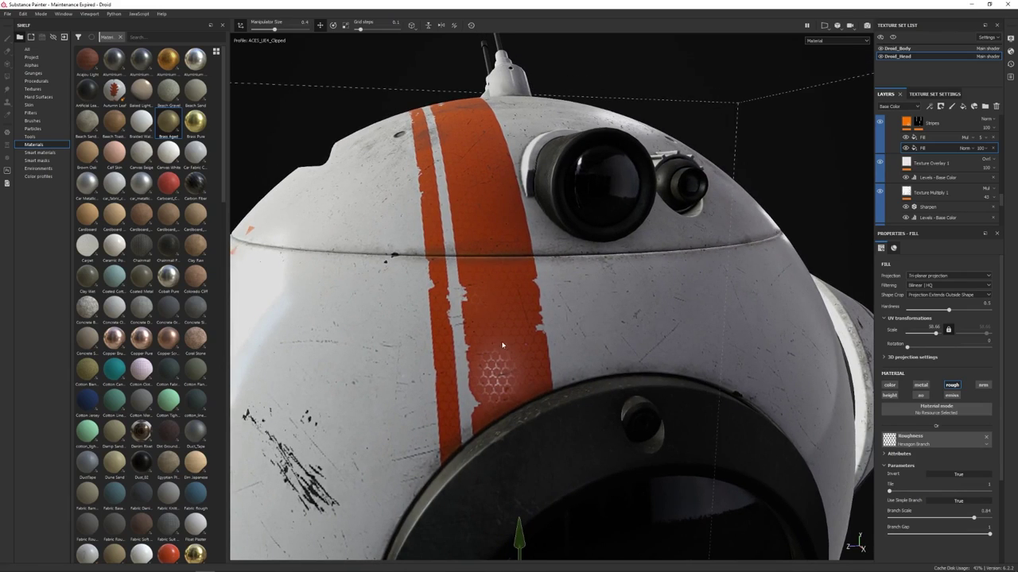
# Inspect the Droid_Head textures in the 2D UV layout, rotating the environment lighting across the orange stripes and worn white paint
pyautogui.press('alt')
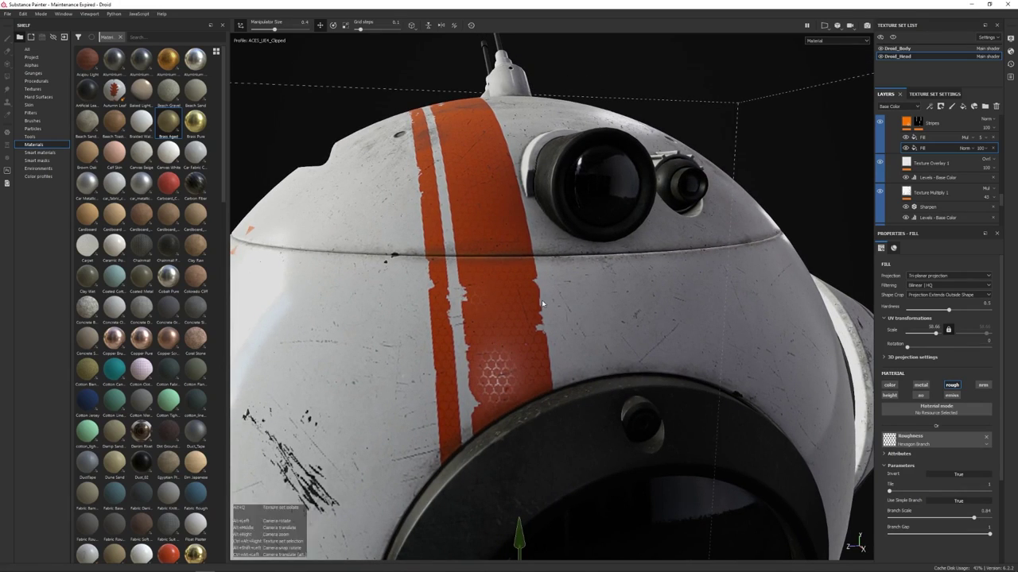
pyautogui.keyDown('alt'); pyautogui.moveTo(540, 303); pyautogui.dragTo(485, 298); pyautogui.keyUp('alt')
pyautogui.scroll(-2, 685, 299)
pyautogui.keyDown('alt'); pyautogui.moveTo(684, 299); pyautogui.dragTo(516, 256); pyautogui.keyUp('alt')
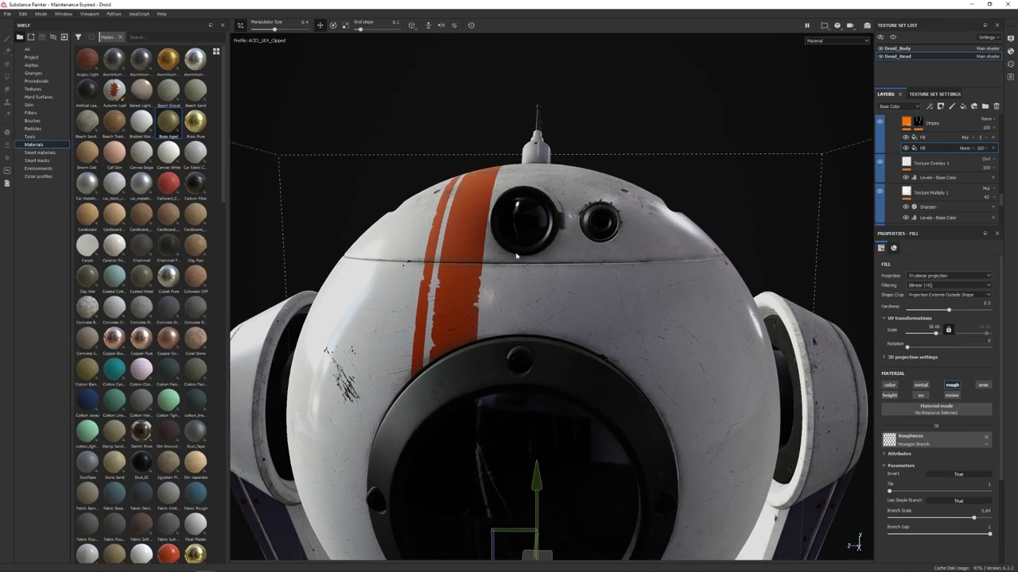
pyautogui.press('F3')
pyautogui.press('f')
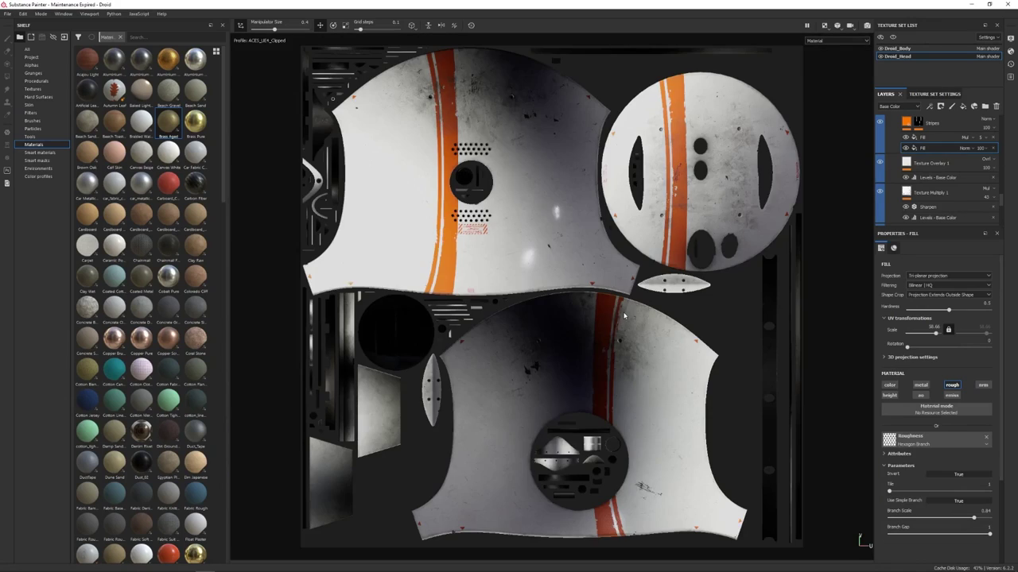
pyautogui.keyDown('alt'); pyautogui.moveTo(610, 292); pyautogui.dragTo(568, 302, button='middle'); pyautogui.keyUp('alt')
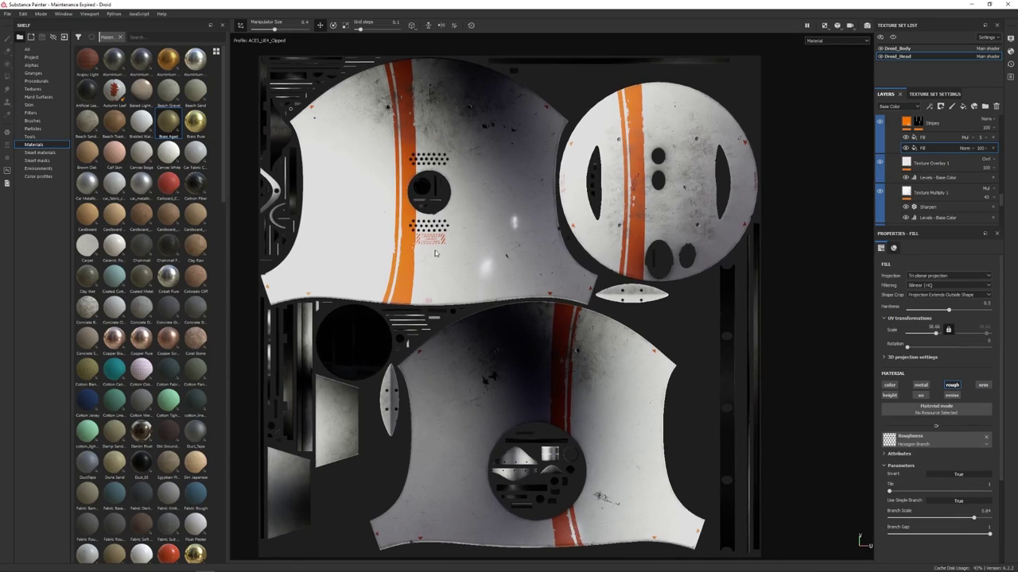
pyautogui.keyDown('alt'); pyautogui.moveTo(457, 259); pyautogui.dragTo(451, 259, button='middle'); pyautogui.keyUp('alt')
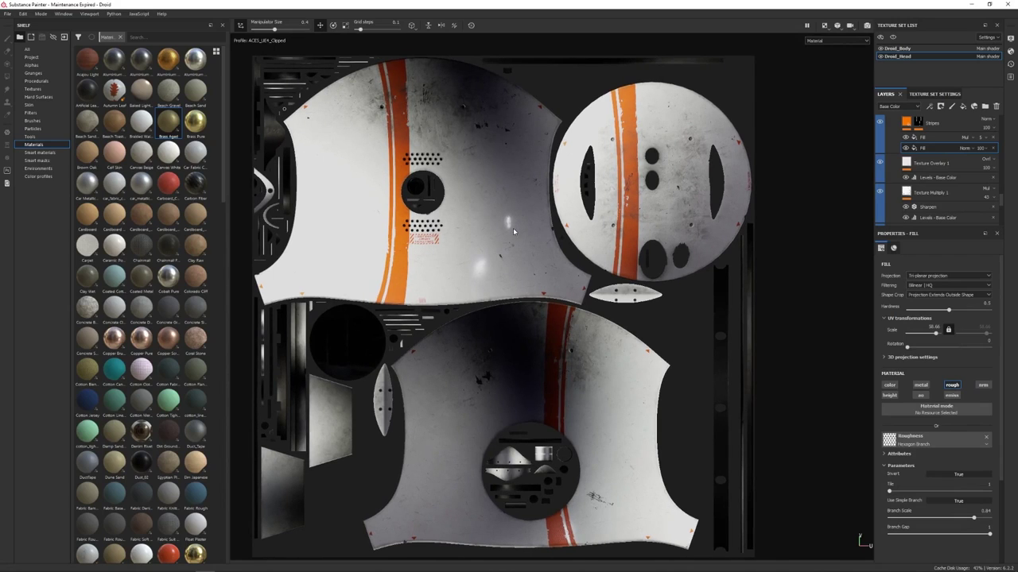
pyautogui.keyDown('shift'); pyautogui.moveTo(543, 248); pyautogui.dragTo(567, 260, button='right'); pyautogui.keyUp('shift')
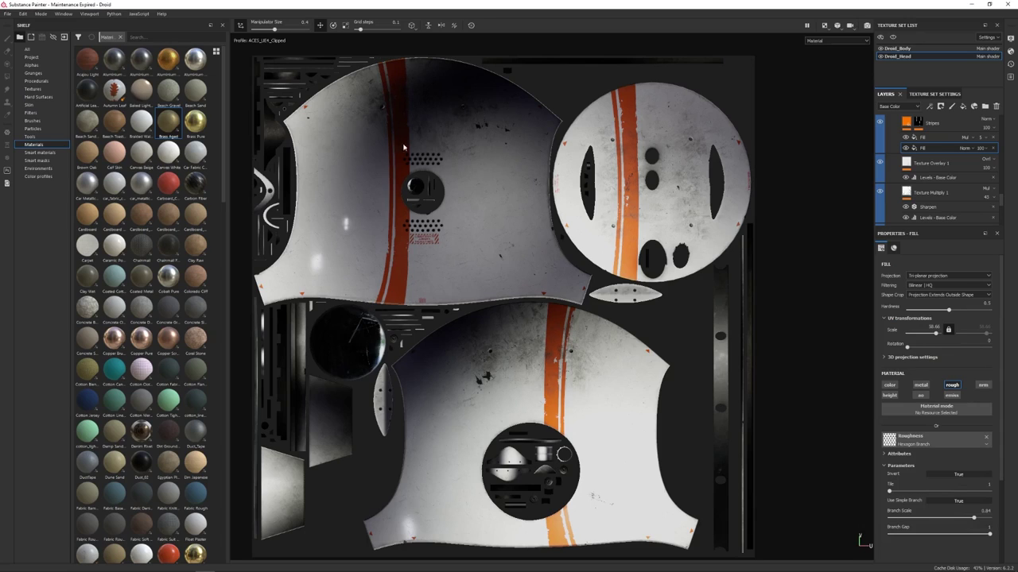
# Return to the 3D view and examine the stripes, white paint and front lens of the droid from several front angles
pyautogui.press('F2')
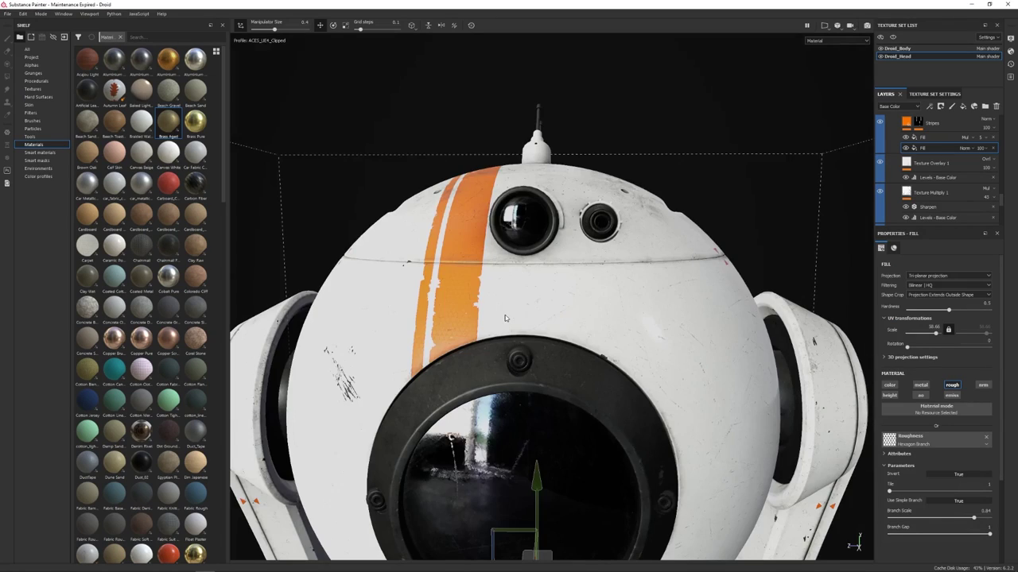
pyautogui.keyDown('alt'); pyautogui.moveTo(559, 321); pyautogui.dragTo(463, 311); pyautogui.keyUp('alt')
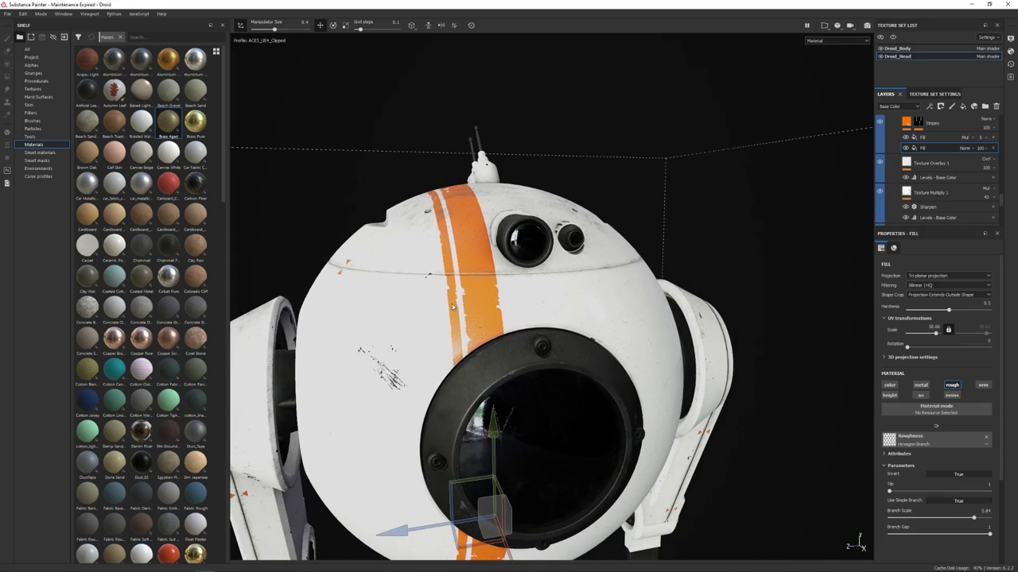
pyautogui.click(512, 351)
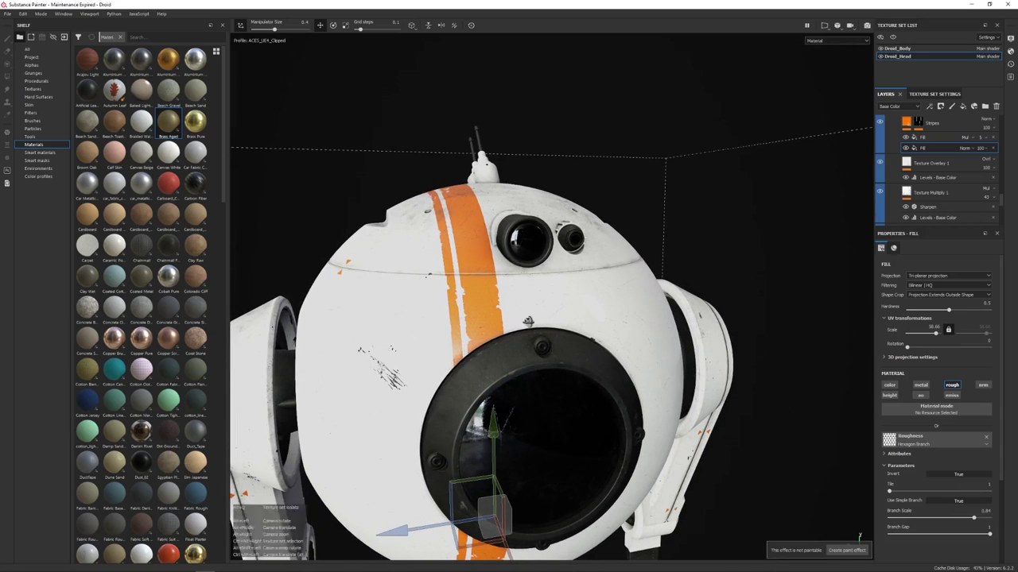
pyautogui.keyDown('alt'); pyautogui.moveTo(534, 327); pyautogui.dragTo(487, 313); pyautogui.keyUp('alt')
pyautogui.moveTo(547, 298)
pyautogui.keyDown('alt'); pyautogui.mouseDown()
pyautogui.moveTo(528, 299)
pyautogui.moveTo(526, 251)
pyautogui.mouseUp(); pyautogui.keyUp('alt')
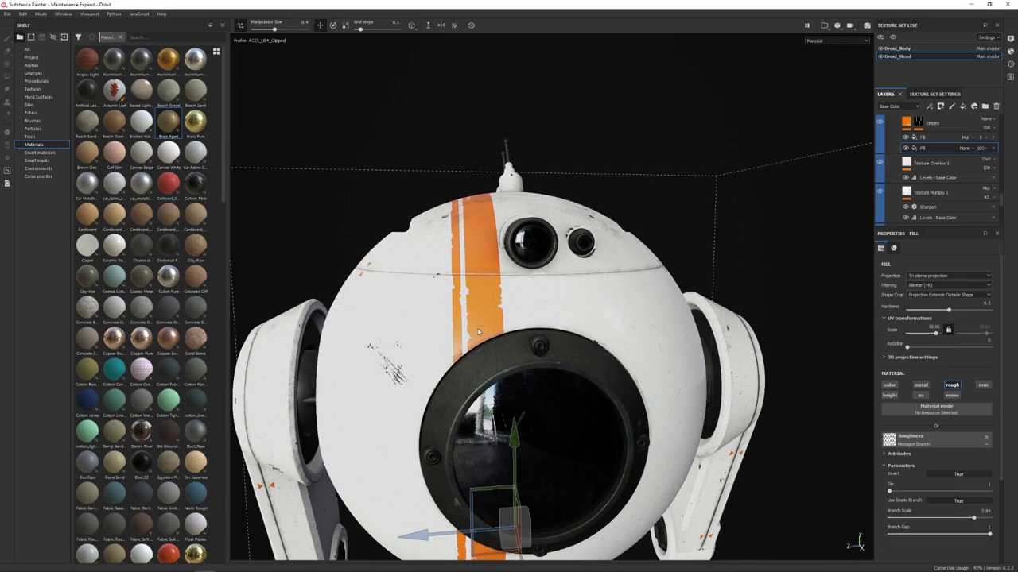
pyautogui.keyDown('alt'); pyautogui.moveTo(476, 322); pyautogui.dragTo(474, 318); pyautogui.keyUp('alt')
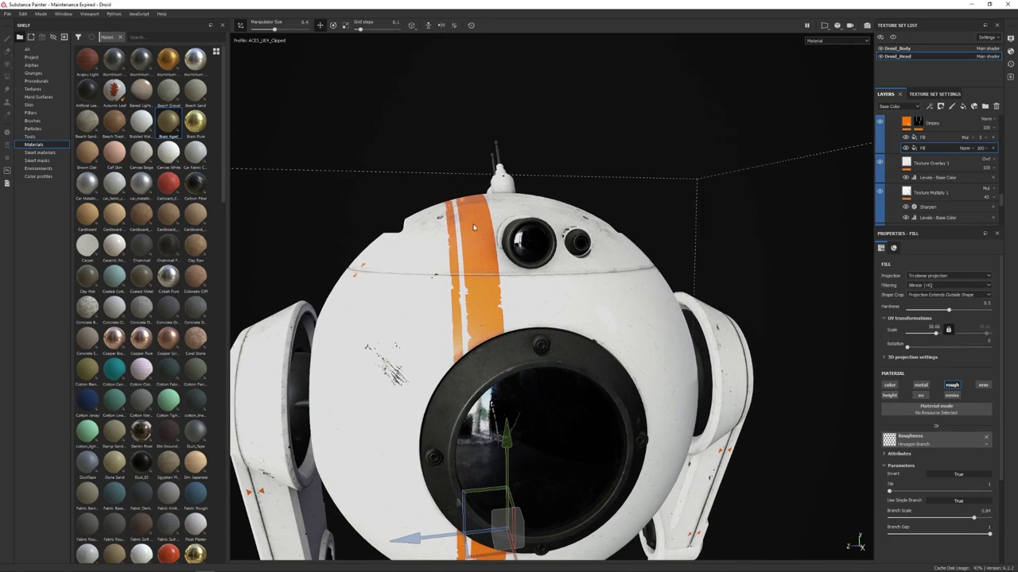
pyautogui.keyDown('alt'); pyautogui.moveTo(558, 333); pyautogui.dragTo(470, 240); pyautogui.keyUp('alt')
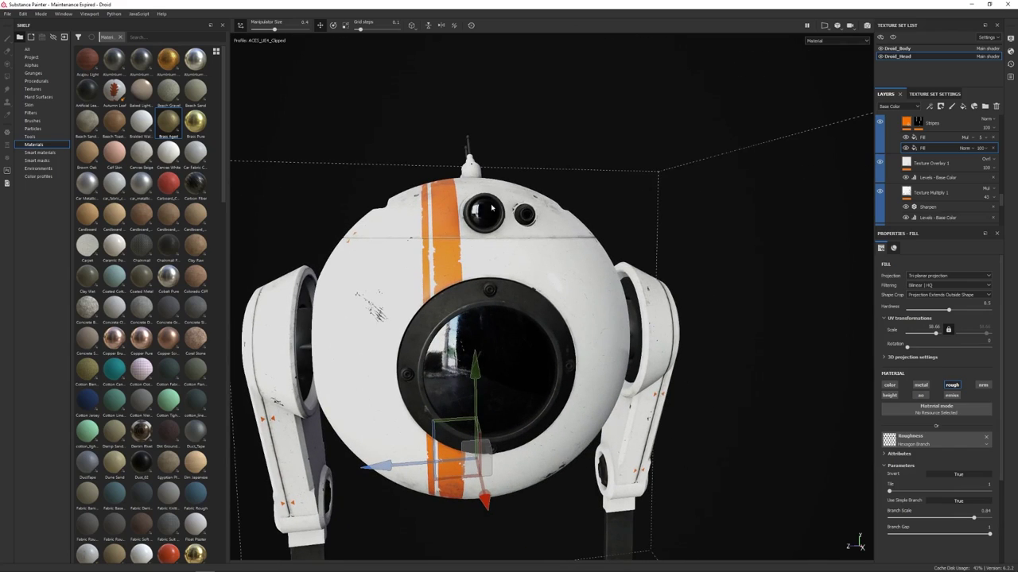
pyautogui.keyDown('alt'); pyautogui.moveTo(517, 224); pyautogui.dragTo(524, 229); pyautogui.keyUp('alt')
pyautogui.moveTo(511, 233)
pyautogui.keyDown('alt'); pyautogui.mouseDown()
pyautogui.moveTo(470, 278)
pyautogui.moveTo(498, 266)
pyautogui.moveTo(501, 244)
pyautogui.mouseUp(); pyautogui.keyUp('alt')
pyautogui.keyDown('alt'); pyautogui.moveTo(410, 236); pyautogui.dragTo(407, 375); pyautogui.keyUp('alt')
pyautogui.keyDown('alt'); pyautogui.moveTo(530, 308); pyautogui.dragTo(563, 292); pyautogui.keyUp('alt')
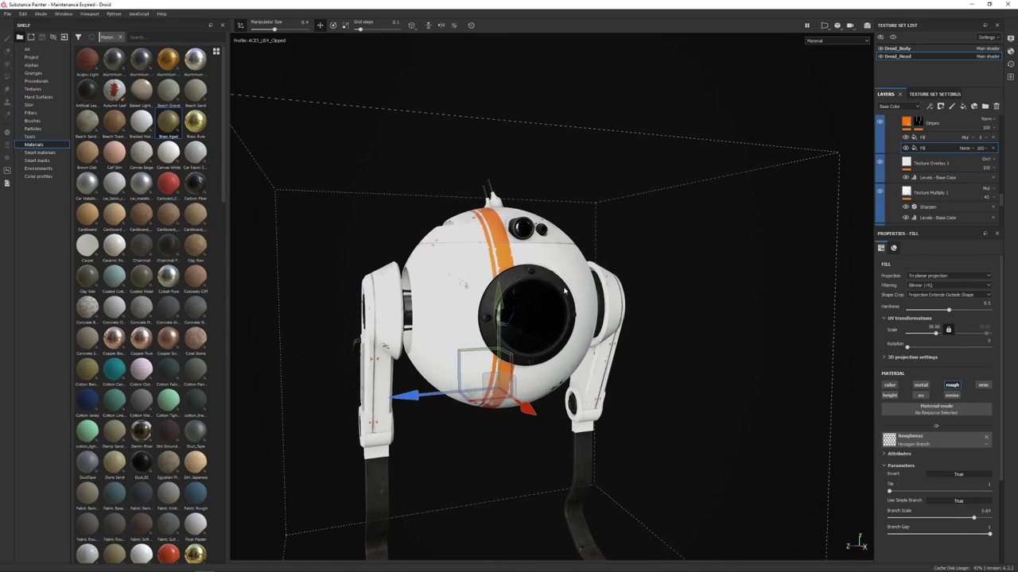
# Examine the Aperture Robotics decal and orange triangle markings on the side of the head up close
pyautogui.keyDown('alt'); pyautogui.moveTo(546, 275); pyautogui.dragTo(699, 350, button='right'); pyautogui.keyUp('alt')
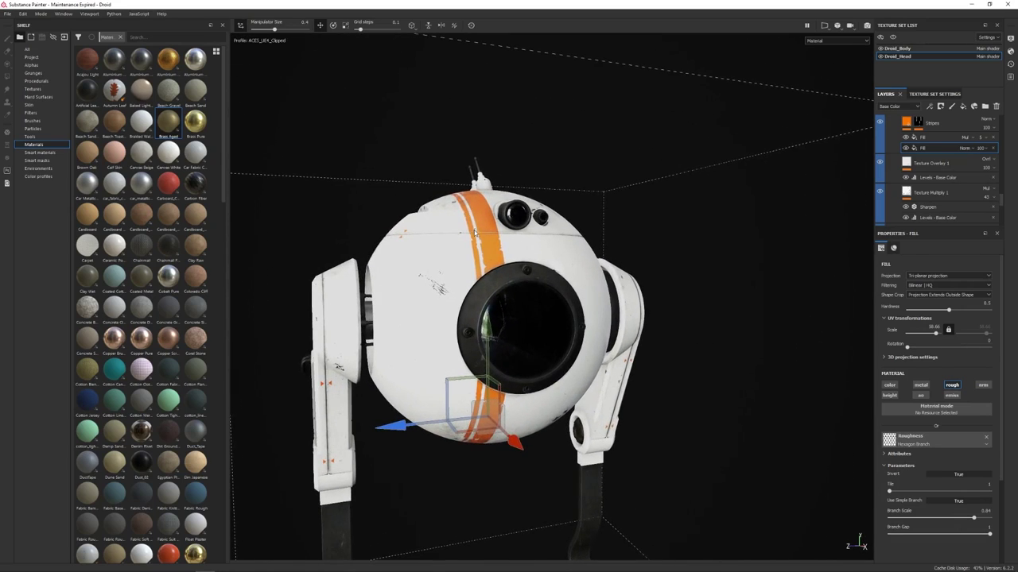
pyautogui.keyDown('alt'); pyautogui.moveTo(474, 231); pyautogui.dragTo(598, 323); pyautogui.keyUp('alt')
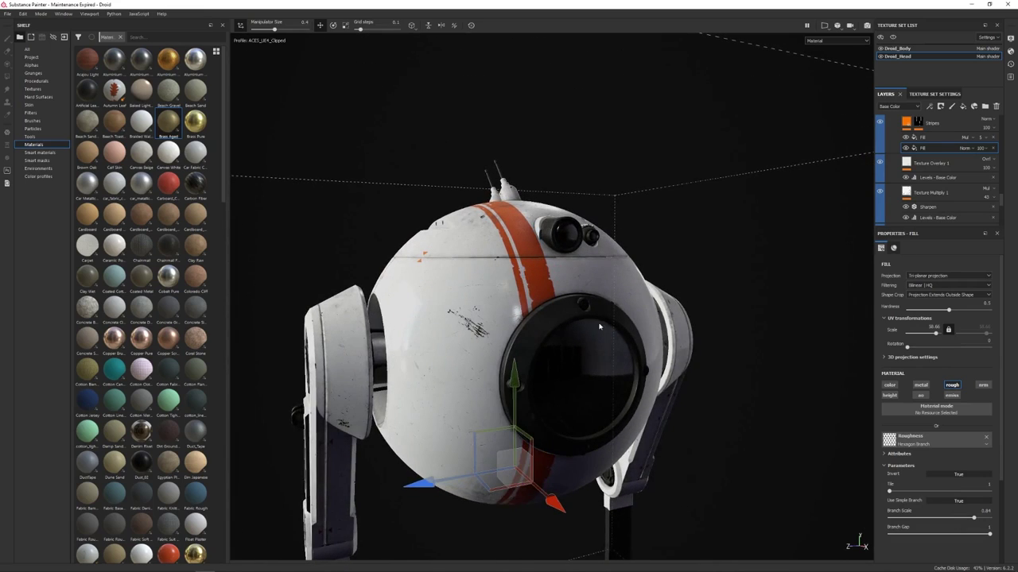
pyautogui.keyDown('alt'); pyautogui.moveTo(527, 321); pyautogui.dragTo(525, 254); pyautogui.keyUp('alt')
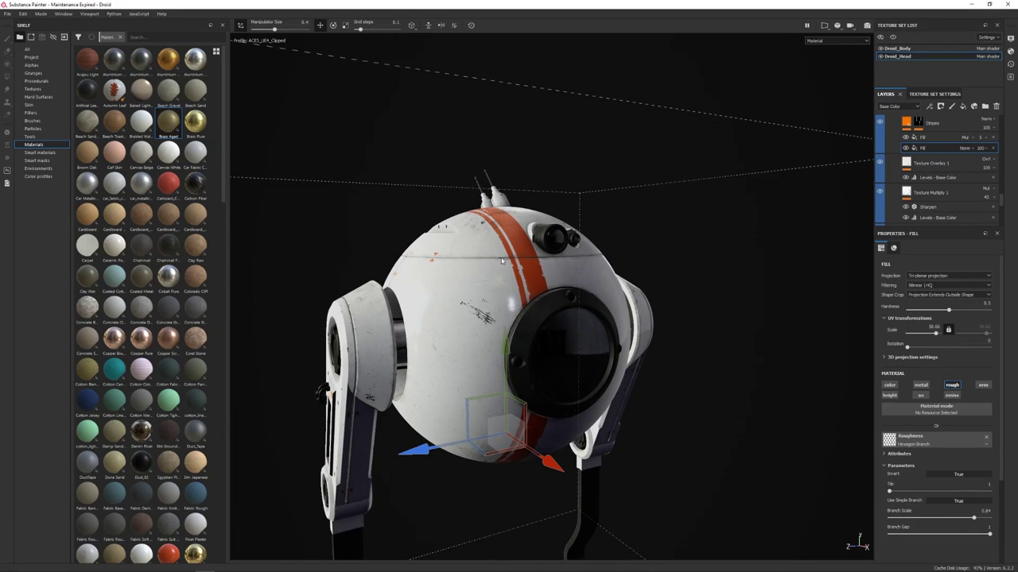
pyautogui.keyDown('alt'); pyautogui.moveTo(650, 373); pyautogui.dragTo(523, 322, button='right'); pyautogui.keyUp('alt')
pyautogui.keyDown('alt'); pyautogui.moveTo(523, 322); pyautogui.dragTo(379, 297); pyautogui.keyUp('alt')
pyautogui.keyDown('alt'); pyautogui.moveTo(380, 298); pyautogui.dragTo(621, 255, button='right'); pyautogui.keyUp('alt')
pyautogui.keyDown('alt'); pyautogui.moveTo(622, 256); pyautogui.dragTo(565, 271, button='middle'); pyautogui.keyUp('alt')
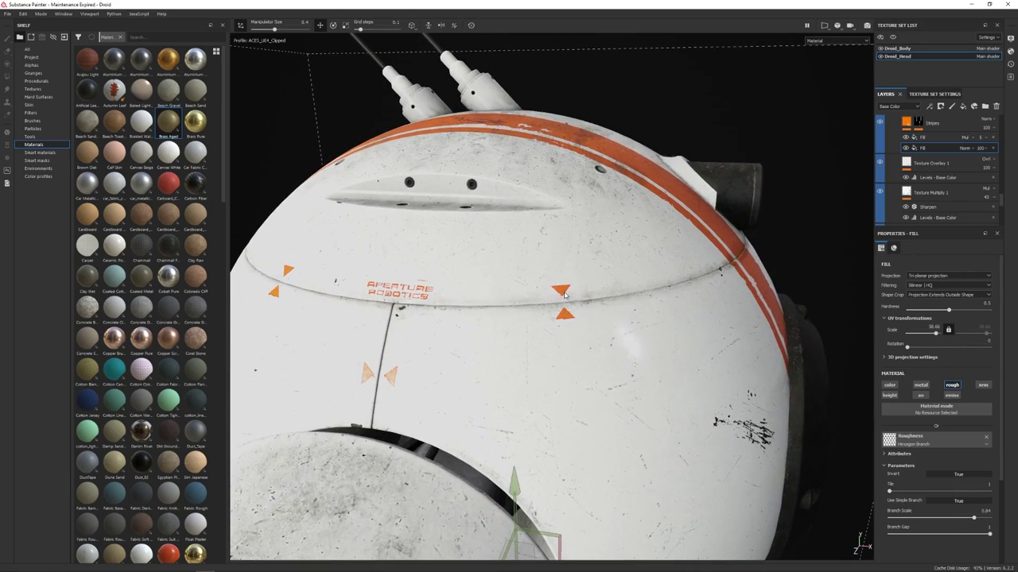
# Inspect the droid's side arm, including its round joints, cable, piston slot and striped decals, from near and far
pyautogui.keyDown('alt'); pyautogui.moveTo(565, 295); pyautogui.dragTo(592, 318); pyautogui.keyUp('alt')
pyautogui.keyDown('alt'); pyautogui.moveTo(548, 308); pyautogui.dragTo(382, 397, button='right'); pyautogui.keyUp('alt')
pyautogui.keyDown('alt'); pyautogui.moveTo(381, 398); pyautogui.dragTo(427, 257, button='middle'); pyautogui.keyUp('alt')
pyautogui.keyDown('alt'); pyautogui.moveTo(427, 257); pyautogui.dragTo(458, 274); pyautogui.keyUp('alt')
pyautogui.keyDown('alt'); pyautogui.moveTo(414, 429); pyautogui.dragTo(453, 429, button='right'); pyautogui.keyUp('alt')
pyautogui.keyDown('alt'); pyautogui.moveTo(453, 430); pyautogui.dragTo(490, 362, button='middle'); pyautogui.keyUp('alt')
pyautogui.keyDown('alt'); pyautogui.moveTo(491, 363); pyautogui.dragTo(493, 298); pyautogui.keyUp('alt')
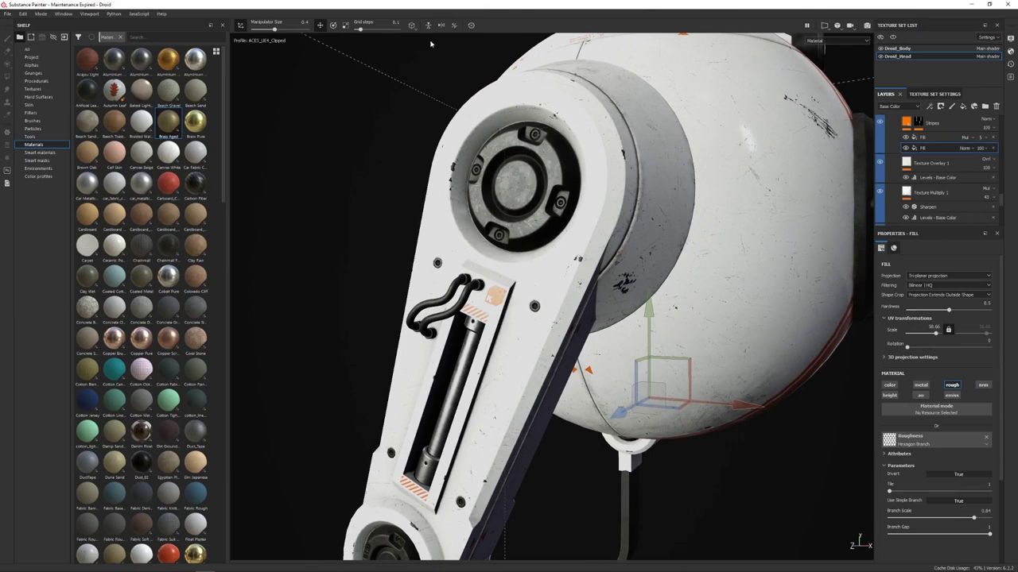
pyautogui.keyDown('alt'); pyautogui.moveTo(551, 322); pyautogui.dragTo(313, 304, button='right'); pyautogui.keyUp('alt')
pyautogui.keyDown('alt'); pyautogui.moveTo(541, 317); pyautogui.dragTo(480, 315); pyautogui.keyUp('alt')
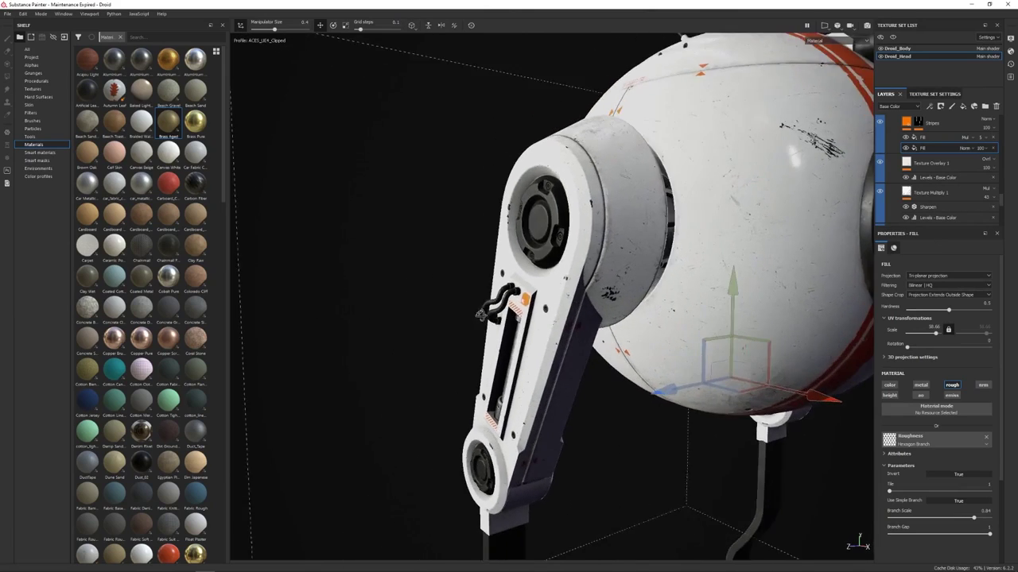
pyautogui.keyDown('alt'); pyautogui.moveTo(480, 315); pyautogui.dragTo(398, 310, button='right'); pyautogui.keyUp('alt')
pyautogui.keyDown('alt'); pyautogui.moveTo(685, 178); pyautogui.dragTo(405, 170); pyautogui.keyUp('alt')
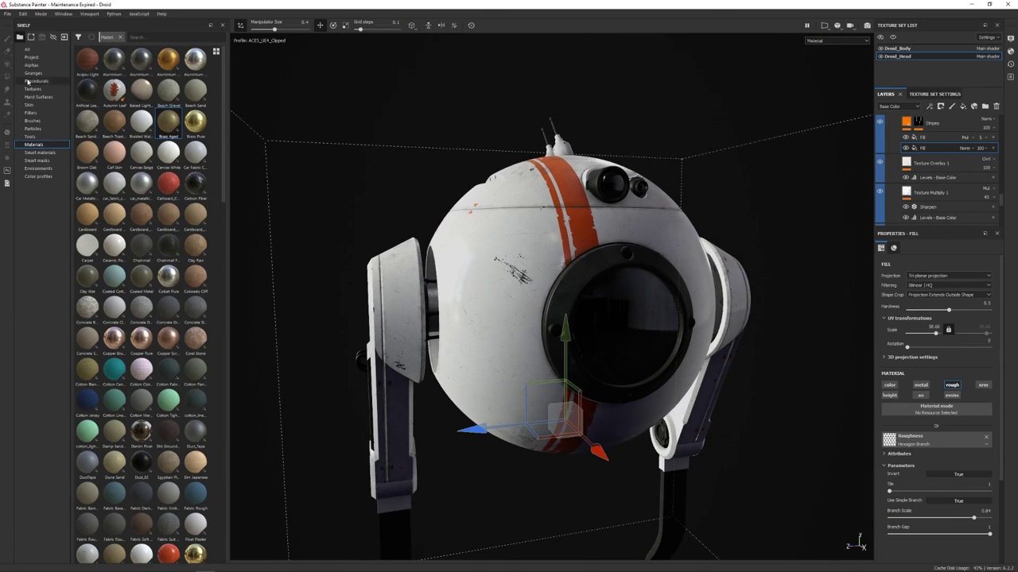
# Compare the wear and reflections on both sides of the droid, orbiting around the head, arms and antennas
pyautogui.keyDown('alt'); pyautogui.moveTo(397, 190); pyautogui.dragTo(542, 280); pyautogui.keyUp('alt')
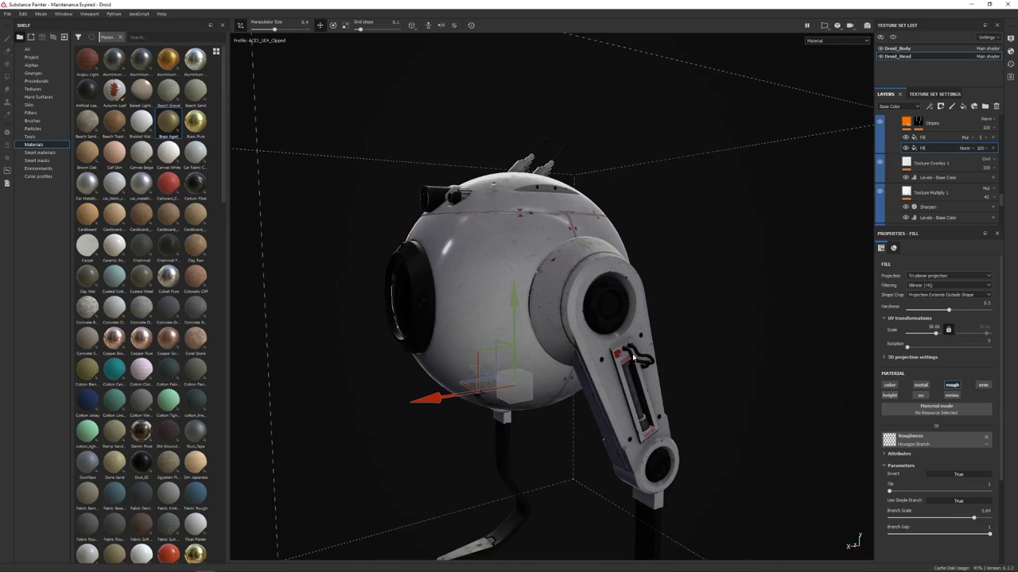
pyautogui.keyDown('alt'); pyautogui.moveTo(634, 359); pyautogui.dragTo(681, 309); pyautogui.keyUp('alt')
pyautogui.keyDown('alt'); pyautogui.moveTo(318, 396); pyautogui.dragTo(495, 262); pyautogui.keyUp('alt')
pyautogui.keyDown('alt'); pyautogui.moveTo(482, 145); pyautogui.dragTo(505, 221); pyautogui.keyUp('alt')
pyautogui.keyDown('alt'); pyautogui.moveTo(513, 381); pyautogui.dragTo(584, 344); pyautogui.keyUp('alt')
pyautogui.keyDown('alt'); pyautogui.moveTo(648, 333); pyautogui.dragTo(220, 402); pyautogui.keyUp('alt')
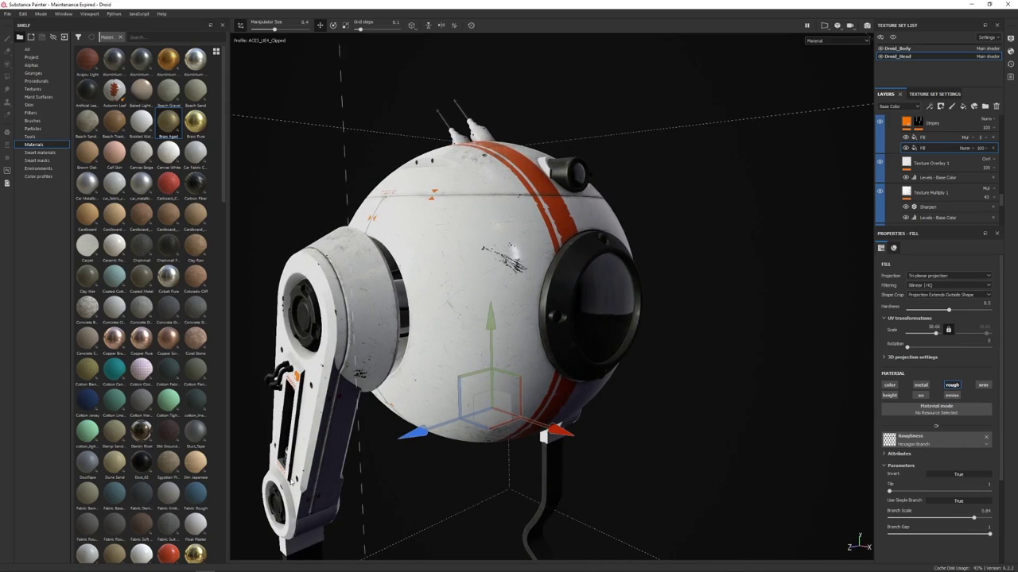
pyautogui.keyDown('alt'); pyautogui.moveTo(540, 301); pyautogui.dragTo(444, 210); pyautogui.keyUp('alt')
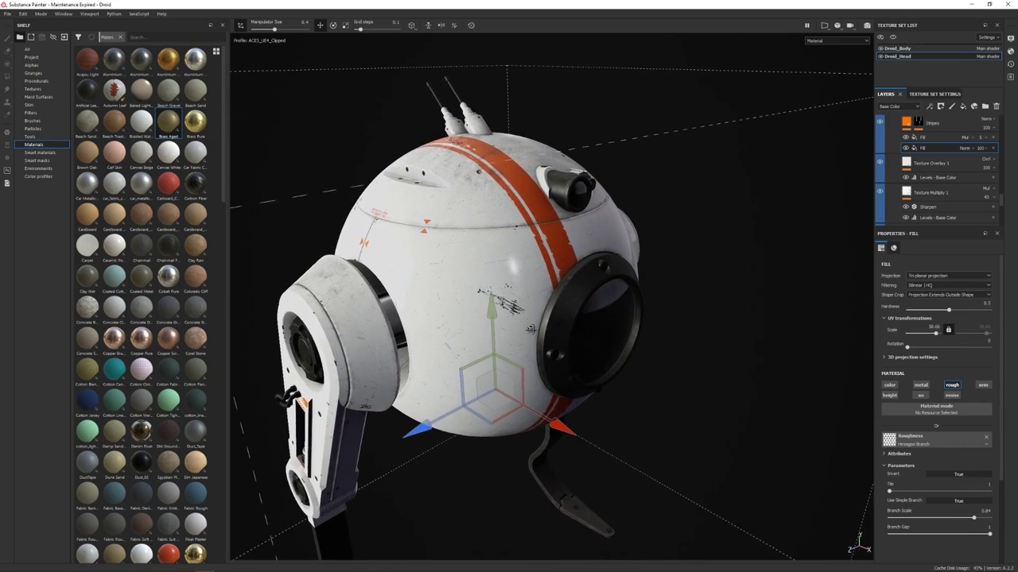
pyautogui.moveTo(615, 302)
pyautogui.keyDown('alt'); pyautogui.mouseDown()
pyautogui.moveTo(574, 268)
pyautogui.moveTo(585, 263)
pyautogui.mouseUp(); pyautogui.keyUp('alt')
# Collapse the Paint Layer folder and review the Painted Metal group's layers, from Paint Height and Base Coat up to Dirt, Grunge, and Wear
pyautogui.scroll(3, 934, 181)
pyautogui.scroll(-5, 934, 182)
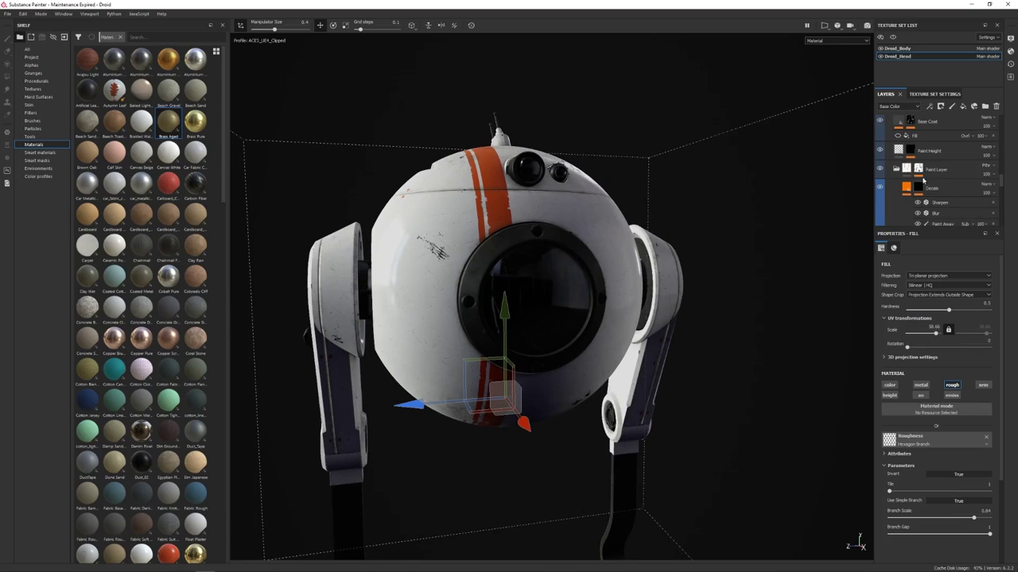
pyautogui.scroll(4, 939, 186)
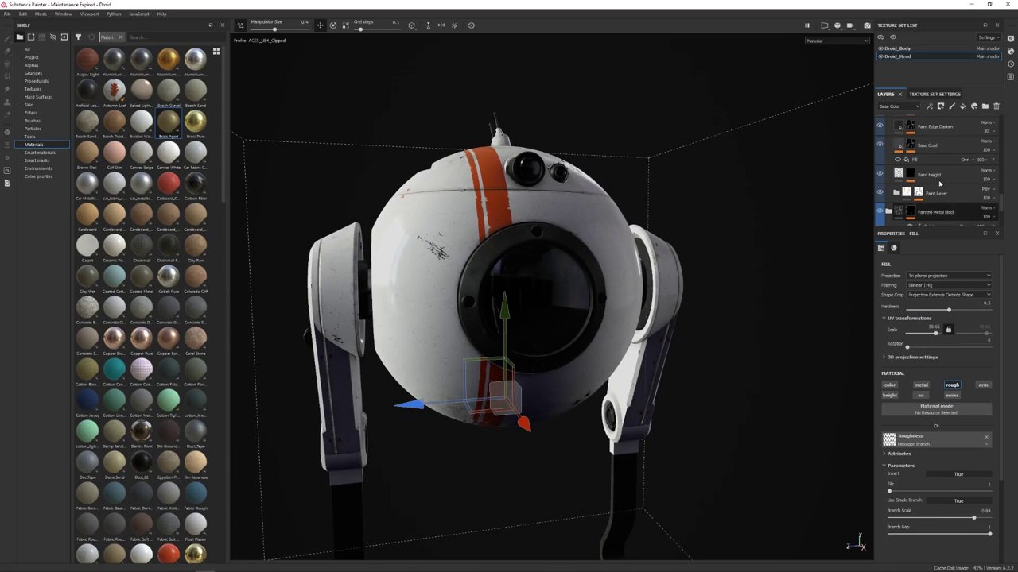
pyautogui.click(937, 195)
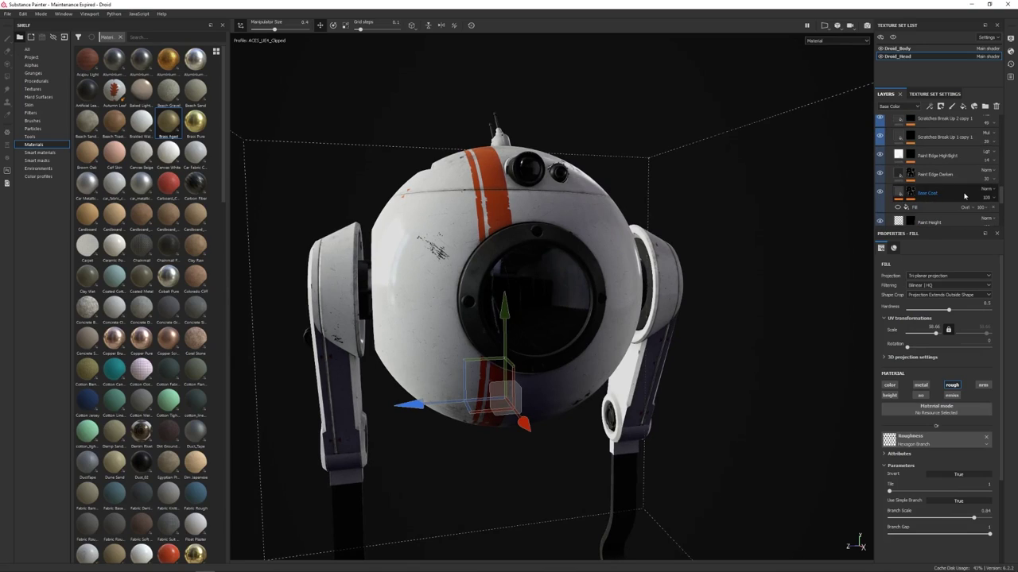
pyautogui.scroll(3, 965, 196)
# Rotate the environment lighting and examine the whole droid from its front and side
pyautogui.keyDown('alt'); pyautogui.moveTo(670, 276); pyautogui.dragTo(694, 286); pyautogui.keyUp('alt')
pyautogui.keyDown('shift'); pyautogui.moveTo(694, 287); pyautogui.dragTo(755, 306, button='right'); pyautogui.keyUp('shift')
pyautogui.keyDown('alt'); pyautogui.moveTo(630, 262); pyautogui.dragTo(693, 307); pyautogui.keyUp('alt')
pyautogui.keyDown('alt'); pyautogui.moveTo(624, 208); pyautogui.dragTo(697, 223); pyautogui.keyUp('alt')
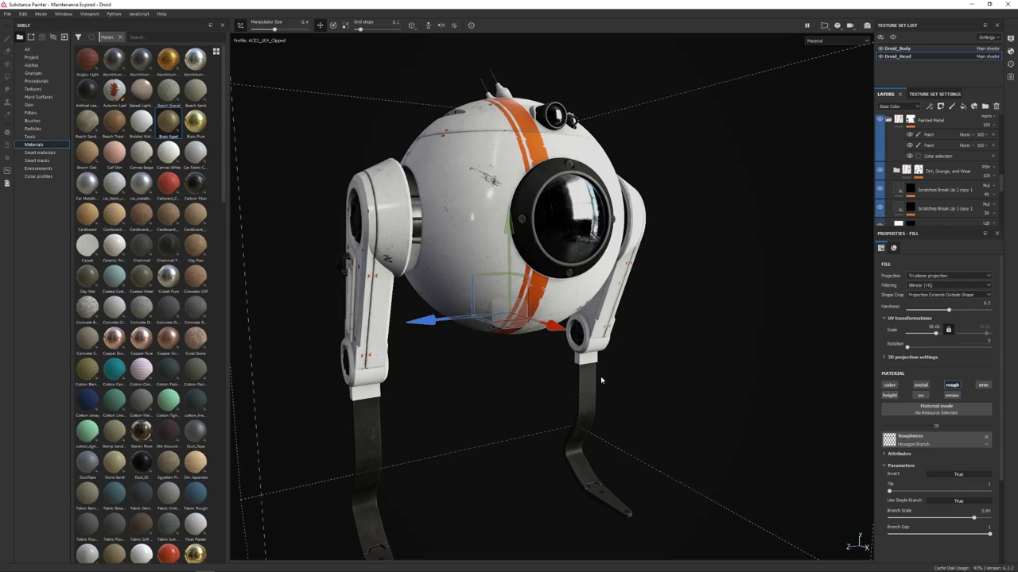
# Examine the dark metal legs and hinged feet up close and from several angles
pyautogui.keyDown('alt'); pyautogui.moveTo(601, 380); pyautogui.dragTo(711, 313, button='middle'); pyautogui.keyUp('alt')
pyautogui.keyDown('alt'); pyautogui.moveTo(556, 310); pyautogui.dragTo(527, 310); pyautogui.keyUp('alt')
pyautogui.keyDown('alt'); pyautogui.moveTo(527, 309); pyautogui.dragTo(586, 291, button='right'); pyautogui.keyUp('alt')
pyautogui.keyDown('alt'); pyautogui.moveTo(585, 290); pyautogui.dragTo(635, 274); pyautogui.keyUp('alt')
pyautogui.keyDown('alt'); pyautogui.moveTo(636, 387); pyautogui.dragTo(682, 413); pyautogui.keyUp('alt')
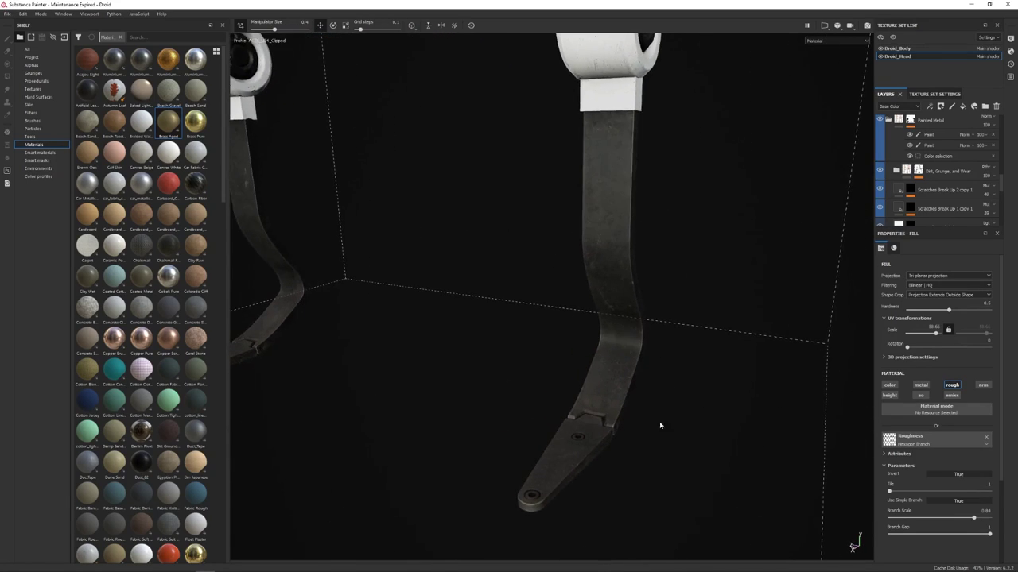
pyautogui.keyDown('alt'); pyautogui.moveTo(601, 441); pyautogui.dragTo(575, 311); pyautogui.keyUp('alt')
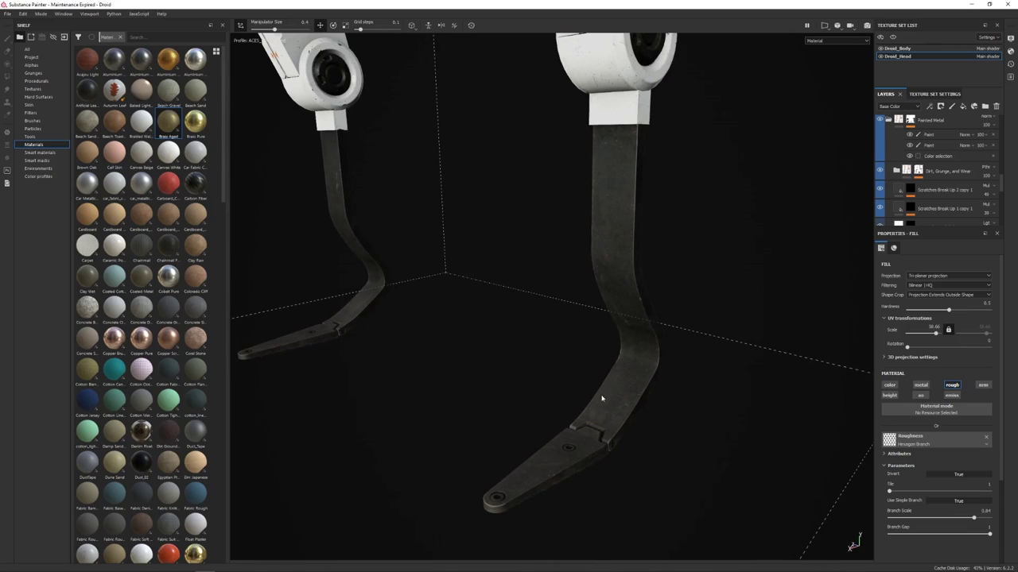
pyautogui.keyDown('alt'); pyautogui.moveTo(723, 317); pyautogui.dragTo(459, 313, button='right'); pyautogui.keyUp('alt')
pyautogui.keyDown('alt'); pyautogui.moveTo(458, 313); pyautogui.dragTo(403, 320); pyautogui.keyUp('alt')
pyautogui.keyDown('alt'); pyautogui.moveTo(601, 255); pyautogui.dragTo(481, 413); pyautogui.keyUp('alt')
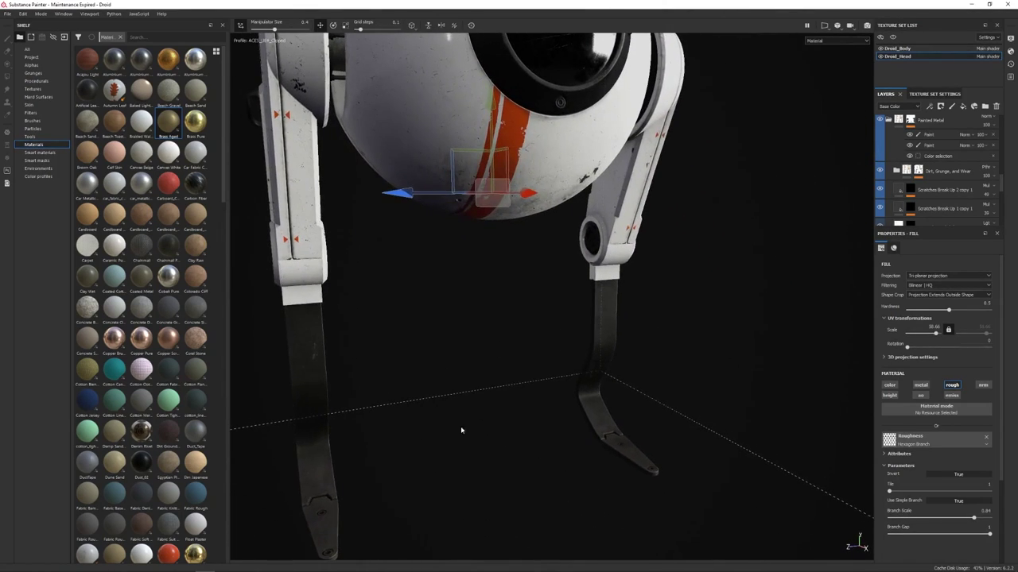
# Compare the dark legs with the white arms and the striped underside of the body, from full view to close-up
pyautogui.keyDown('alt'); pyautogui.moveTo(325, 510); pyautogui.dragTo(462, 390); pyautogui.keyUp('alt')
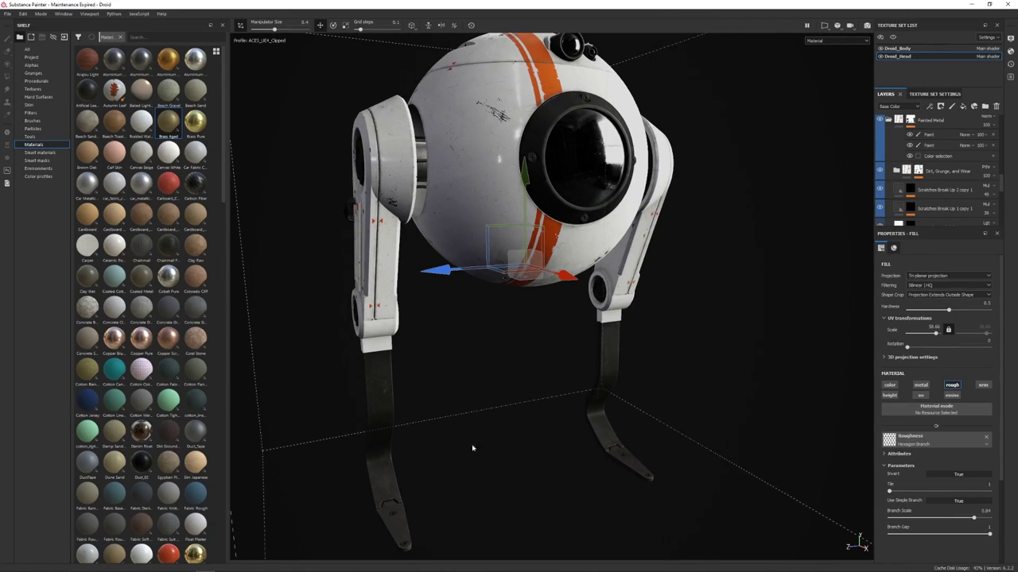
pyautogui.keyDown('alt'); pyautogui.moveTo(462, 463); pyautogui.dragTo(453, 406); pyautogui.keyUp('alt')
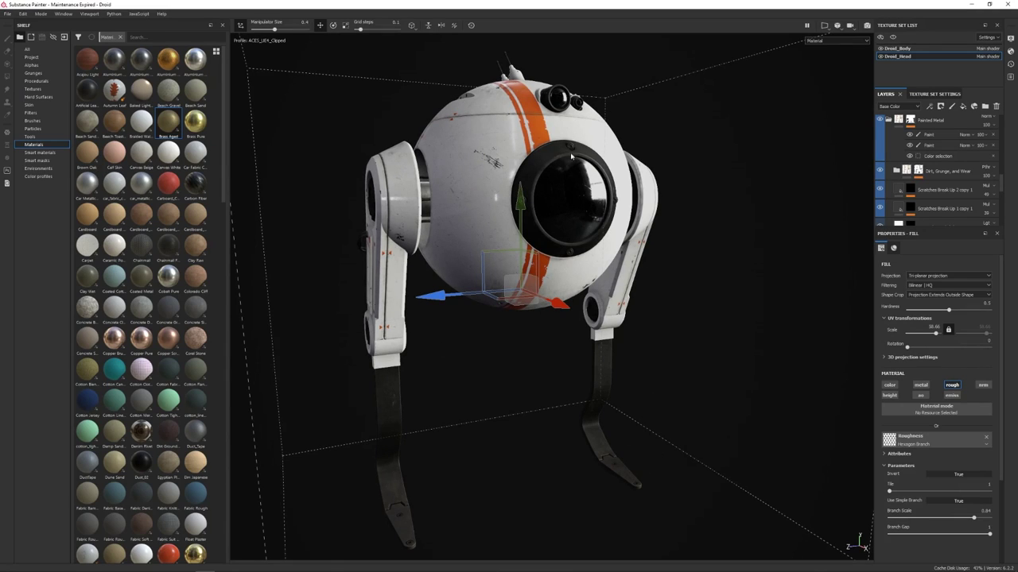
pyautogui.keyDown('alt'); pyautogui.moveTo(346, 350); pyautogui.dragTo(526, 432, button='right'); pyautogui.keyUp('alt')
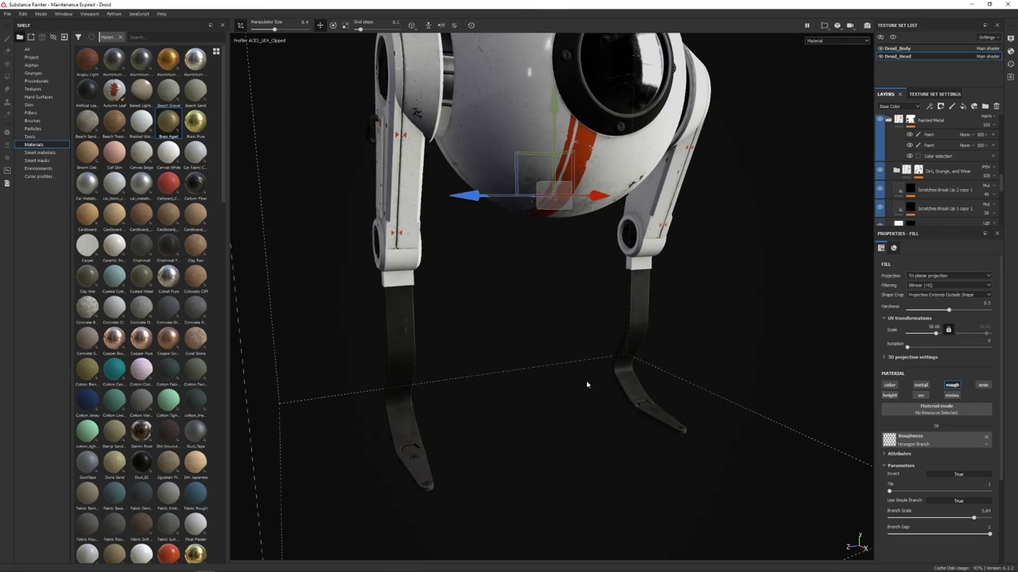
pyautogui.keyDown('alt'); pyautogui.moveTo(587, 385); pyautogui.dragTo(704, 435); pyautogui.keyUp('alt')
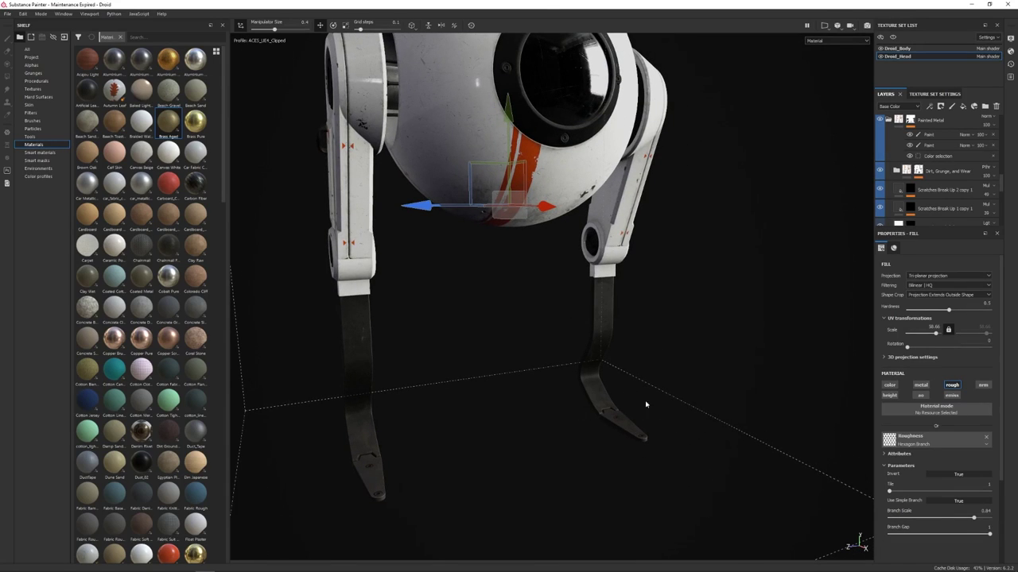
pyautogui.keyDown('alt'); pyautogui.moveTo(597, 296); pyautogui.dragTo(541, 408, button='middle'); pyautogui.keyUp('alt')
pyautogui.keyDown('alt'); pyautogui.moveTo(541, 409); pyautogui.dragTo(713, 438, button='right'); pyautogui.keyUp('alt')
pyautogui.keyDown('alt'); pyautogui.moveTo(509, 271); pyautogui.dragTo(537, 236); pyautogui.keyUp('alt')
pyautogui.keyDown('alt'); pyautogui.moveTo(483, 283); pyautogui.dragTo(573, 334); pyautogui.keyUp('alt')
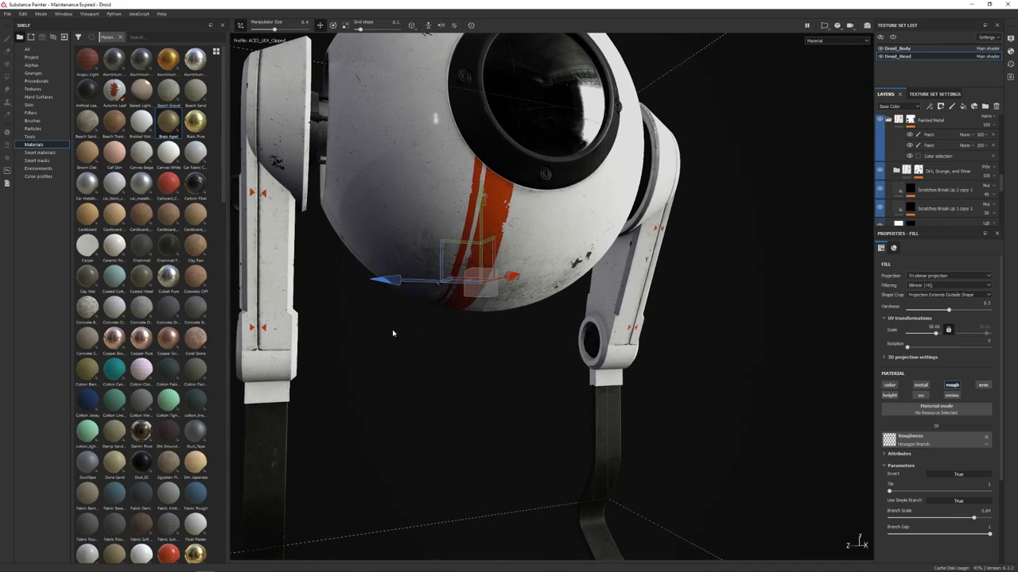
# Examine the scratches and grunge on the striped underside of the droid's body from several angles and distances
pyautogui.keyDown('alt'); pyautogui.moveTo(628, 367); pyautogui.dragTo(545, 349); pyautogui.keyUp('alt')
pyautogui.keyDown('alt'); pyautogui.moveTo(623, 353); pyautogui.dragTo(552, 352); pyautogui.keyUp('alt')
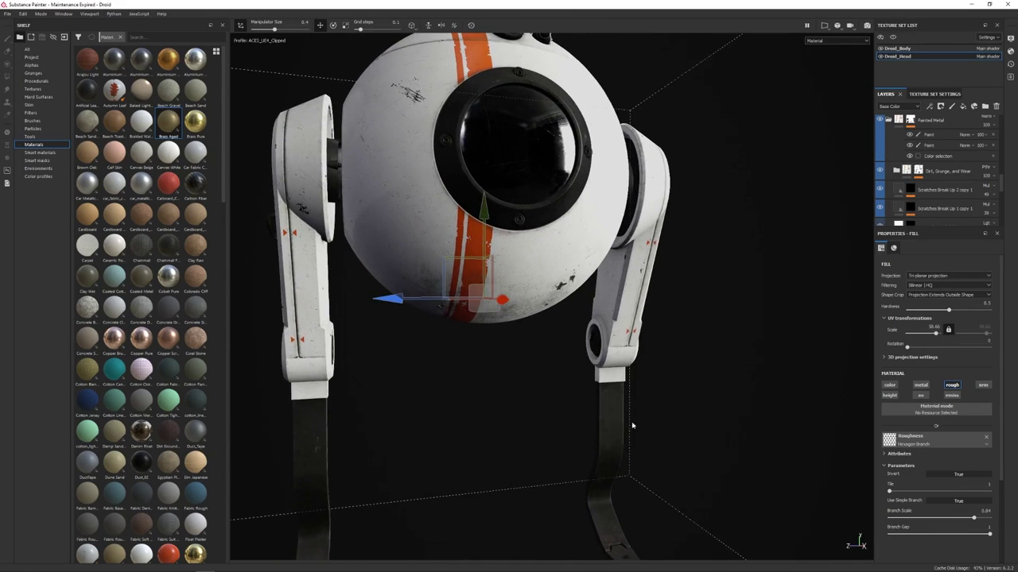
pyautogui.keyDown('alt'); pyautogui.moveTo(579, 277); pyautogui.dragTo(547, 247); pyautogui.keyUp('alt')
pyautogui.keyDown('alt'); pyautogui.moveTo(575, 327); pyautogui.dragTo(616, 343, button='right'); pyautogui.keyUp('alt')
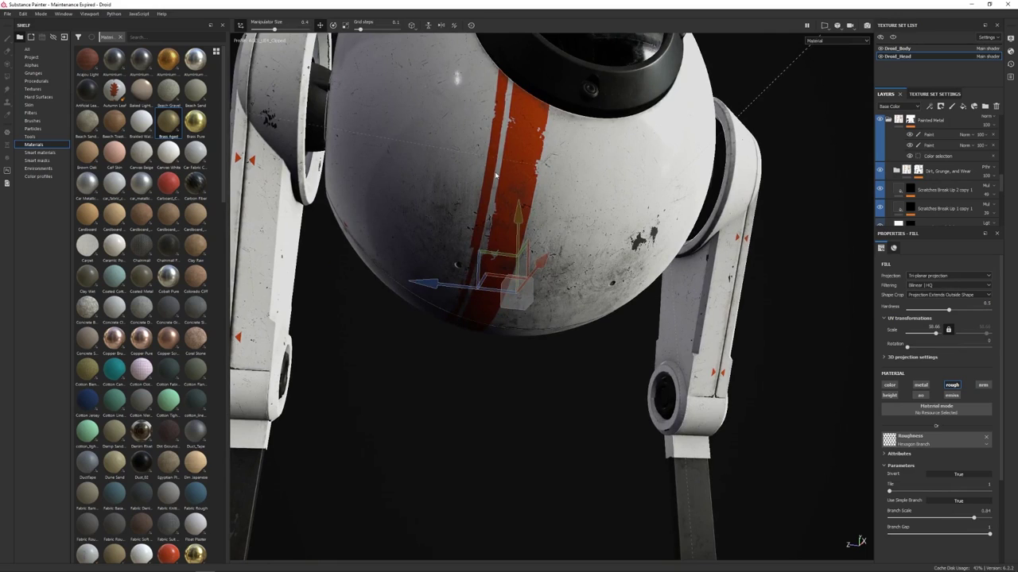
pyautogui.keyDown('alt'); pyautogui.moveTo(531, 271); pyautogui.dragTo(544, 288); pyautogui.keyUp('alt')
pyautogui.keyDown('alt'); pyautogui.moveTo(480, 270); pyautogui.dragTo(494, 247); pyautogui.keyUp('alt')
pyautogui.keyDown('alt'); pyautogui.moveTo(577, 295); pyautogui.dragTo(643, 313); pyautogui.keyUp('alt')
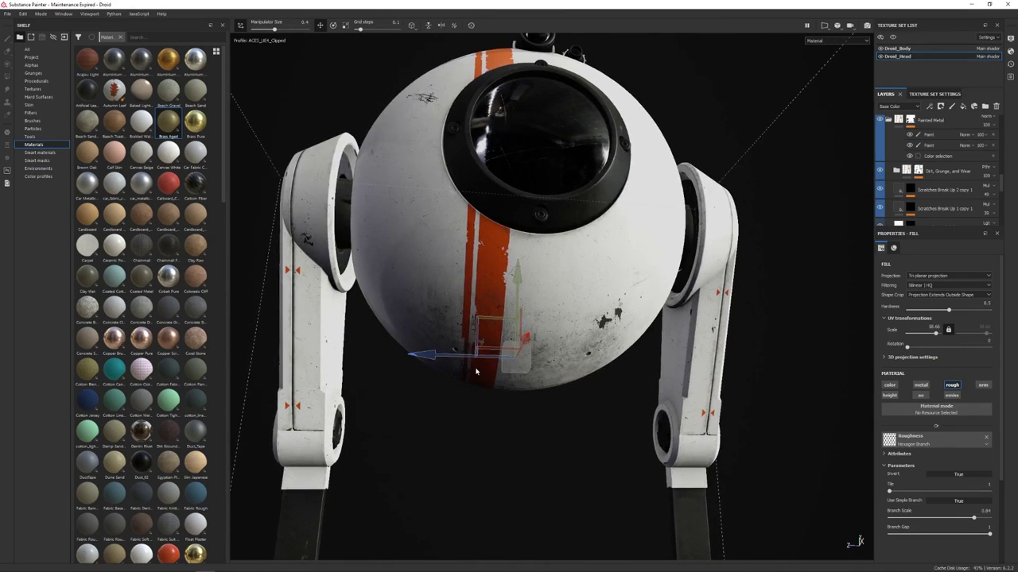
# Examine how light catches the white paint and the scratch marks beside the large front lens
pyautogui.moveTo(487, 316)
pyautogui.keyDown('alt'); pyautogui.mouseDown()
pyautogui.moveTo(508, 286)
pyautogui.moveTo(494, 318)
pyautogui.mouseUp(); pyautogui.keyUp('alt')
pyautogui.keyDown('alt'); pyautogui.moveTo(469, 264); pyautogui.dragTo(500, 327); pyautogui.keyUp('alt')
pyautogui.keyDown('alt'); pyautogui.moveTo(463, 263); pyautogui.dragTo(438, 217); pyautogui.keyUp('alt')
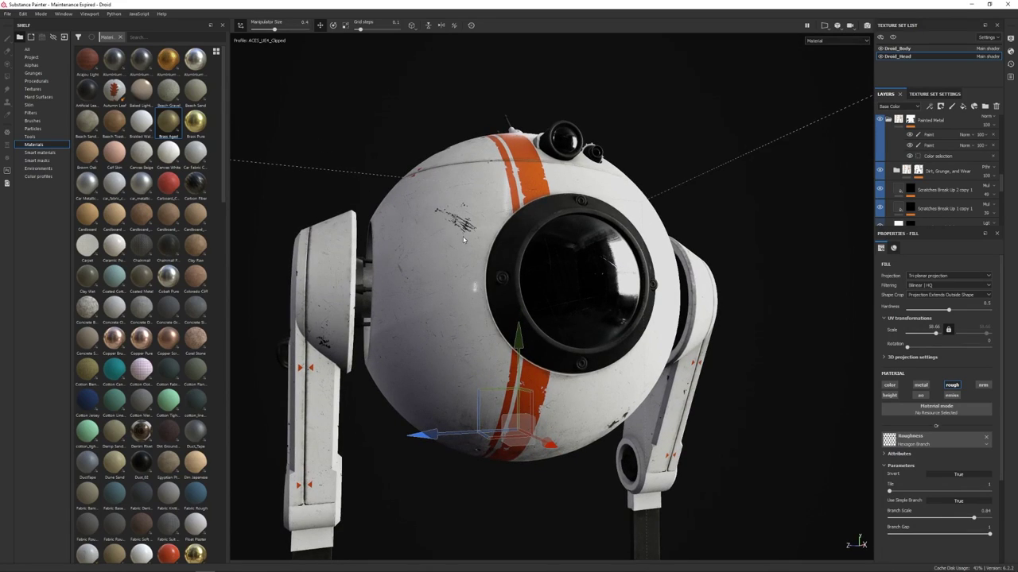
pyautogui.keyDown('alt'); pyautogui.moveTo(442, 203); pyautogui.dragTo(456, 240); pyautogui.keyUp('alt')
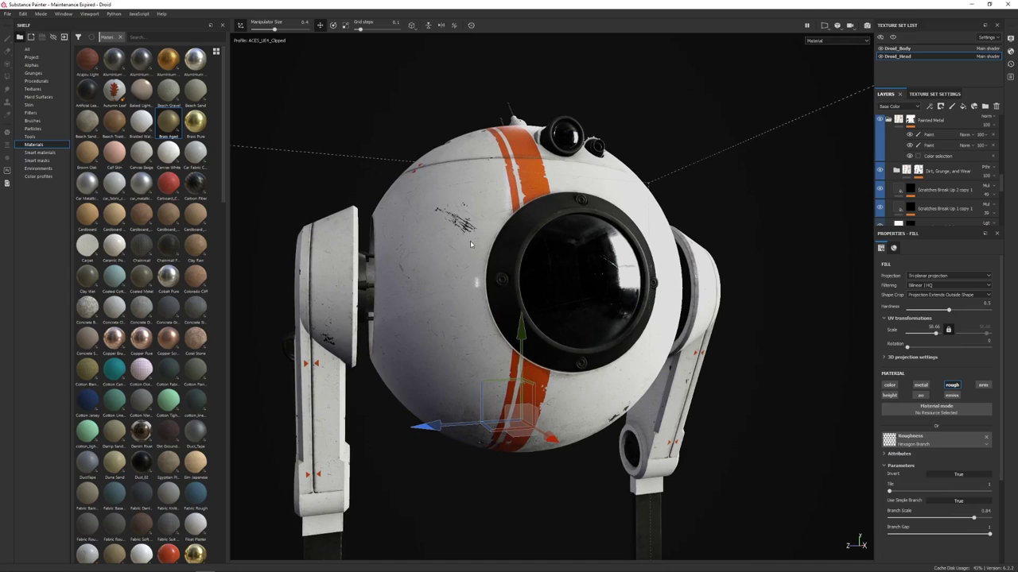
pyautogui.keyDown('alt'); pyautogui.moveTo(467, 227); pyautogui.dragTo(344, 329); pyautogui.keyUp('alt')
pyautogui.keyDown('alt'); pyautogui.moveTo(368, 296); pyautogui.dragTo(365, 301); pyautogui.keyUp('alt')
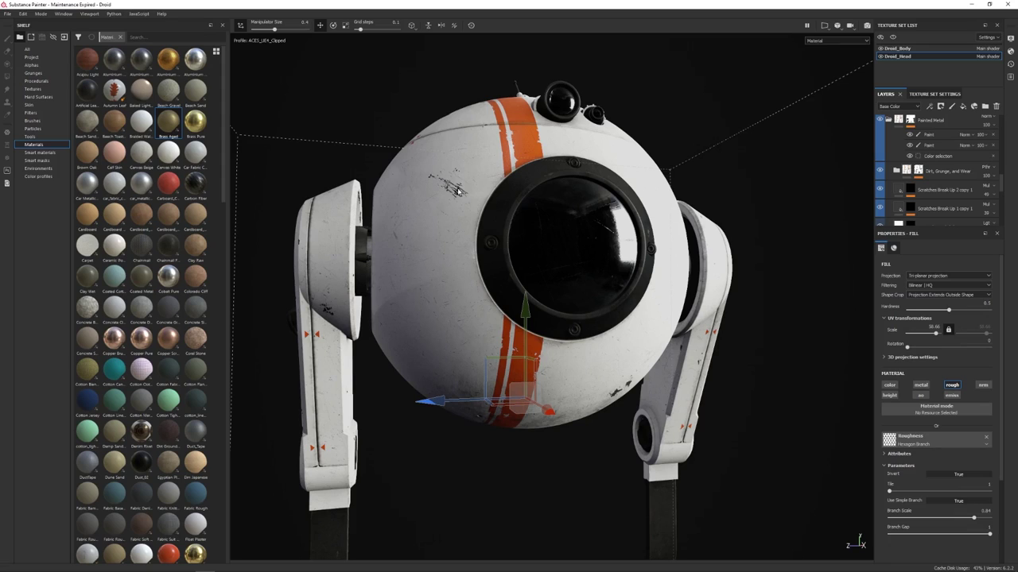
pyautogui.keyDown('alt'); pyautogui.moveTo(583, 351); pyautogui.dragTo(557, 335); pyautogui.keyUp('alt')
pyautogui.keyDown('alt'); pyautogui.moveTo(404, 236); pyautogui.dragTo(401, 285); pyautogui.keyUp('alt')
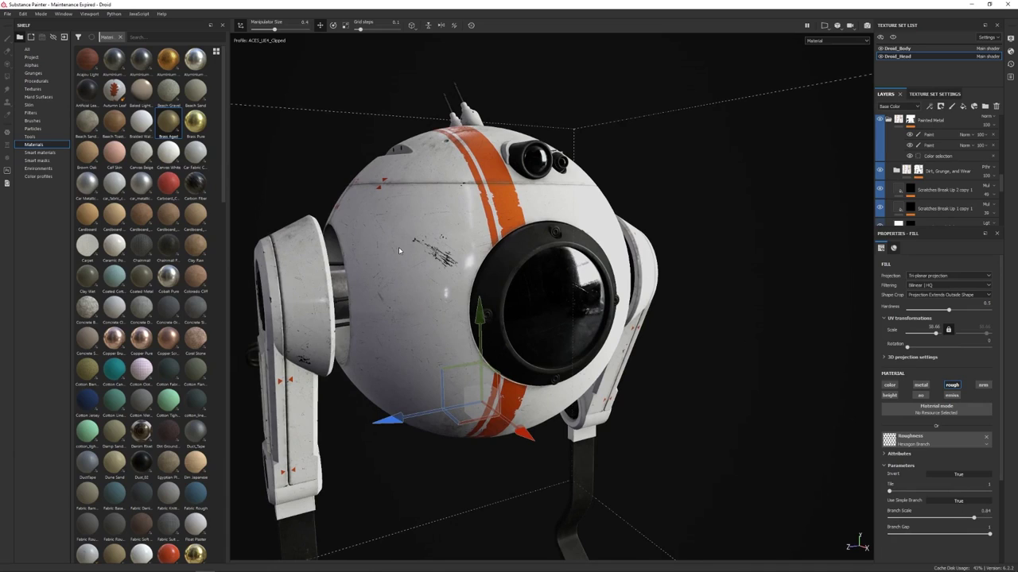
# Examine the worn paint, triangle decals and metal joint where the white arm meets the body
pyautogui.keyDown('alt'); pyautogui.moveTo(402, 281); pyautogui.dragTo(448, 264); pyautogui.keyUp('alt')
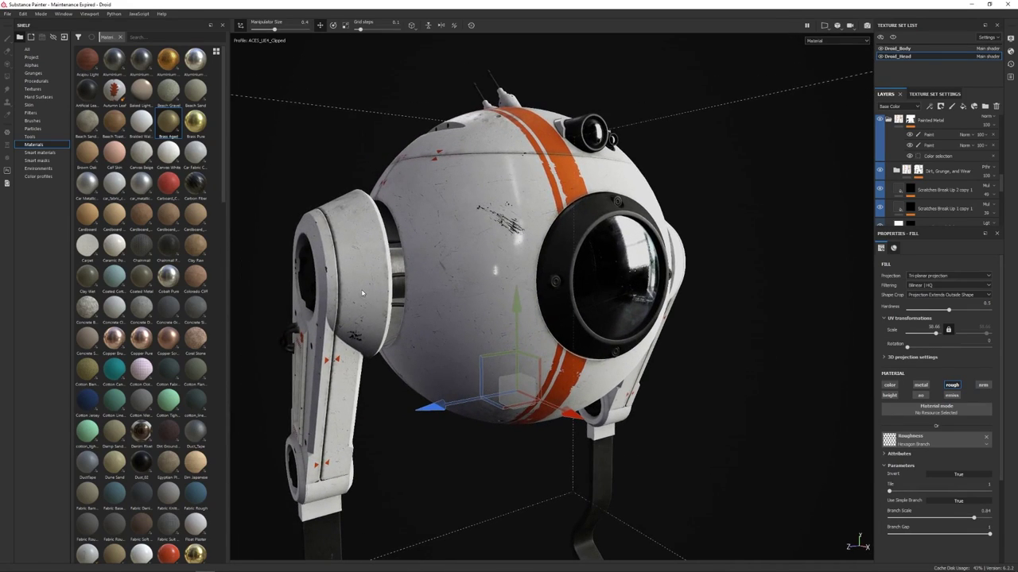
pyautogui.keyDown('alt'); pyautogui.moveTo(356, 326); pyautogui.dragTo(400, 261); pyautogui.keyUp('alt')
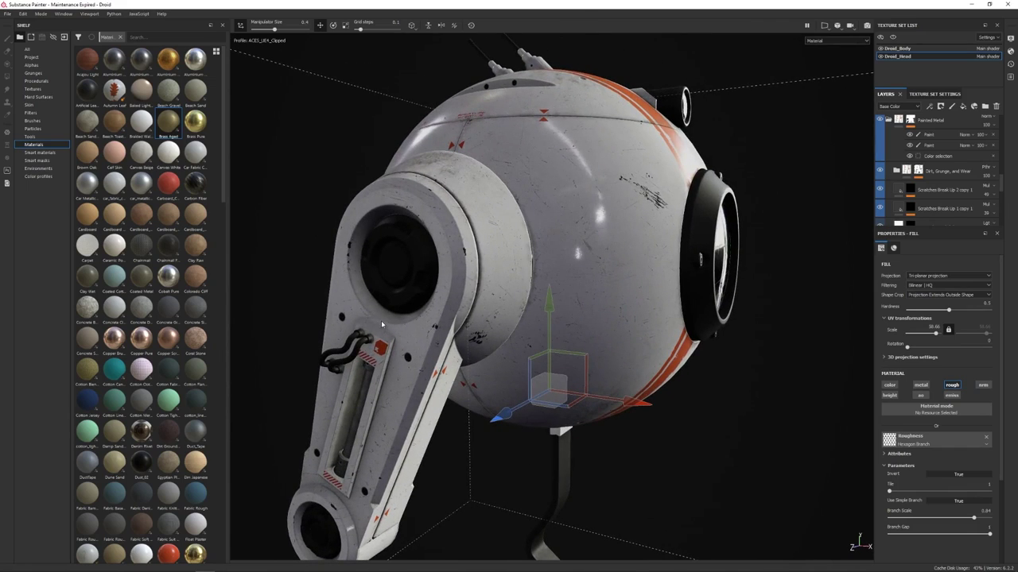
pyautogui.keyDown('alt'); pyautogui.moveTo(474, 261); pyautogui.dragTo(415, 259); pyautogui.keyUp('alt')
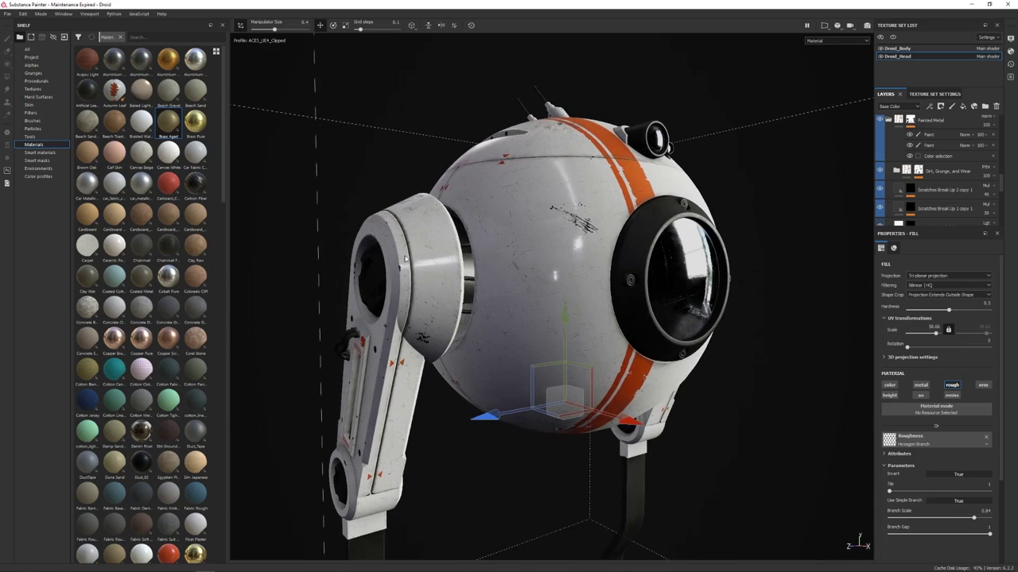
pyautogui.keyDown('alt'); pyautogui.moveTo(415, 298); pyautogui.dragTo(578, 207); pyautogui.keyUp('alt')
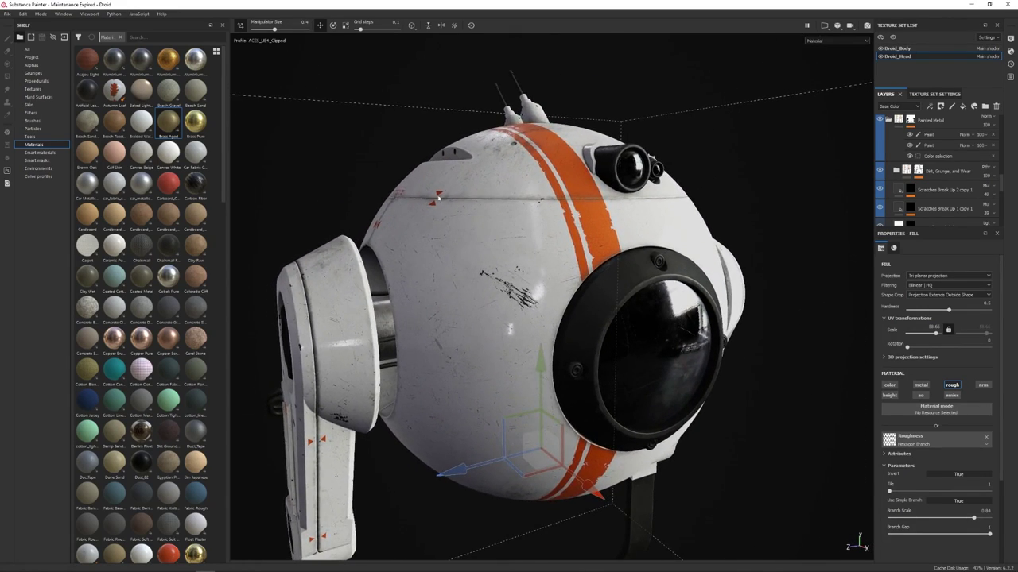
pyautogui.keyDown('alt'); pyautogui.moveTo(417, 277); pyautogui.dragTo(391, 245); pyautogui.keyUp('alt')
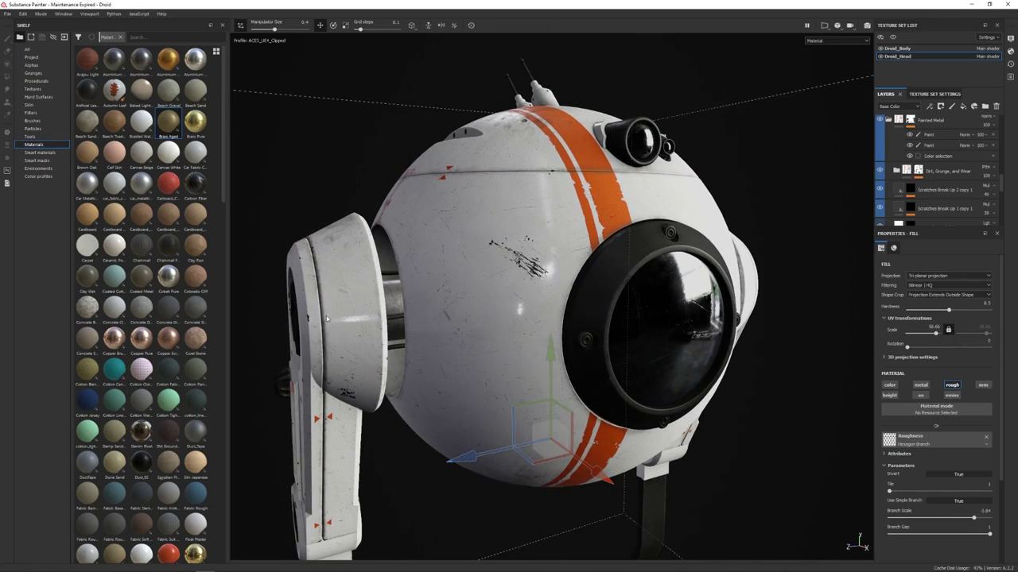
# Inspect the top dome with its chipped orange stripe, small lenses and antennae, ending at the opposite arm
pyautogui.keyDown('alt'); pyautogui.moveTo(568, 217); pyautogui.dragTo(452, 291); pyautogui.keyUp('alt')
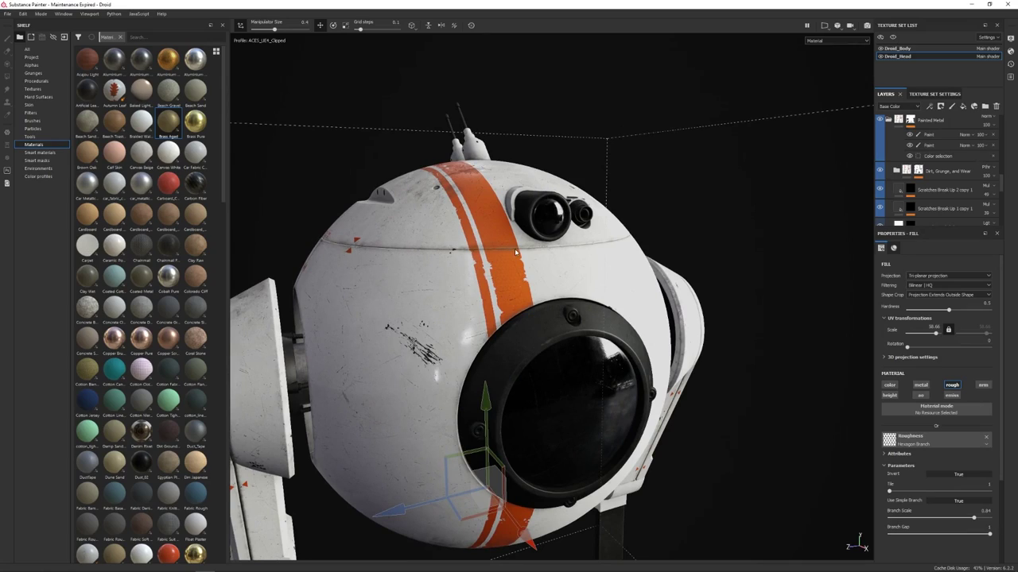
pyautogui.keyDown('alt'); pyautogui.moveTo(522, 256); pyautogui.dragTo(477, 179); pyautogui.keyUp('alt')
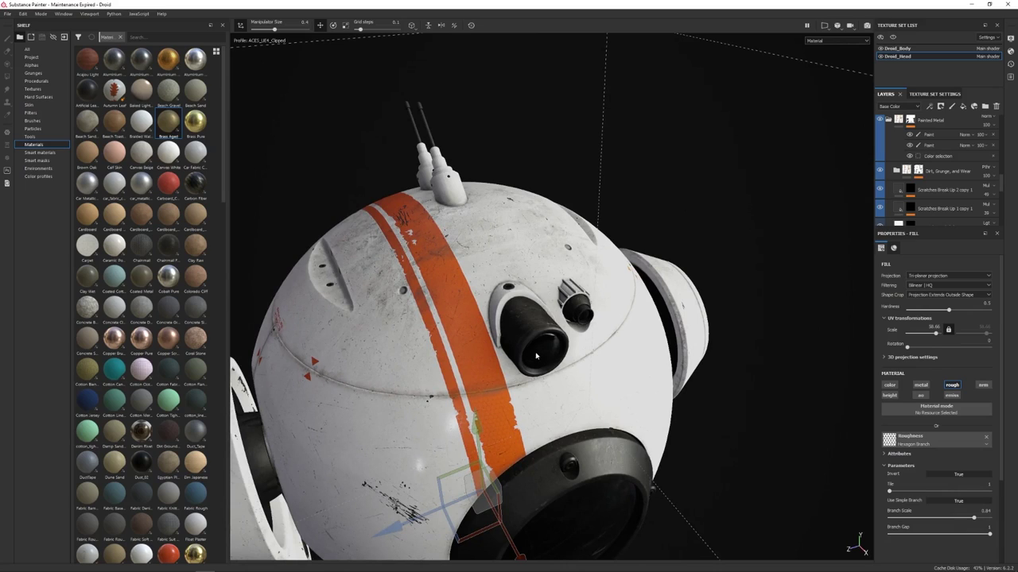
pyautogui.keyDown('alt'); pyautogui.moveTo(515, 246); pyautogui.dragTo(527, 274); pyautogui.keyUp('alt')
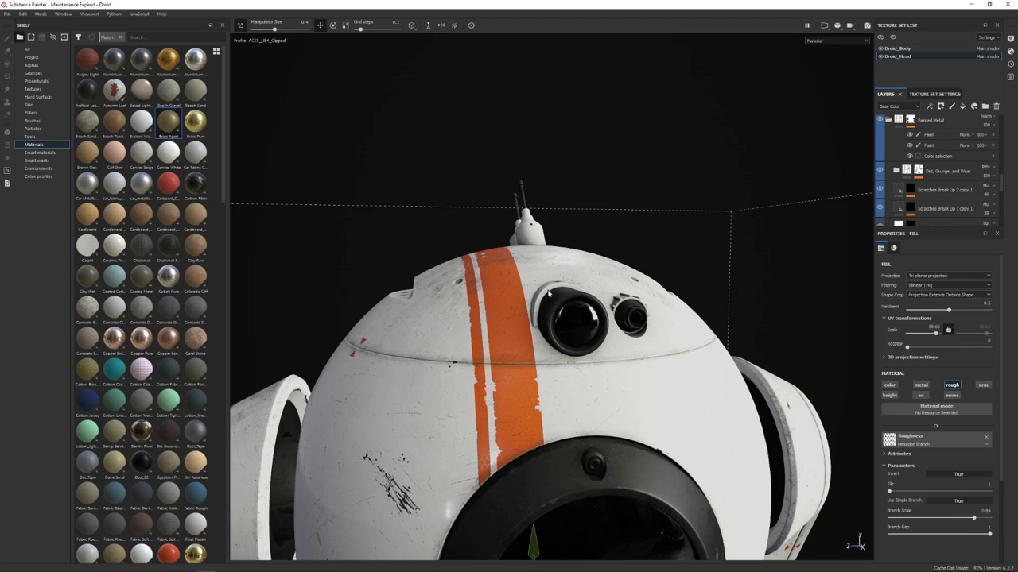
pyautogui.scroll(-3, 608, 297)
pyautogui.moveTo(568, 316)
pyautogui.keyDown('alt'); pyautogui.mouseDown(button='middle')
pyautogui.moveTo(482, 181)
pyautogui.moveTo(370, 187)
pyautogui.mouseUp(button='middle'); pyautogui.keyUp('alt')
pyautogui.scroll(3, 443, 237)
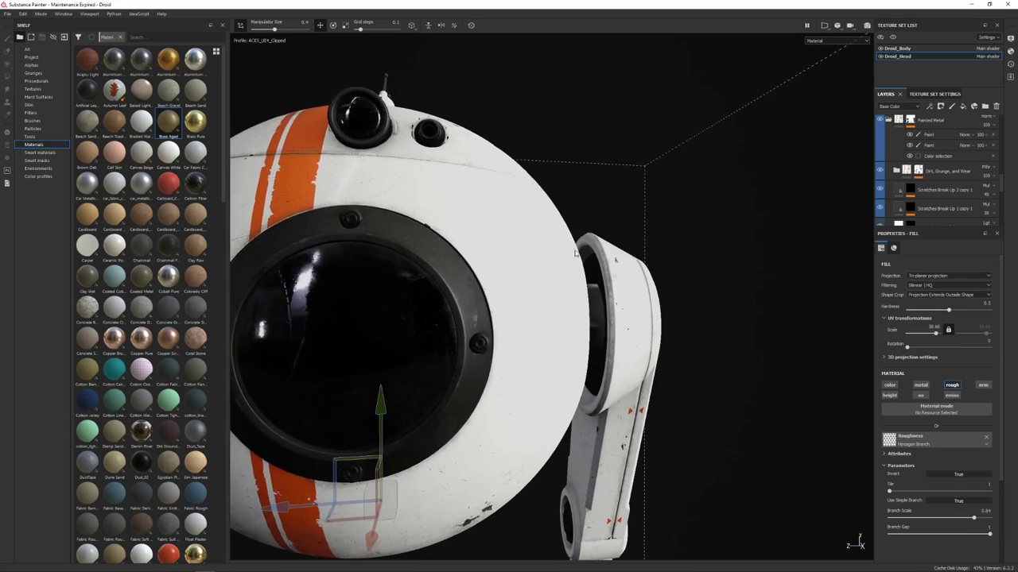
# Rotate the environment lighting and examine the reflections on the body side and the small lenses
pyautogui.keyDown('shift'); pyautogui.moveTo(493, 267); pyautogui.dragTo(603, 268, button='right'); pyautogui.keyUp('shift')
pyautogui.keyDown('alt'); pyautogui.moveTo(603, 268); pyautogui.dragTo(551, 199); pyautogui.keyUp('alt')
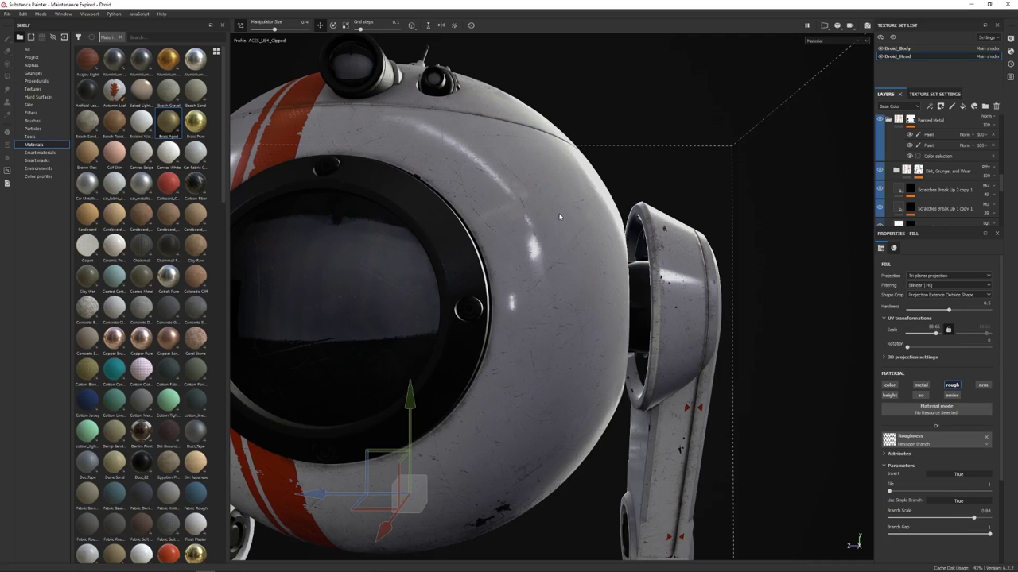
pyautogui.keyDown('alt'); pyautogui.moveTo(555, 213); pyautogui.dragTo(509, 164); pyautogui.keyUp('alt')
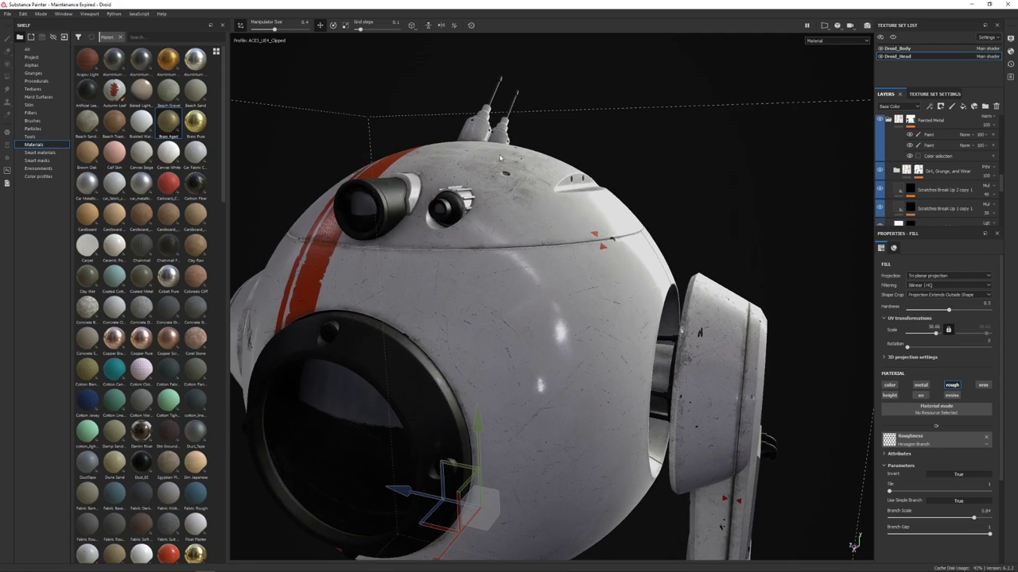
pyautogui.keyDown('alt'); pyautogui.moveTo(426, 173); pyautogui.dragTo(474, 229); pyautogui.keyUp('alt')
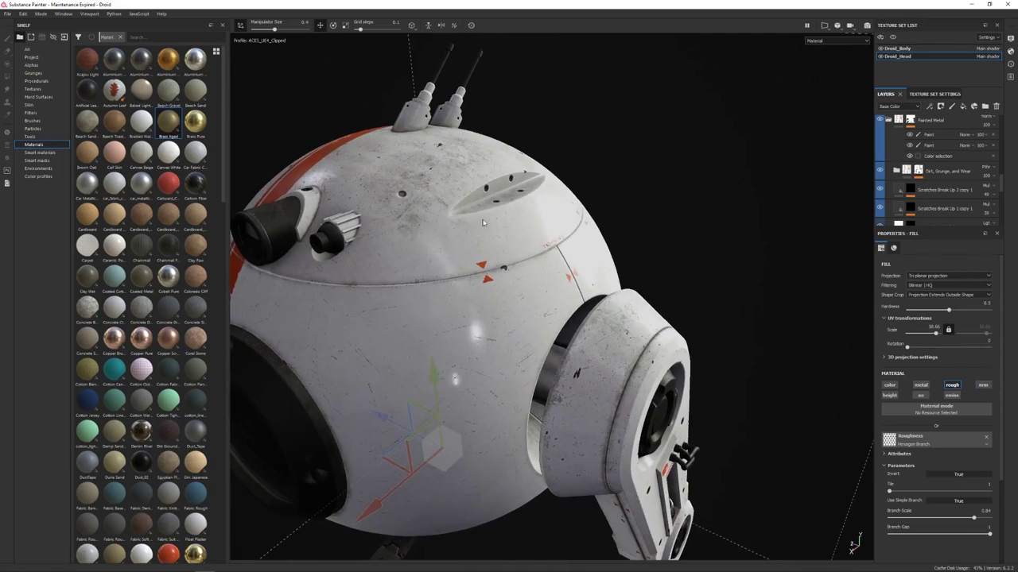
pyautogui.keyDown('alt'); pyautogui.moveTo(402, 255); pyautogui.dragTo(377, 209); pyautogui.keyUp('alt')
pyautogui.press('alt')
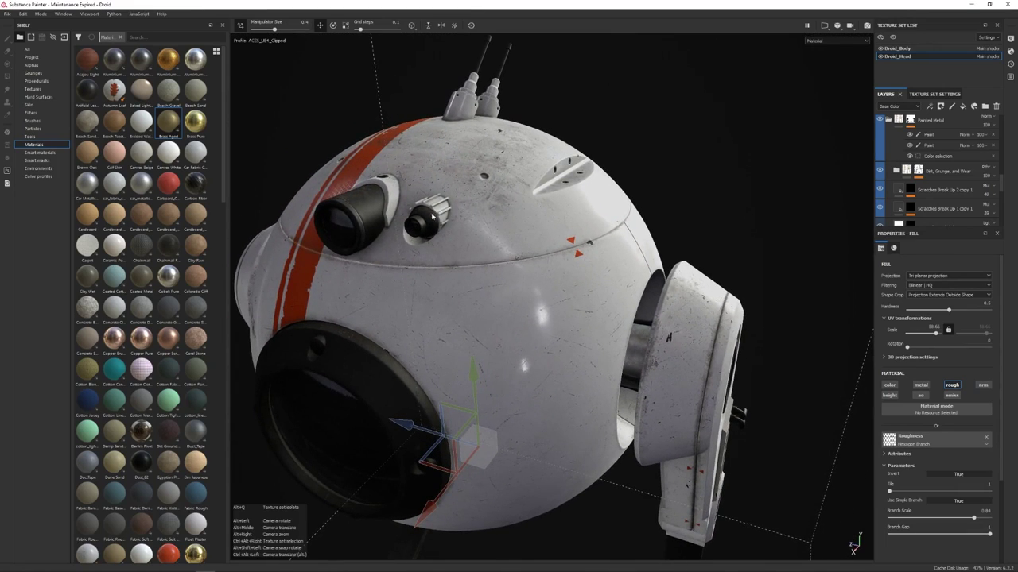
# Study the roughness variation in the white paint's highlights up close, and look through the Painted Metal layers
pyautogui.keyDown('alt'); pyautogui.moveTo(525, 342); pyautogui.dragTo(475, 281); pyautogui.keyUp('alt')
pyautogui.keyDown('alt'); pyautogui.moveTo(475, 280); pyautogui.dragTo(545, 341, button='right'); pyautogui.keyUp('alt')
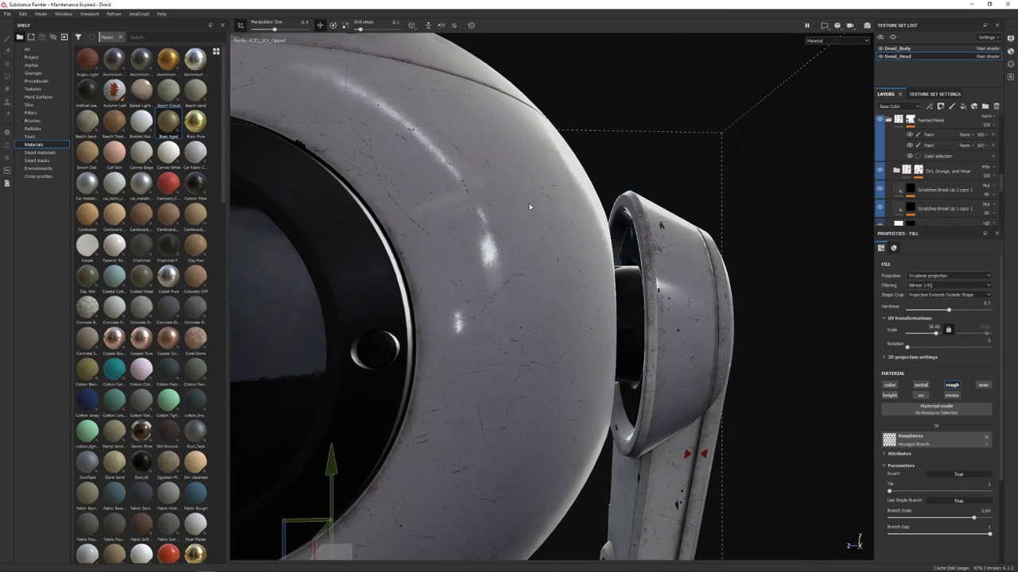
pyautogui.keyDown('alt'); pyautogui.moveTo(524, 276); pyautogui.dragTo(501, 270); pyautogui.keyUp('alt')
pyautogui.scroll(-3, 519, 221)
pyautogui.keyDown('alt'); pyautogui.moveTo(628, 238); pyautogui.dragTo(945, 156); pyautogui.keyUp('alt')
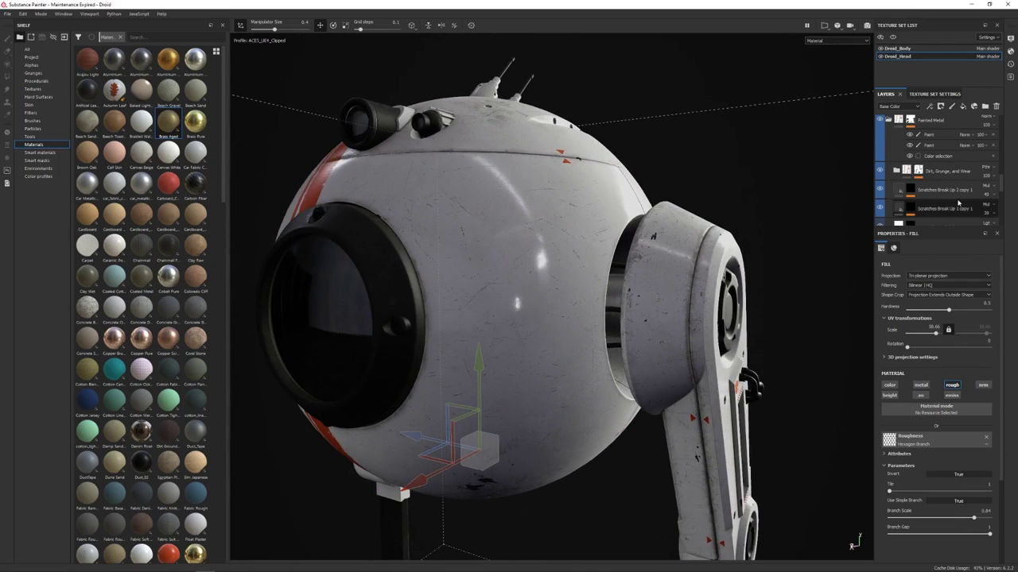
pyautogui.scroll(-2, 952, 204)
pyautogui.scroll(3, 952, 204)
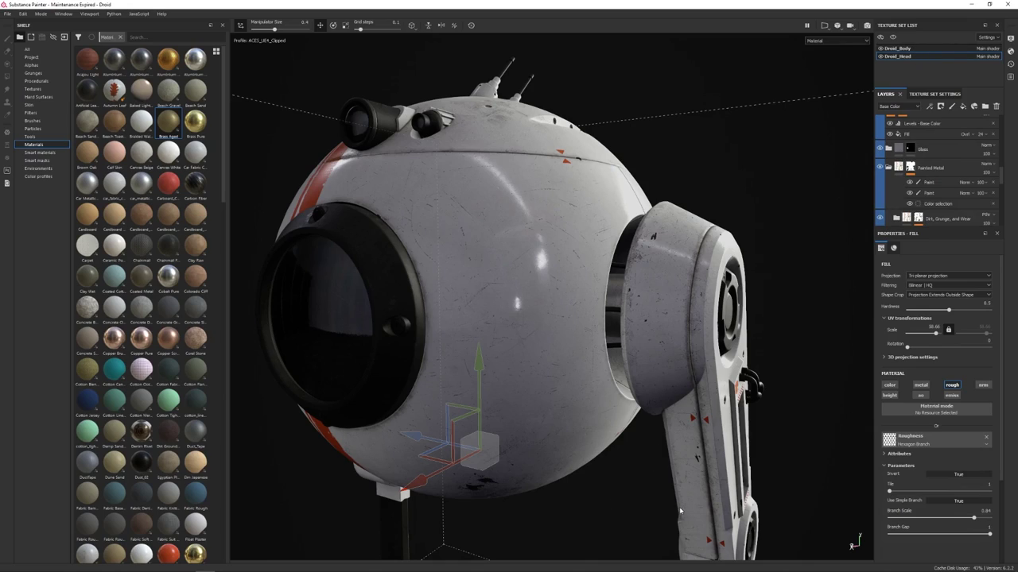
# Activate the Droid_Body texture set, view the whole droid and rotate the environment lighting
pyautogui.keyDown('ctrl'); pyautogui.keyDown('alt'); pyautogui.rightClick(709, 515); pyautogui.keyUp('alt'); pyautogui.keyUp('ctrl')
pyautogui.keyDown('alt'); pyautogui.moveTo(630, 383); pyautogui.dragTo(652, 437, button='right'); pyautogui.keyUp('alt')
pyautogui.keyDown('alt'); pyautogui.moveTo(652, 438); pyautogui.dragTo(740, 452); pyautogui.keyUp('alt')
pyautogui.keyDown('alt'); pyautogui.moveTo(740, 452); pyautogui.dragTo(726, 352, button='middle'); pyautogui.keyUp('alt')
pyautogui.keyDown('alt'); pyautogui.moveTo(726, 352); pyautogui.dragTo(702, 340); pyautogui.keyUp('alt')
pyautogui.moveTo(702, 339)
pyautogui.keyDown('shift'); pyautogui.mouseDown(button='right')
pyautogui.moveTo(736, 341)
pyautogui.moveTo(711, 348)
pyautogui.mouseUp(button='right'); pyautogui.keyUp('shift')
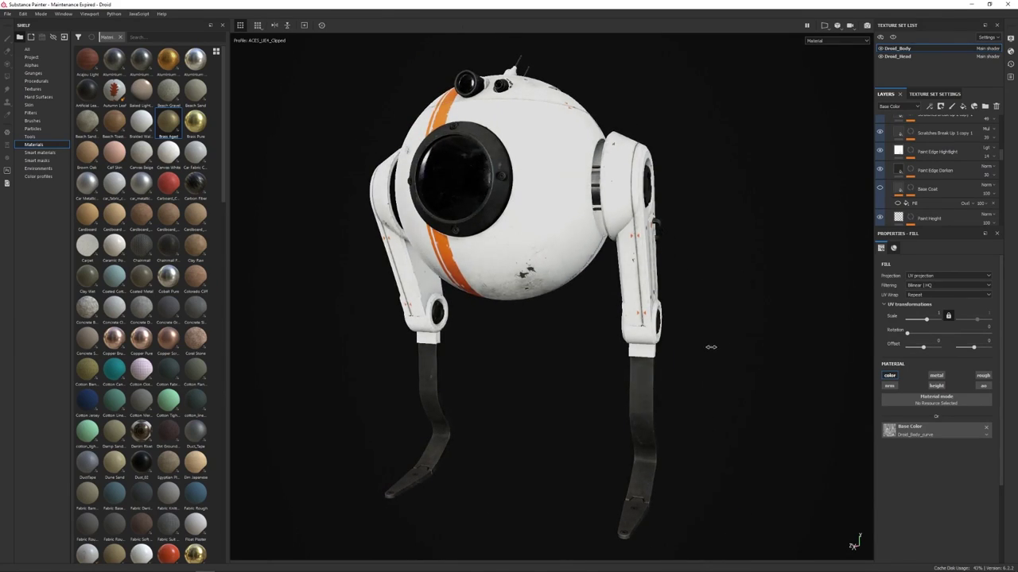
pyautogui.keyDown('shift'); pyautogui.moveTo(530, 356); pyautogui.dragTo(532, 372, button='right'); pyautogui.keyUp('shift')
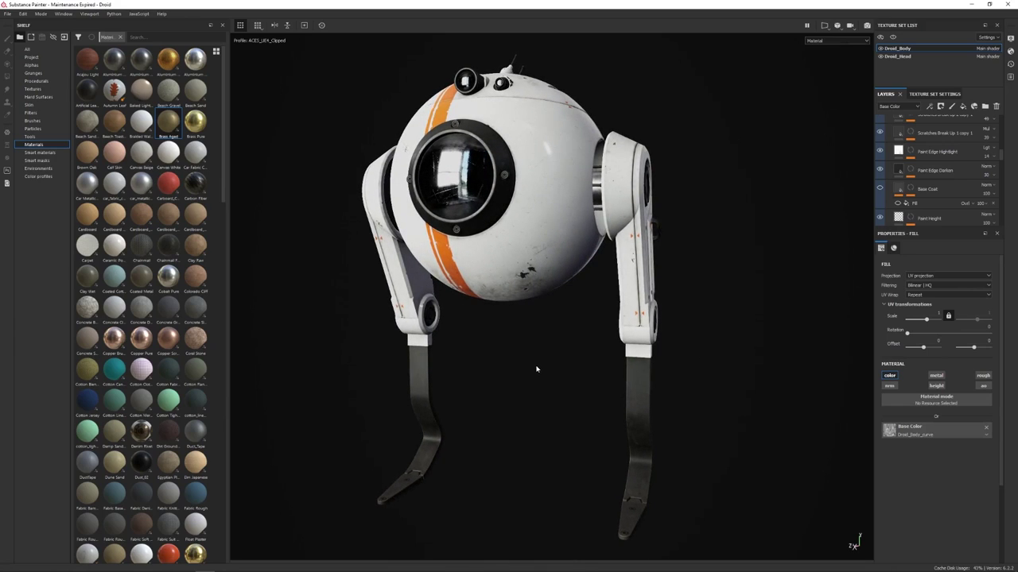
# Examine the dark metal legs and feet up close from both sides under changed environment lighting
pyautogui.keyDown('alt'); pyautogui.moveTo(543, 367); pyautogui.dragTo(526, 344, button='middle'); pyautogui.keyUp('alt')
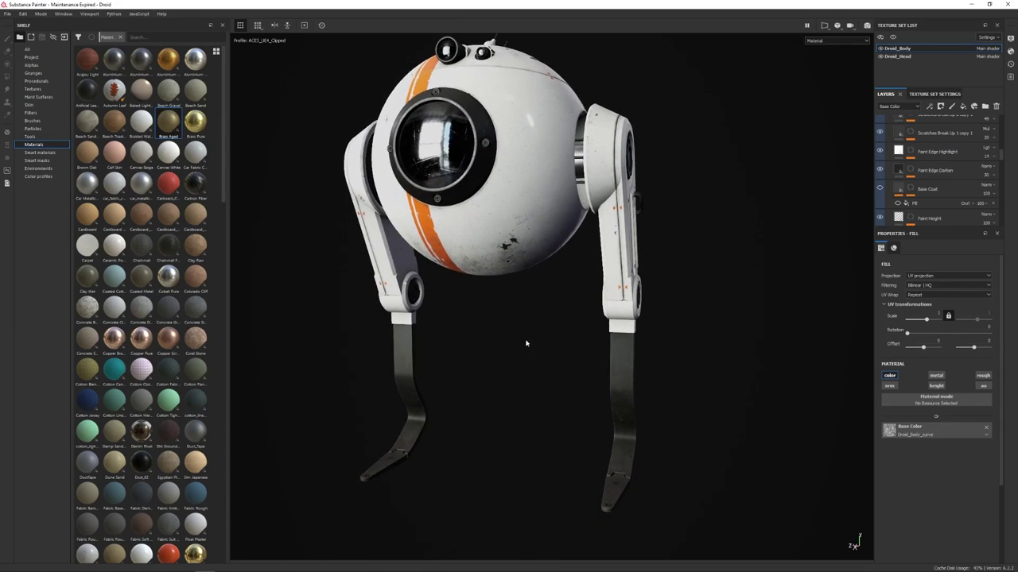
pyautogui.keyDown('alt'); pyautogui.moveTo(528, 351); pyautogui.dragTo(523, 351); pyautogui.keyUp('alt')
pyautogui.keyDown('shift'); pyautogui.moveTo(534, 365); pyautogui.dragTo(548, 368, button='right'); pyautogui.keyUp('shift')
pyautogui.keyDown('alt'); pyautogui.moveTo(548, 368); pyautogui.dragTo(534, 315); pyautogui.keyUp('alt')
pyautogui.scroll(1, 531, 326)
pyautogui.moveTo(521, 342)
pyautogui.keyDown('alt'); pyautogui.mouseDown(button='middle')
pyautogui.moveTo(519, 366)
pyautogui.moveTo(534, 341)
pyautogui.mouseUp(button='middle'); pyautogui.keyUp('alt')
pyautogui.keyDown('alt'); pyautogui.moveTo(549, 358); pyautogui.dragTo(652, 327, button='right'); pyautogui.keyUp('alt')
pyautogui.keyDown('alt'); pyautogui.moveTo(573, 294); pyautogui.dragTo(550, 288, button='middle'); pyautogui.keyUp('alt')
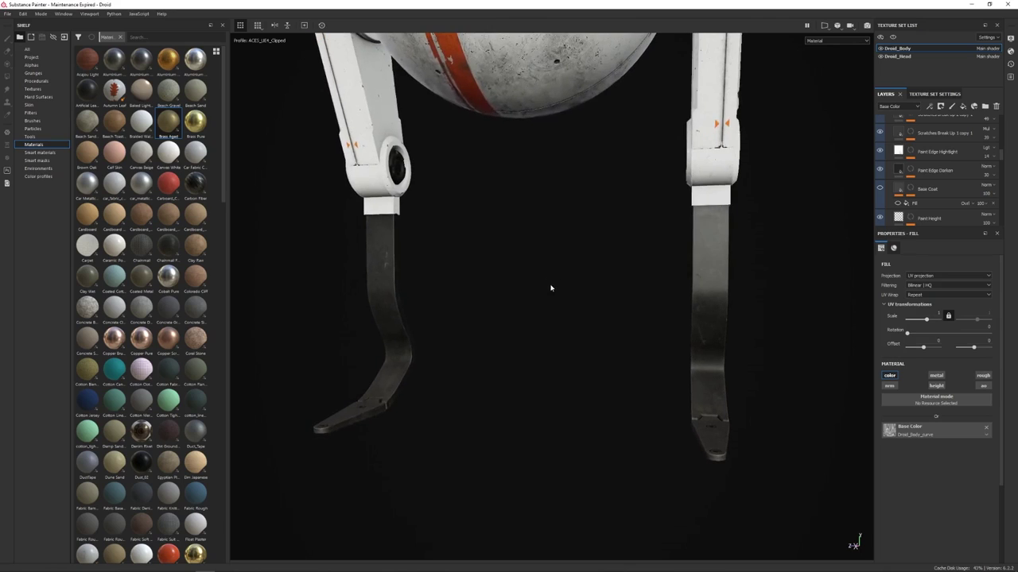
pyautogui.keyDown('alt'); pyautogui.moveTo(550, 288); pyautogui.dragTo(528, 333); pyautogui.keyUp('alt')
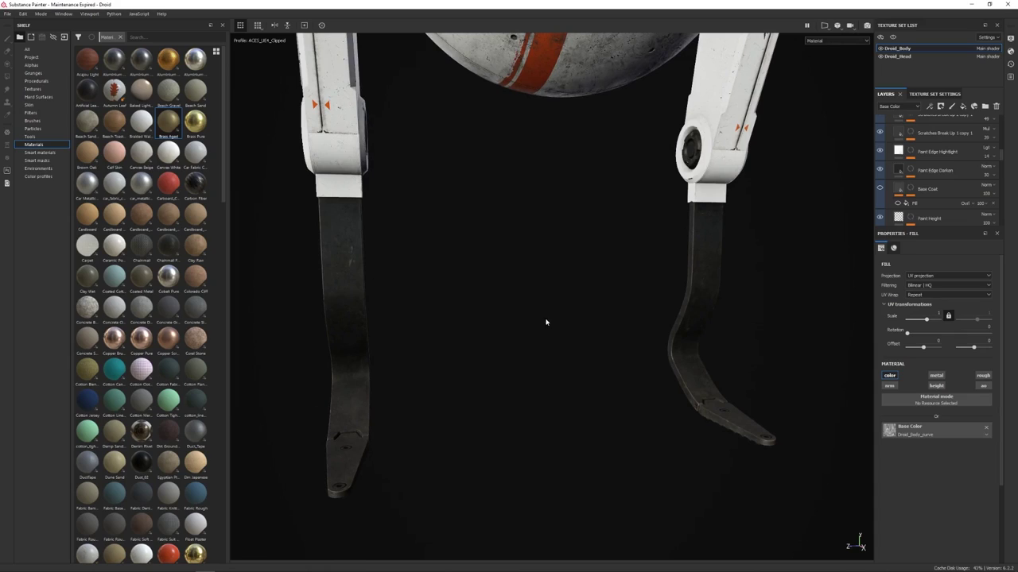
pyautogui.keyDown('alt'); pyautogui.moveTo(550, 324); pyautogui.dragTo(520, 313); pyautogui.keyUp('alt')
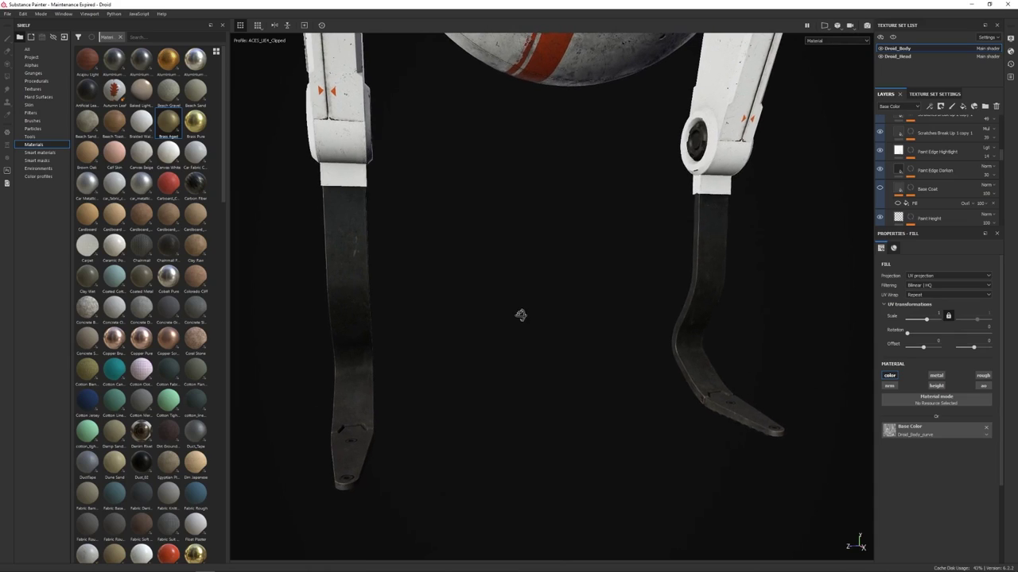
# Look through the Droid_Body layer stack and expand the Grunge folder to examine its layers
pyautogui.scroll(-2, 942, 176)
pyautogui.scroll(4, 942, 176)
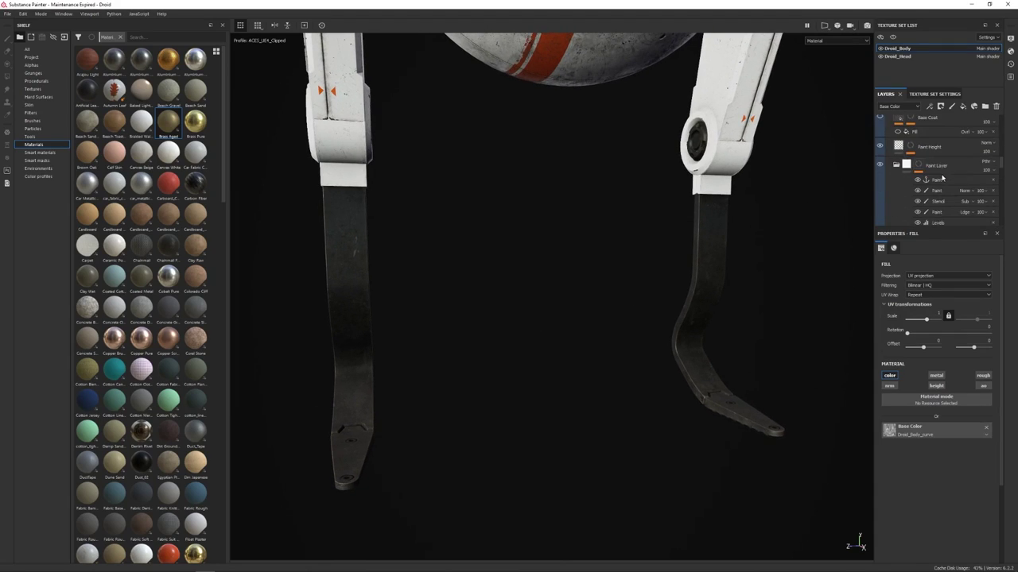
pyautogui.scroll(3, 944, 175)
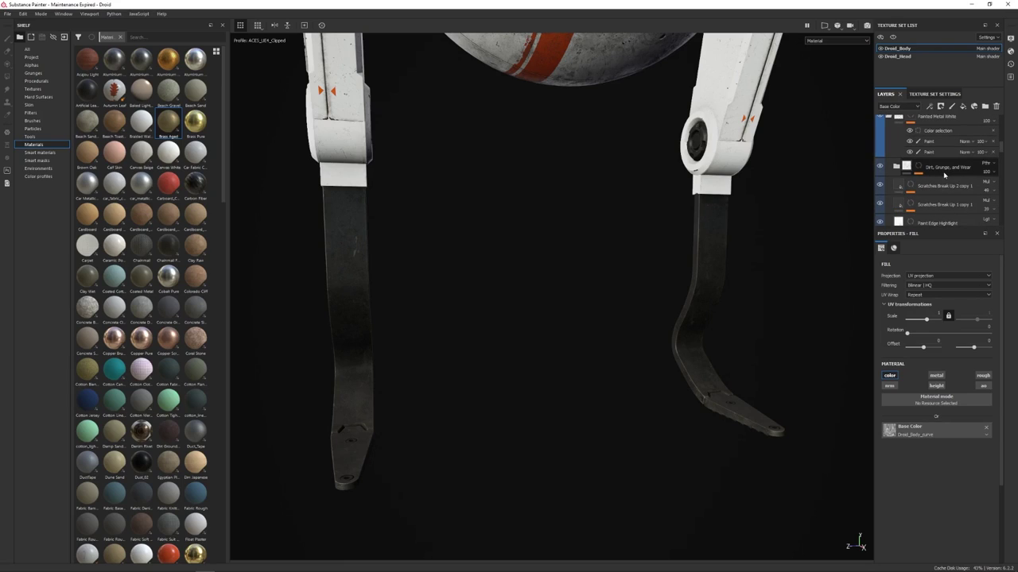
pyautogui.scroll(-2, 942, 193)
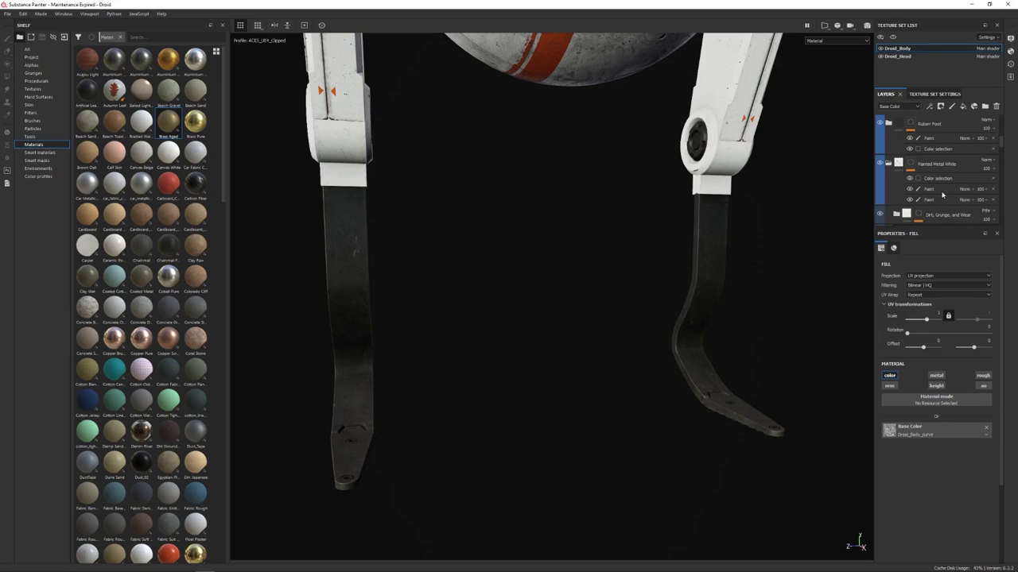
pyautogui.scroll(-5, 906, 175)
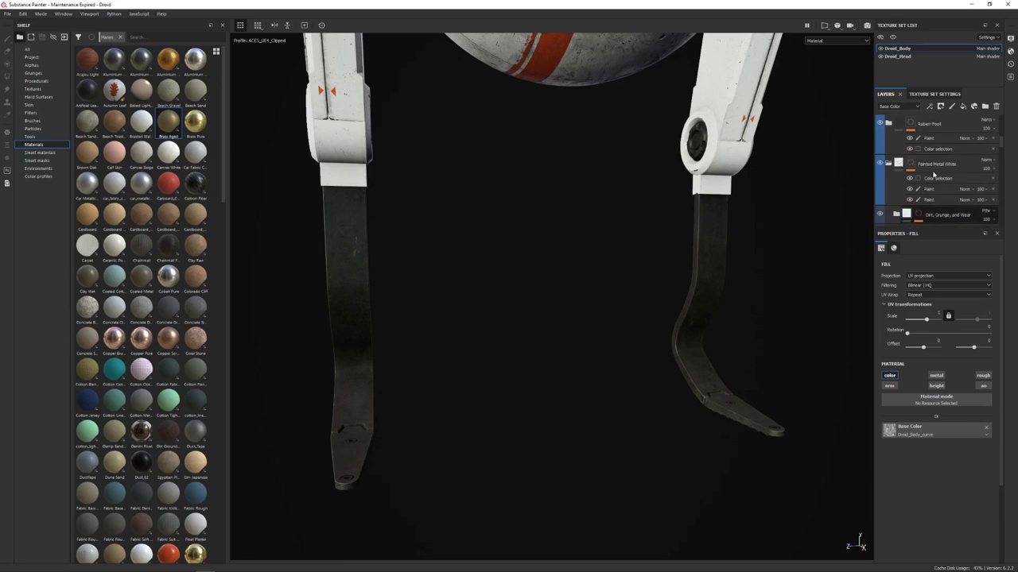
pyautogui.click(888, 181)
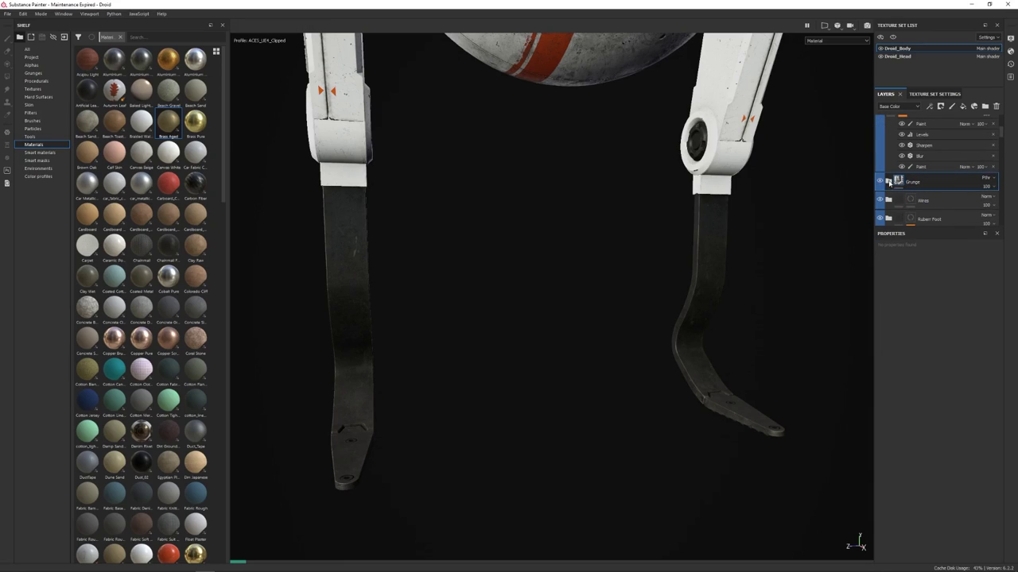
pyautogui.scroll(-1, 928, 179)
pyautogui.scroll(-2, 936, 159)
pyautogui.scroll(-5, 937, 160)
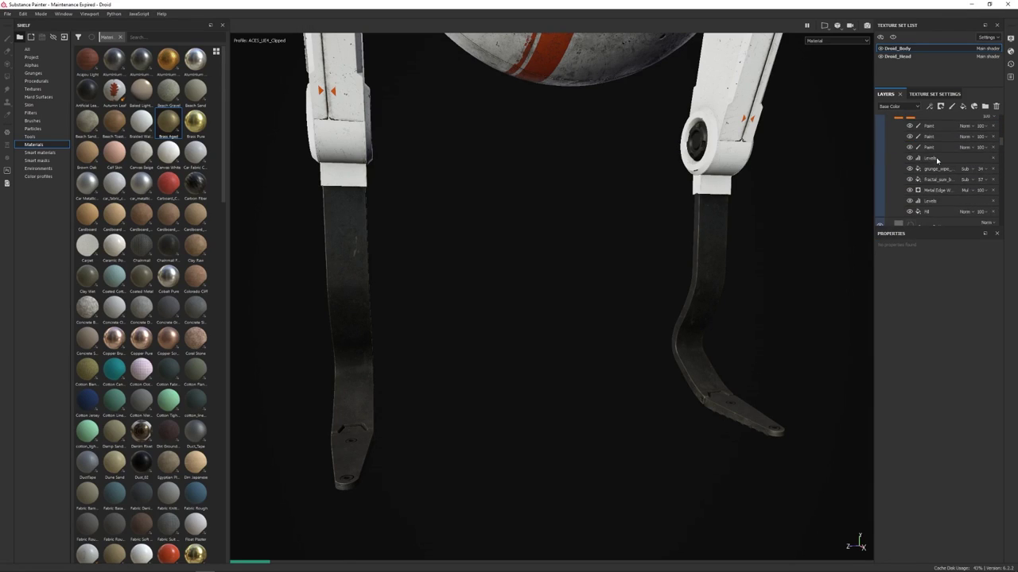
# Inspect the Grunge Bottom layer's mask effects and show the Position generator's settings
pyautogui.click(952, 133)
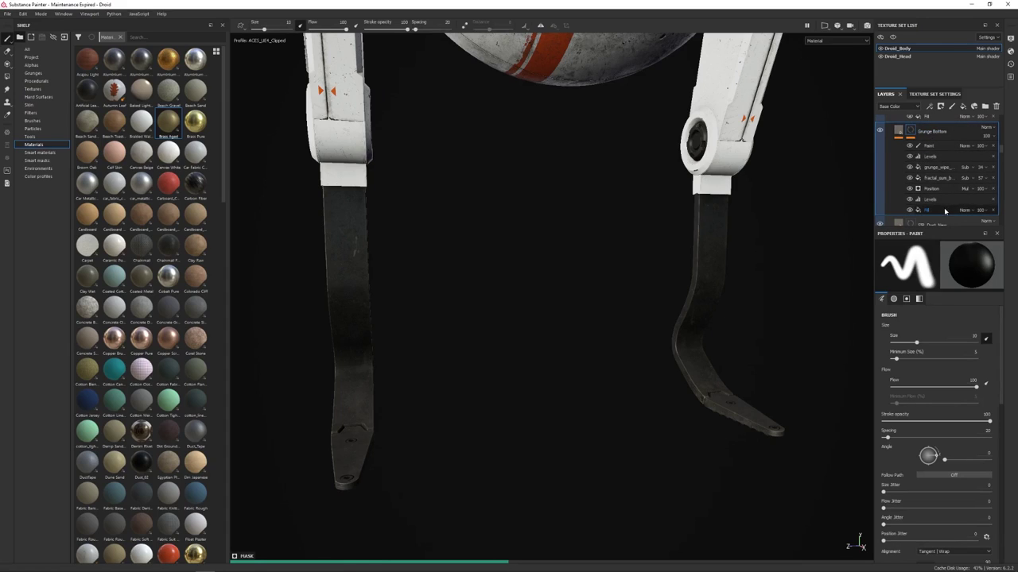
pyautogui.doubleClick(929, 132)
pyautogui.click(954, 135)
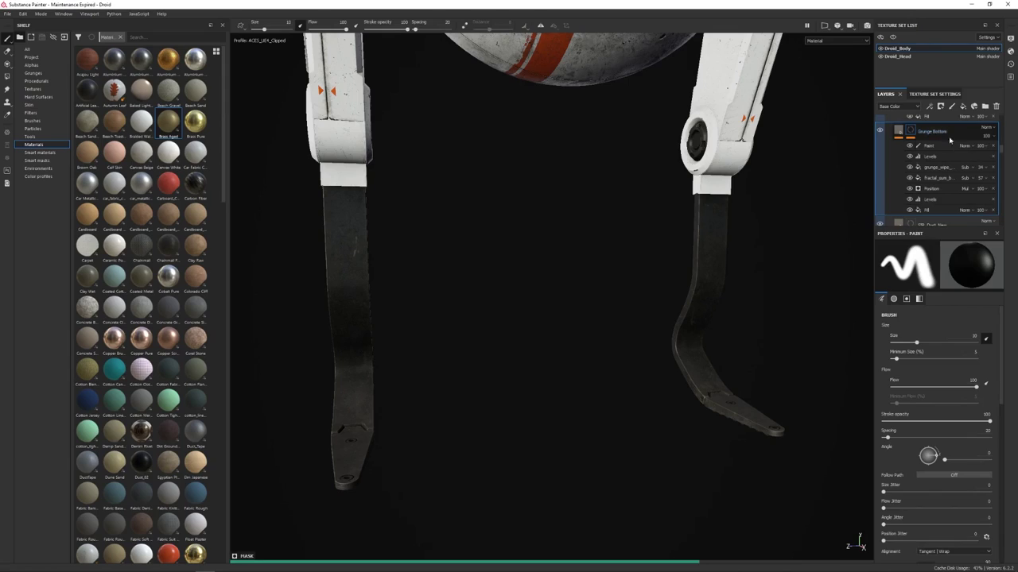
pyautogui.click(936, 192)
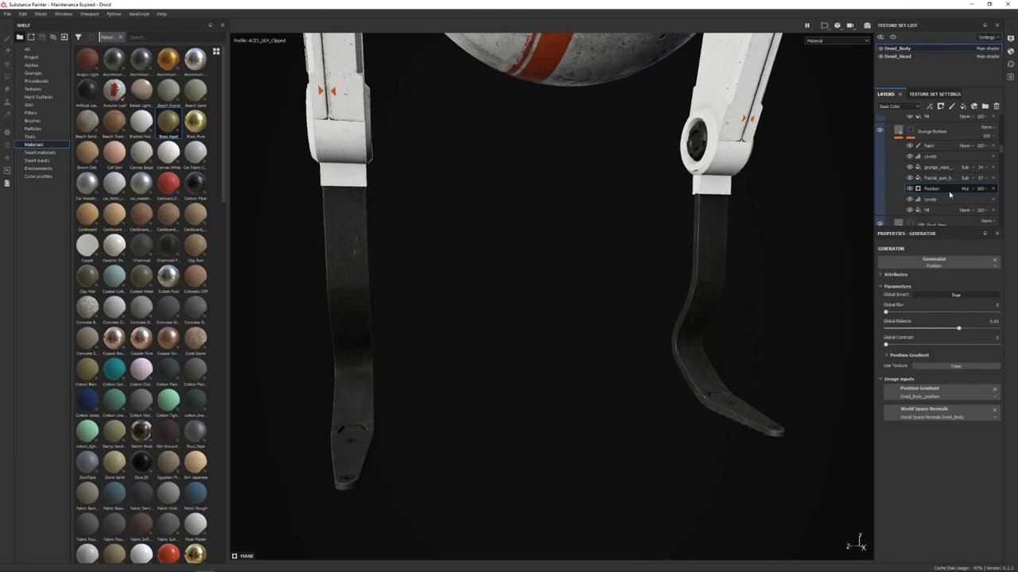
# Isolate the Grunge Bottom mask in the viewport and examine it on the lower legs
pyautogui.keyDown('alt'); pyautogui.moveTo(604, 316); pyautogui.dragTo(582, 302); pyautogui.keyUp('alt')
pyautogui.keyDown('shift'); pyautogui.moveTo(572, 291); pyautogui.dragTo(620, 291, button='right'); pyautogui.keyUp('shift')
pyautogui.keyDown('alt'); pyautogui.click(912, 131); pyautogui.keyUp('alt')
pyautogui.keyDown('alt'); pyautogui.moveTo(571, 277); pyautogui.dragTo(575, 291, button='middle'); pyautogui.keyUp('alt')
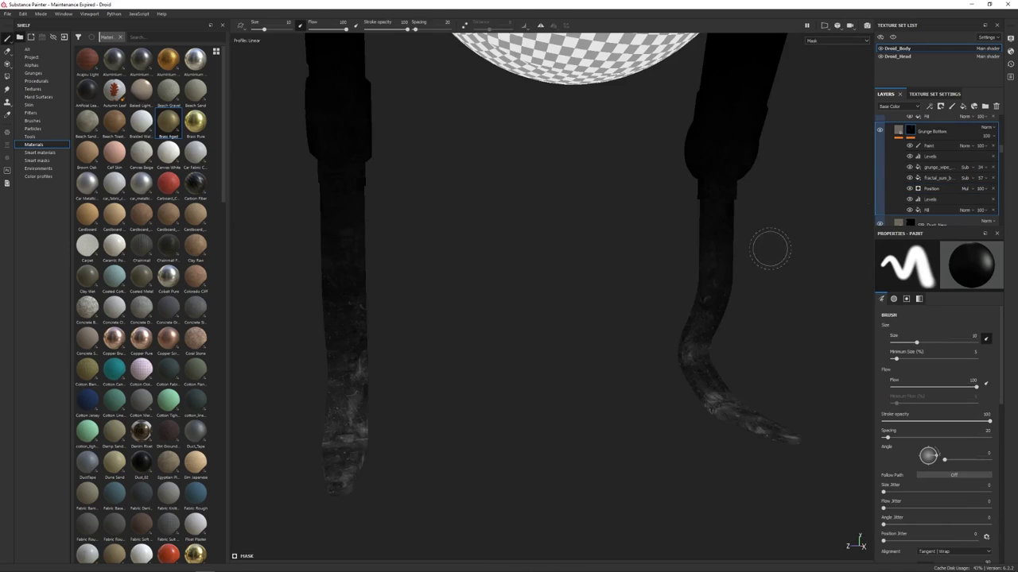
pyautogui.keyDown('alt'); pyautogui.moveTo(557, 272); pyautogui.dragTo(526, 295); pyautogui.keyUp('alt')
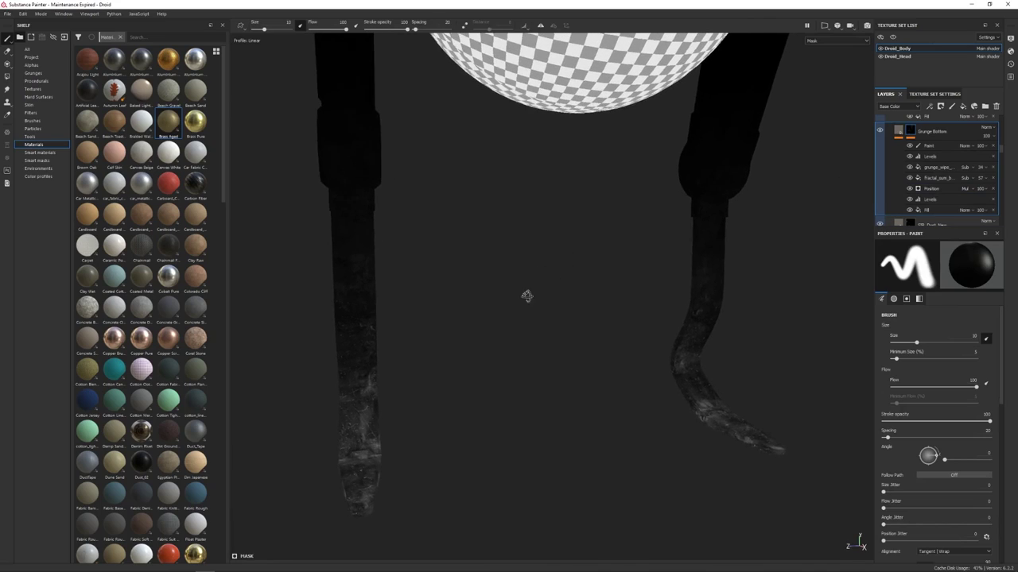
# Expand the Position generator's Position Gradient settings and study the mask's fade along the legs and feet
pyautogui.click(932, 189)
pyautogui.click(900, 356)
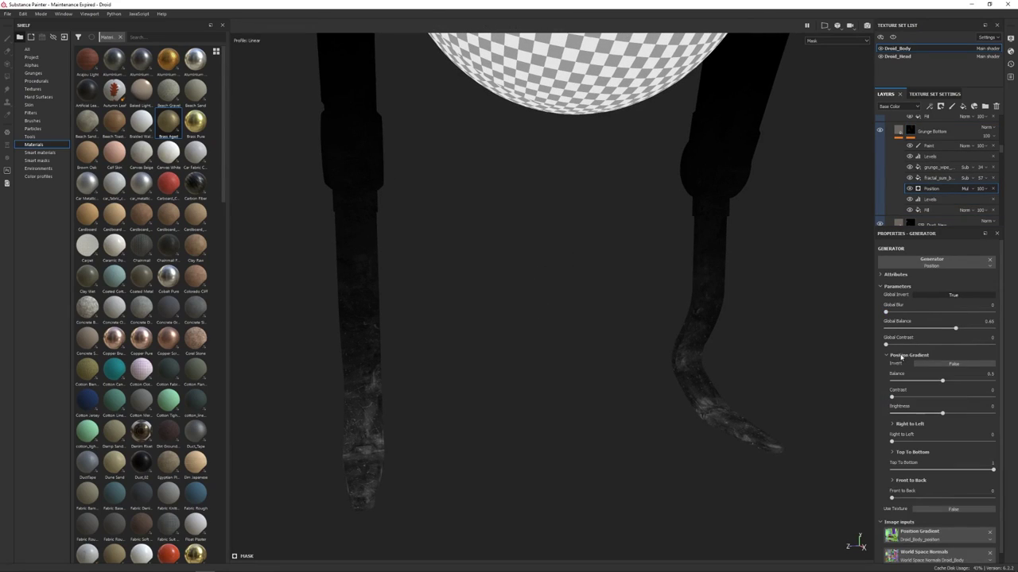
pyautogui.keyDown('alt'); pyautogui.moveTo(700, 294); pyautogui.dragTo(668, 301); pyautogui.keyUp('alt')
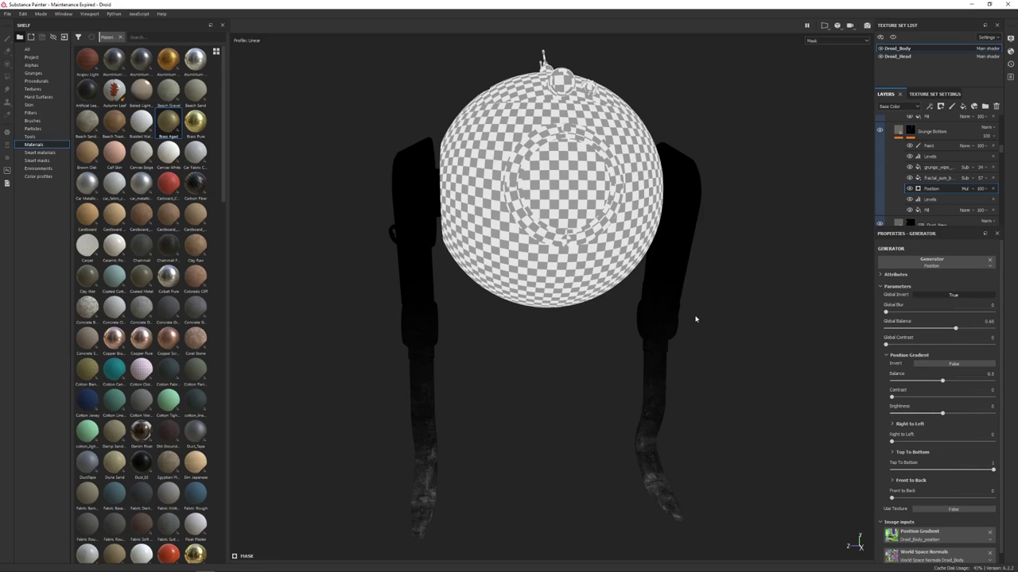
pyautogui.keyDown('alt'); pyautogui.moveTo(600, 383); pyautogui.dragTo(579, 357, button='middle'); pyautogui.keyUp('alt')
pyautogui.keyDown('alt'); pyautogui.moveTo(579, 357); pyautogui.dragTo(628, 366, button='right'); pyautogui.keyUp('alt')
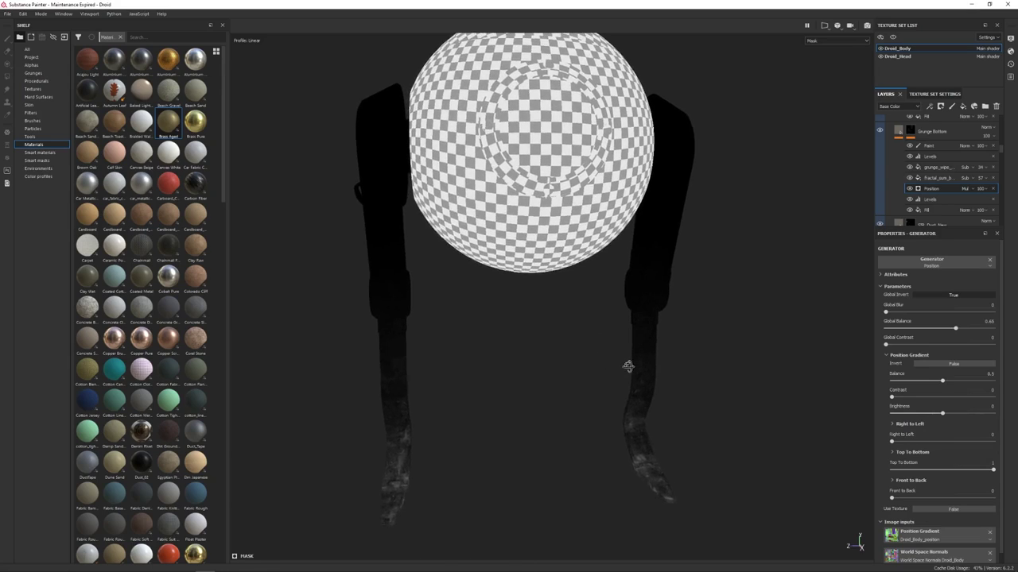
pyautogui.keyDown('alt'); pyautogui.moveTo(576, 379); pyautogui.dragTo(567, 366, button='middle'); pyautogui.keyUp('alt')
pyautogui.keyDown('alt'); pyautogui.moveTo(567, 366); pyautogui.dragTo(601, 377, button='right'); pyautogui.keyUp('alt')
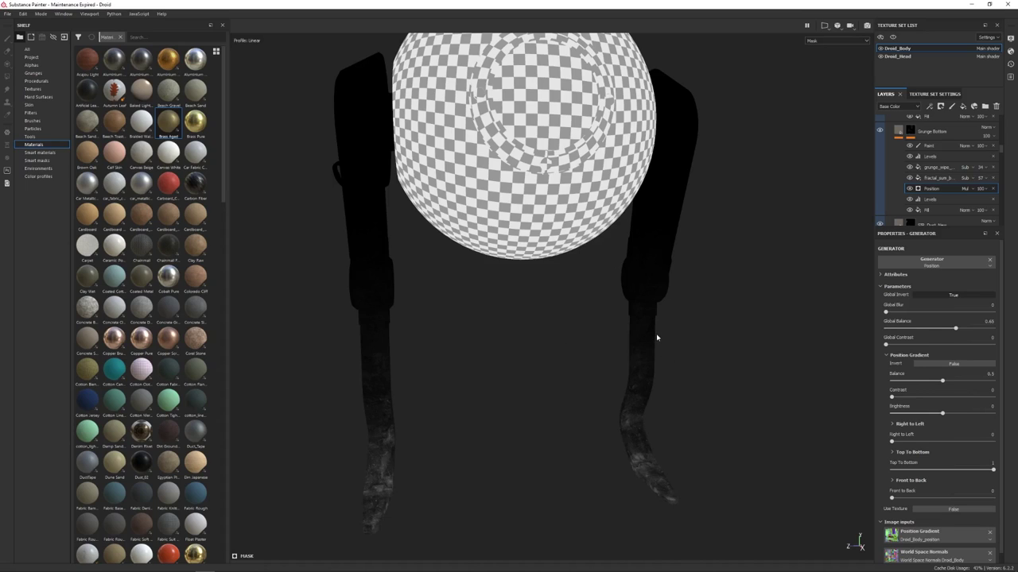
pyautogui.moveTo(594, 342)
pyautogui.keyDown('alt'); pyautogui.mouseDown()
pyautogui.moveTo(572, 329)
pyautogui.moveTo(586, 329)
pyautogui.moveTo(573, 345)
pyautogui.moveTo(578, 322)
pyautogui.moveTo(588, 323)
pyautogui.moveTo(581, 335)
pyautogui.mouseUp(); pyautogui.keyUp('alt')
pyautogui.keyDown('alt'); pyautogui.moveTo(581, 334); pyautogui.dragTo(676, 352, button='right'); pyautogui.keyUp('alt')
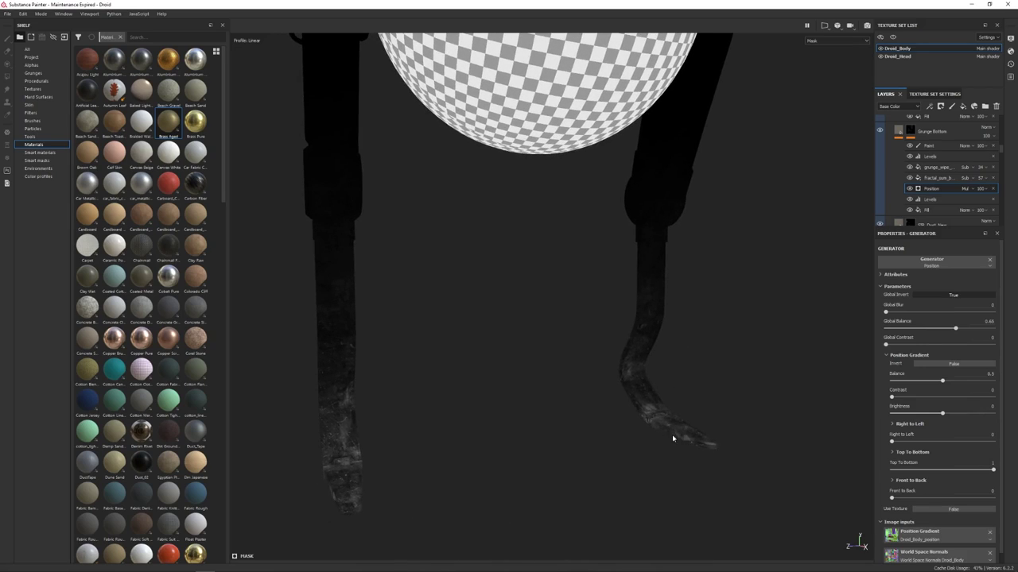
pyautogui.keyDown('alt'); pyautogui.moveTo(634, 279); pyautogui.dragTo(619, 304, button='middle'); pyautogui.keyUp('alt')
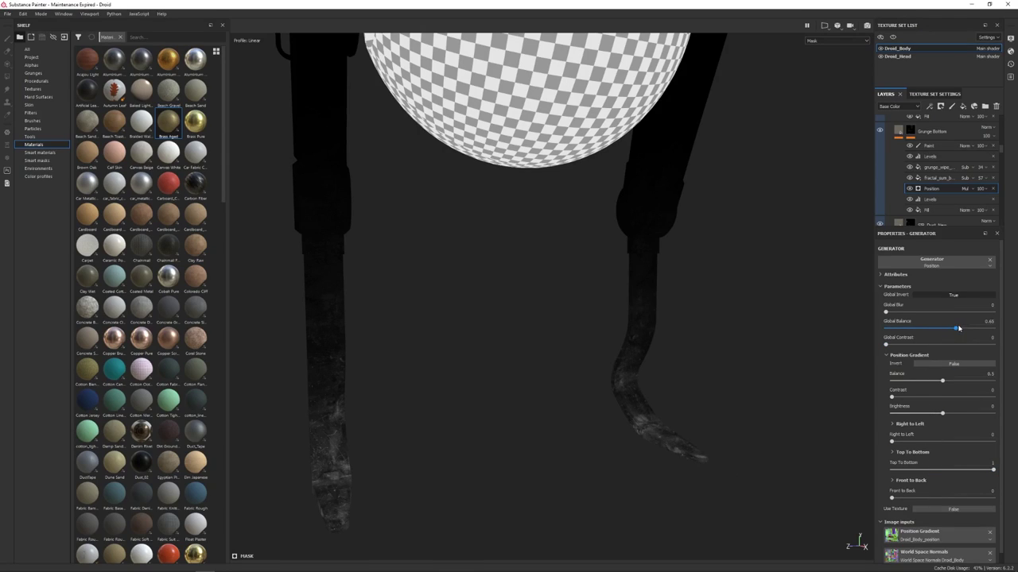
# Set the Position generator's Global Balance to 0.6 and its Position Gradient Balance to 0.63
pyautogui.moveTo(956, 328)
pyautogui.mouseDown()
pyautogui.moveTo(973, 328)
pyautogui.moveTo(938, 327)
pyautogui.moveTo(950, 327)
pyautogui.mouseUp()
pyautogui.scroll(-1, 939, 477)
pyautogui.scroll(1, 940, 477)
pyautogui.moveTo(943, 380); pyautogui.dragTo(957, 382)
pyautogui.keyDown('alt'); pyautogui.moveTo(604, 347); pyautogui.dragTo(538, 344, button='right'); pyautogui.keyUp('alt')
pyautogui.keyDown('alt'); pyautogui.moveTo(636, 287); pyautogui.dragTo(630, 378, button='middle'); pyautogui.keyUp('alt')
pyautogui.keyDown('alt'); pyautogui.moveTo(626, 387); pyautogui.dragTo(663, 383); pyautogui.keyUp('alt')
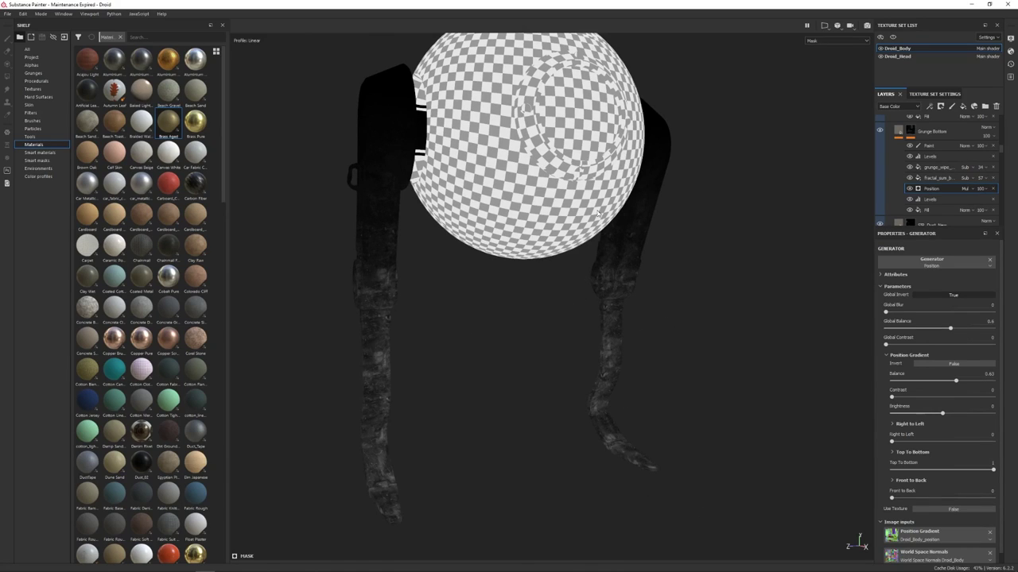
# Compare the droid's full material with the isolated Grunge Bottom mask on the legs
pyautogui.keyDown('alt'); pyautogui.moveTo(735, 348); pyautogui.dragTo(688, 383); pyautogui.keyUp('alt')
pyautogui.press('m')
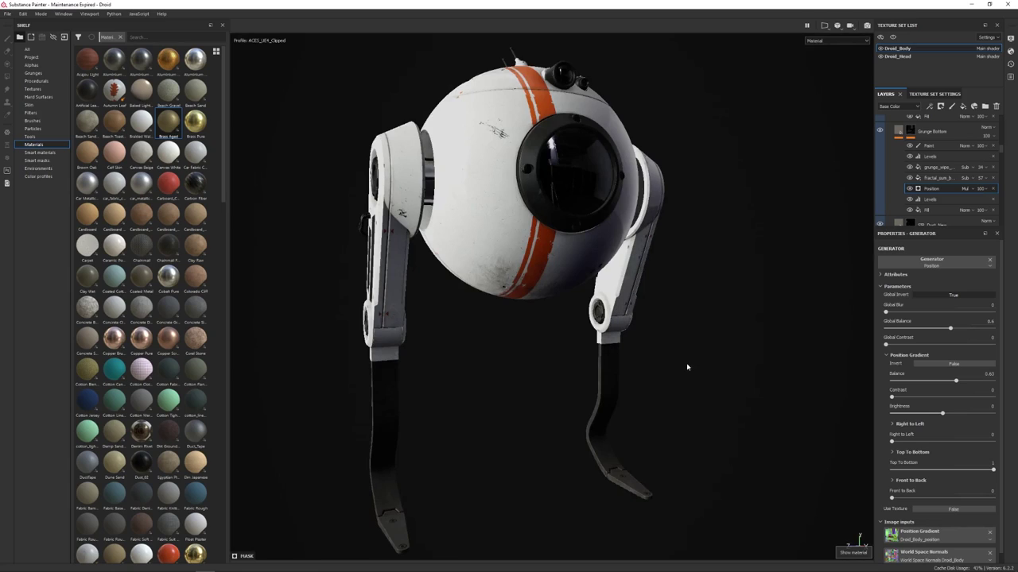
pyautogui.scroll(1, 626, 345)
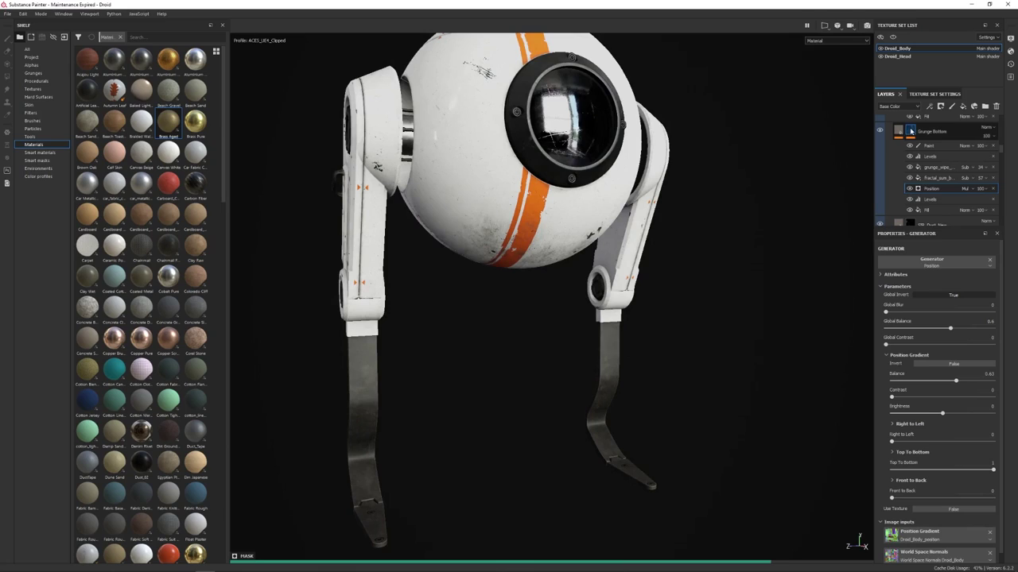
pyautogui.keyDown('alt'); pyautogui.click(909, 131); pyautogui.keyUp('alt')
pyautogui.moveTo(763, 300)
pyautogui.keyDown('alt'); pyautogui.mouseDown()
pyautogui.moveTo(692, 325)
pyautogui.moveTo(672, 318)
pyautogui.mouseUp(); pyautogui.keyUp('alt')
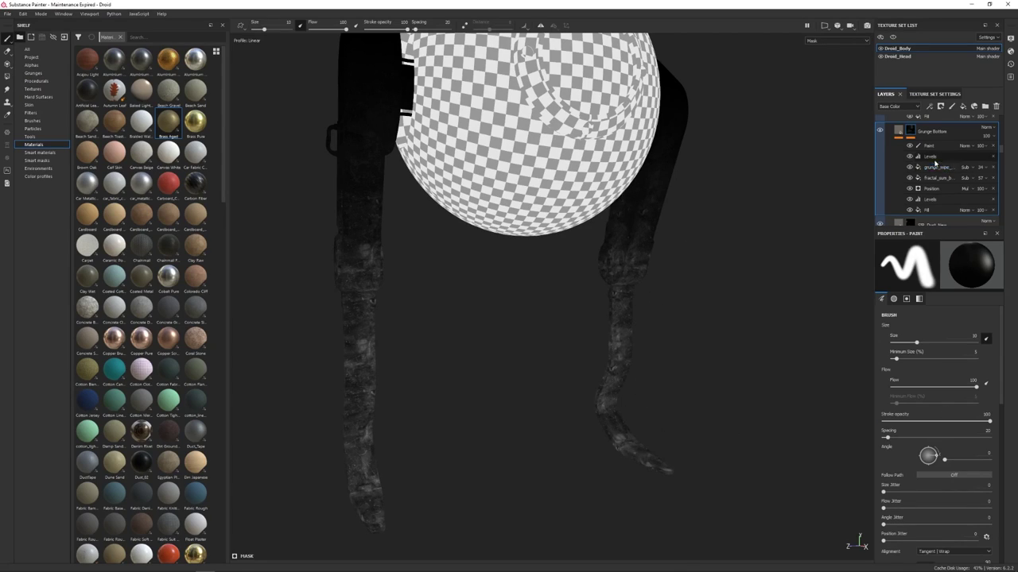
# Set the Position generator's Position Gradient Balance to 0.46 and check the mask on the feet
pyautogui.click(932, 188)
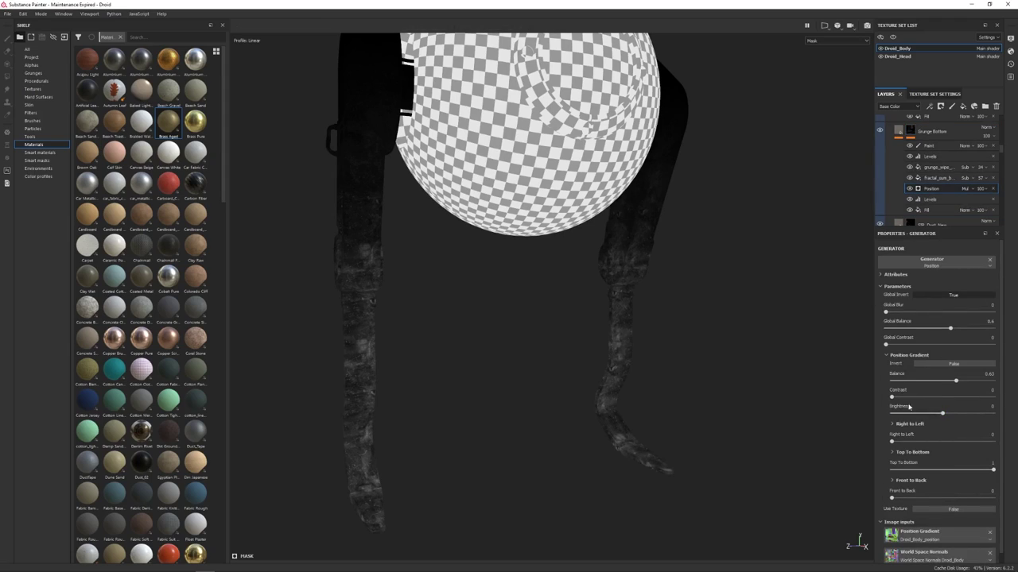
pyautogui.moveTo(955, 380); pyautogui.dragTo(938, 383)
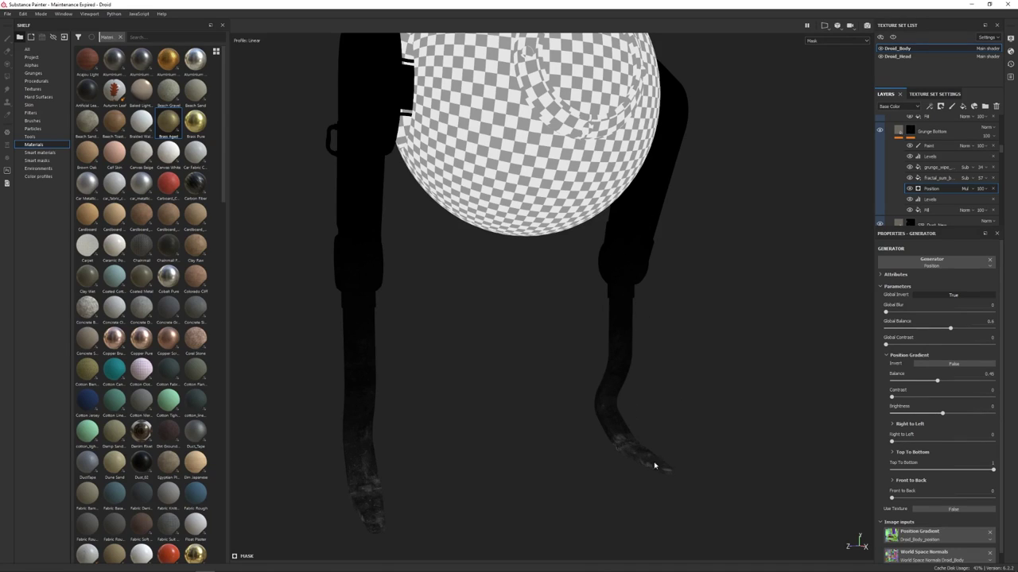
pyautogui.scroll(-3, 656, 293)
pyautogui.keyDown('alt'); pyautogui.moveTo(657, 293); pyautogui.dragTo(615, 355, button='middle'); pyautogui.keyUp('alt')
pyautogui.scroll(1, 616, 355)
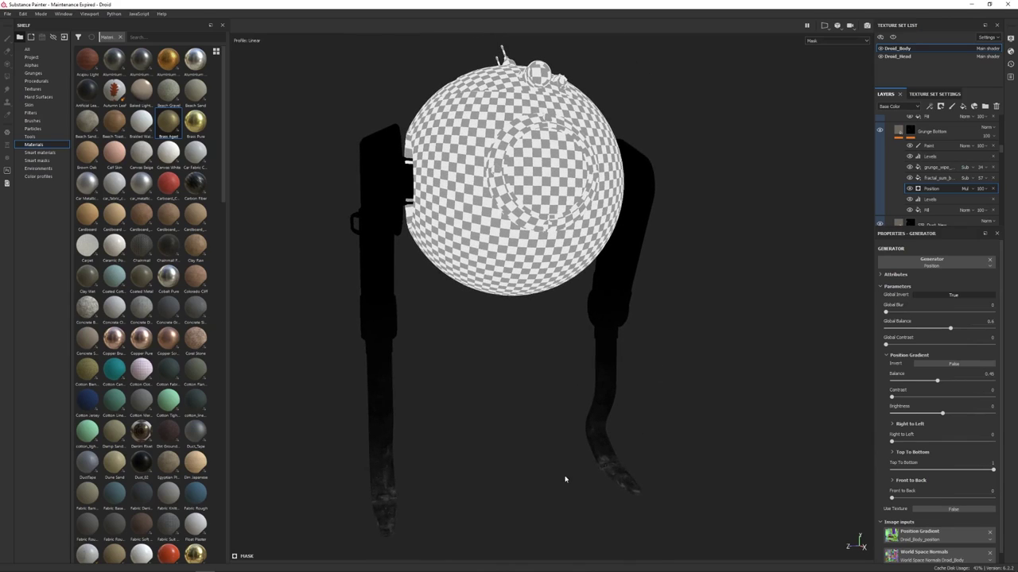
pyautogui.keyDown('alt'); pyautogui.moveTo(636, 448); pyautogui.dragTo(652, 441); pyautogui.keyUp('alt')
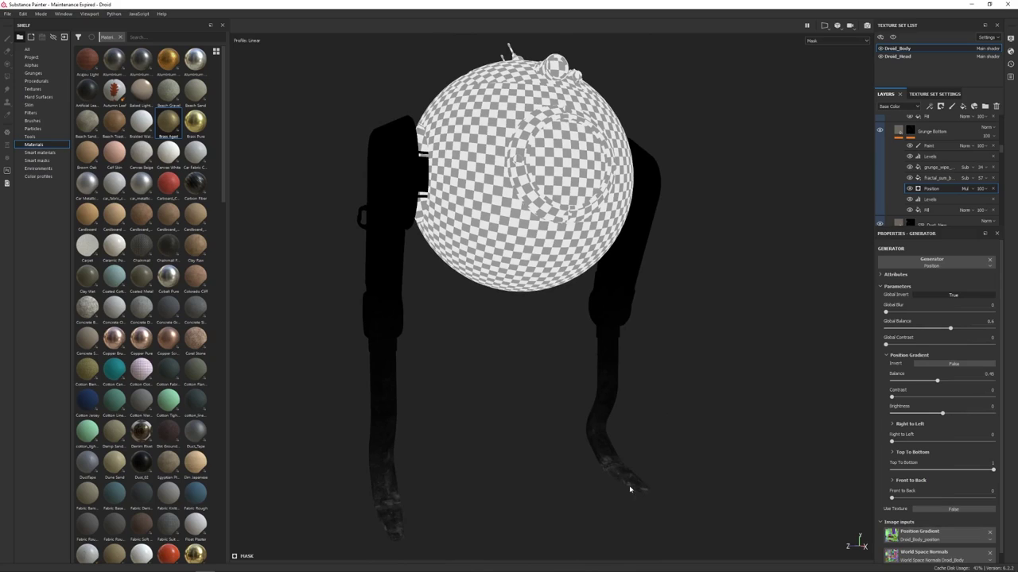
pyautogui.keyDown('alt'); pyautogui.moveTo(778, 372); pyautogui.dragTo(679, 357); pyautogui.keyUp('alt')
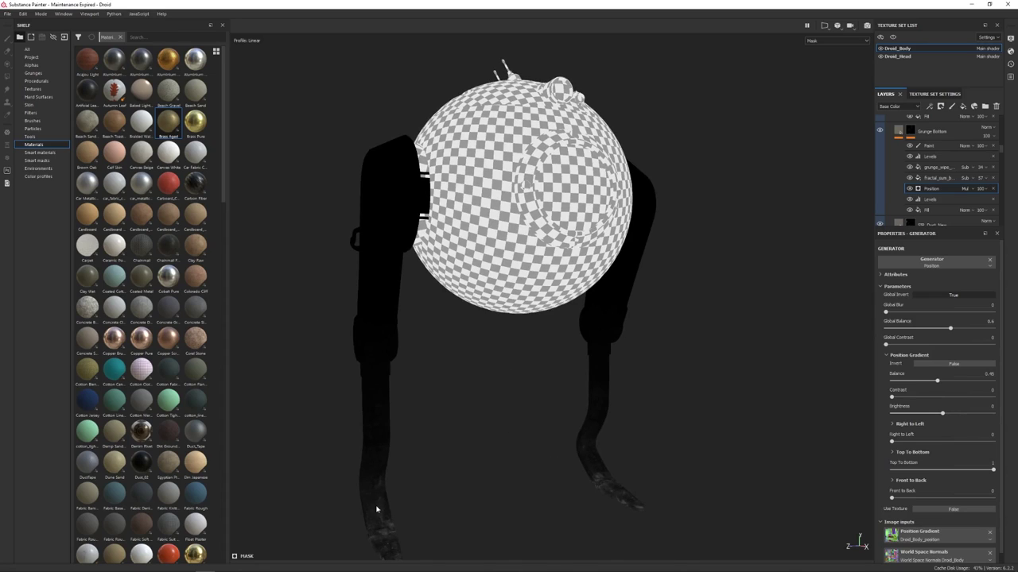
# Return to the full material display and look through the other dust and grunge layers in the Grunge folder
pyautogui.keyDown('alt'); pyautogui.moveTo(491, 253); pyautogui.dragTo(793, 229); pyautogui.keyUp('alt')
pyautogui.press('m')
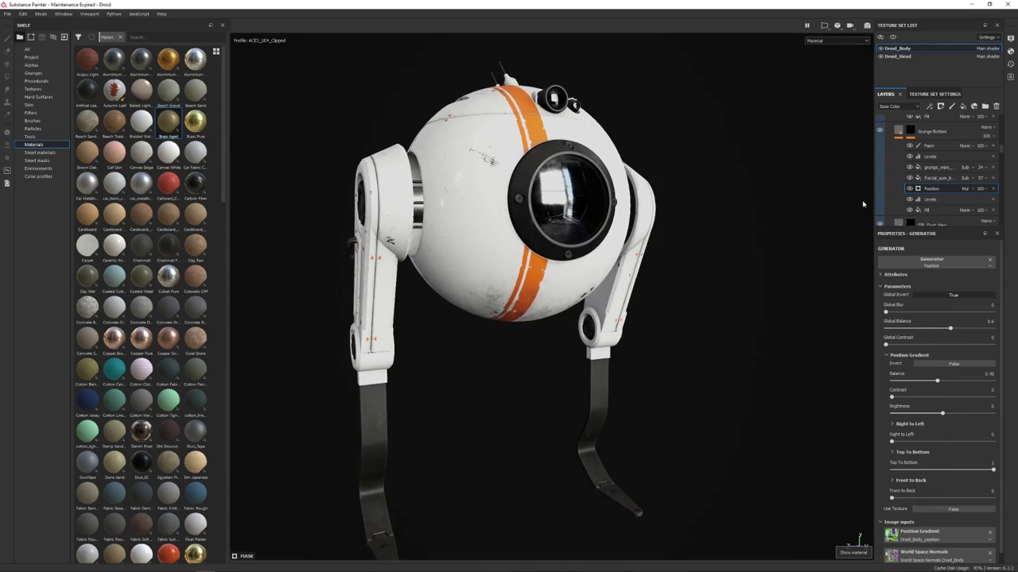
pyautogui.scroll(2, 946, 157)
pyautogui.scroll(5, 947, 159)
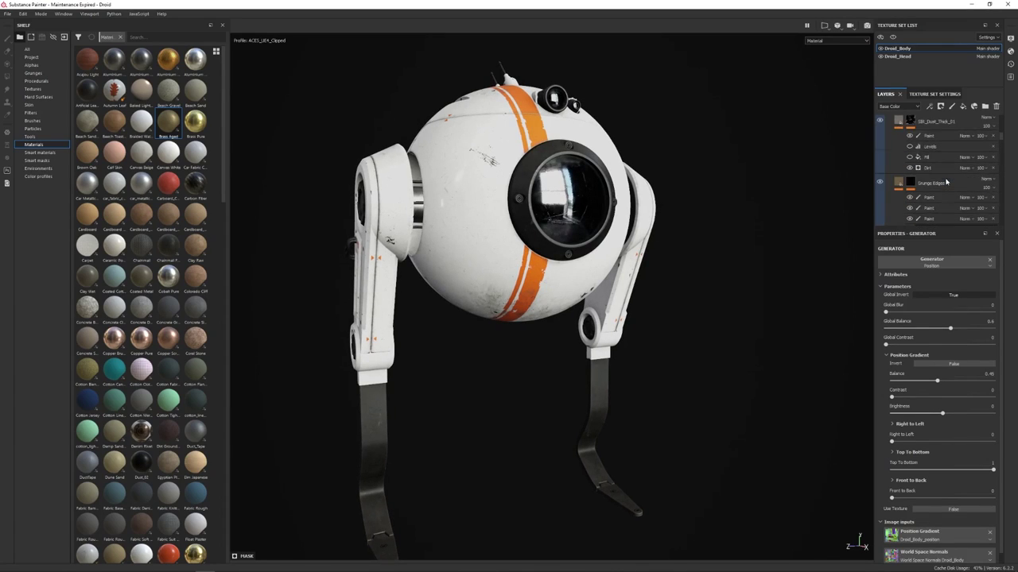
pyautogui.scroll(2, 947, 181)
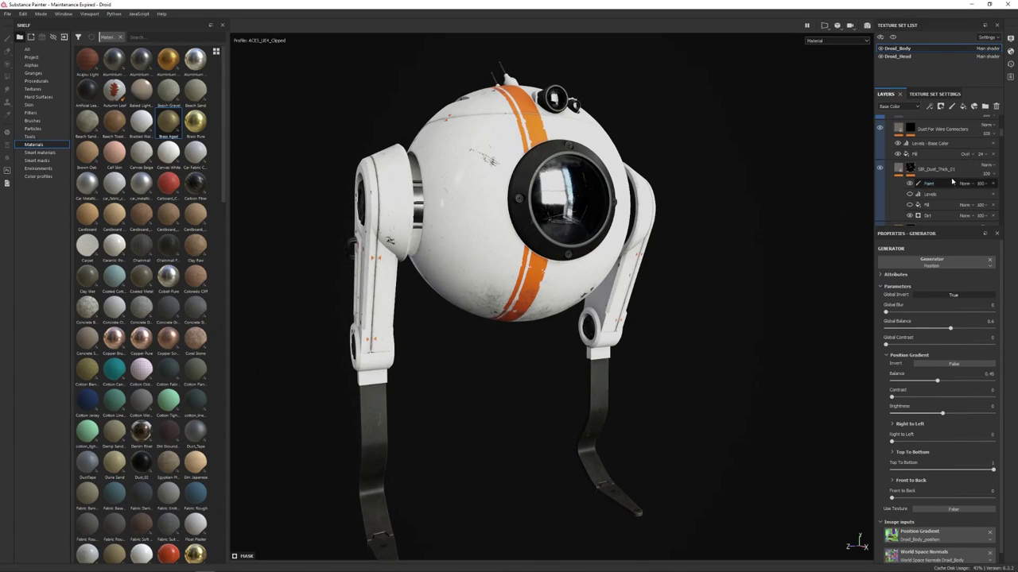
pyautogui.scroll(1, 956, 170)
pyautogui.scroll(4, 956, 170)
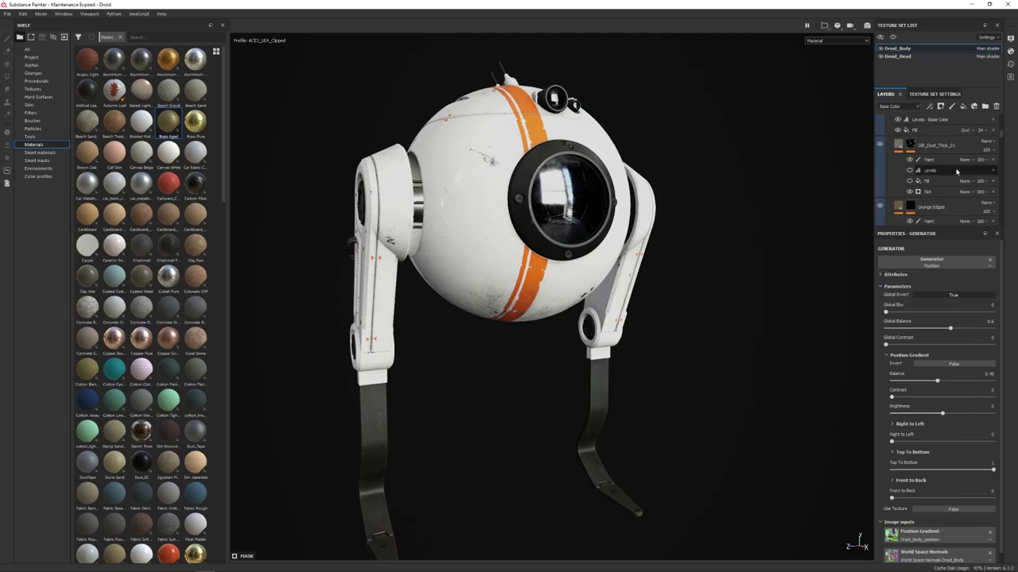
pyautogui.scroll(-3, 957, 170)
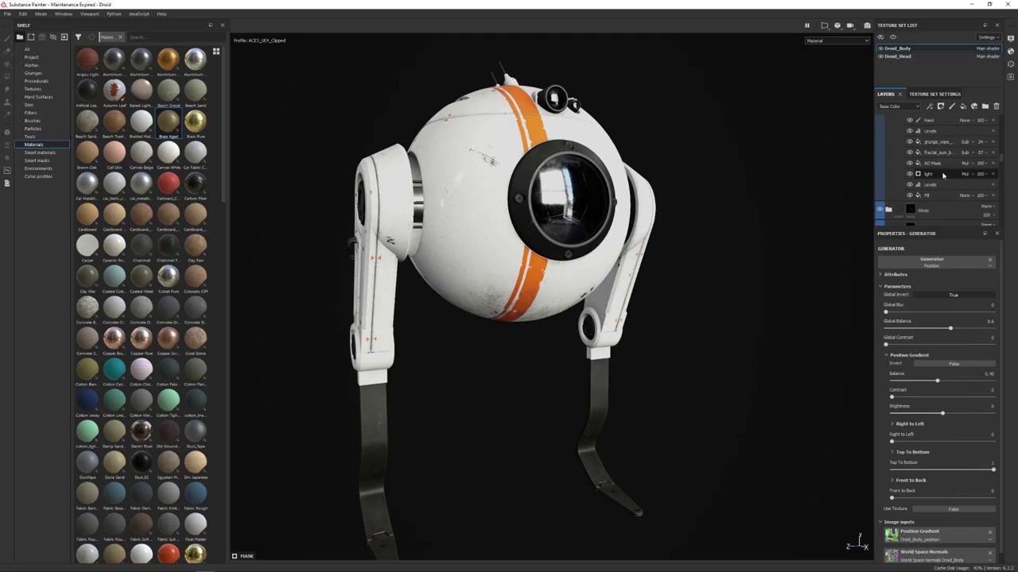
# Select the AO Mask fill in the SBR_Dust_New layer's mask and examine the droid's body from the side
pyautogui.click(946, 163)
pyautogui.keyDown('alt'); pyautogui.moveTo(733, 232); pyautogui.dragTo(689, 271); pyautogui.keyUp('alt')
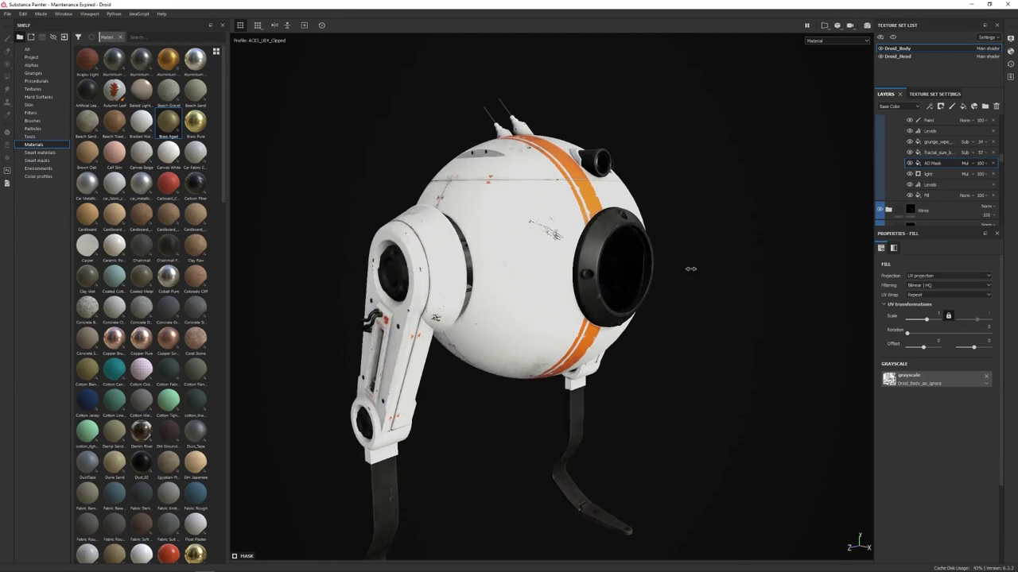
pyautogui.scroll(3, 928, 159)
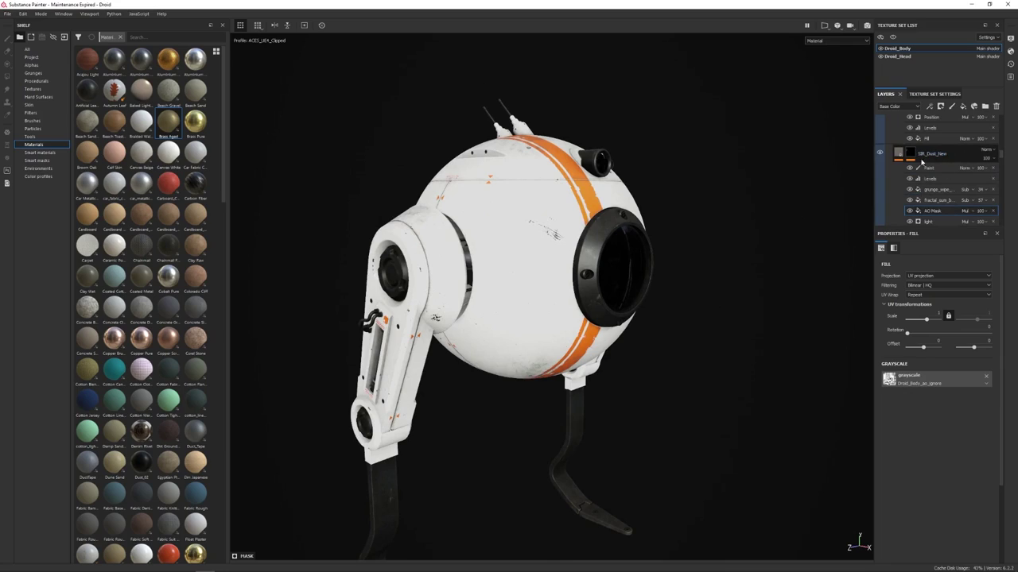
pyautogui.scroll(-2, 957, 160)
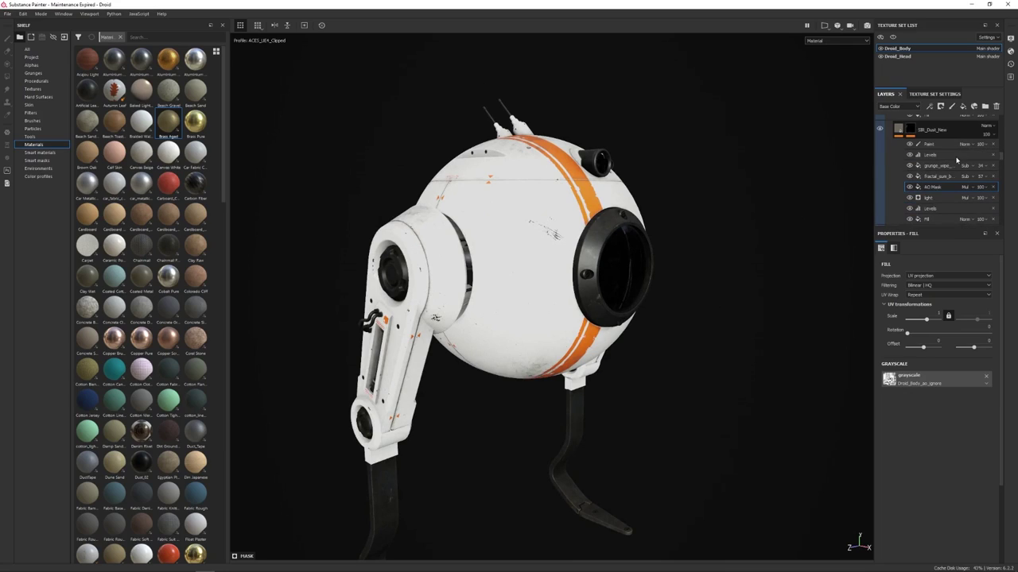
pyautogui.keyDown('alt'); pyautogui.moveTo(772, 193); pyautogui.dragTo(723, 254); pyautogui.keyUp('alt')
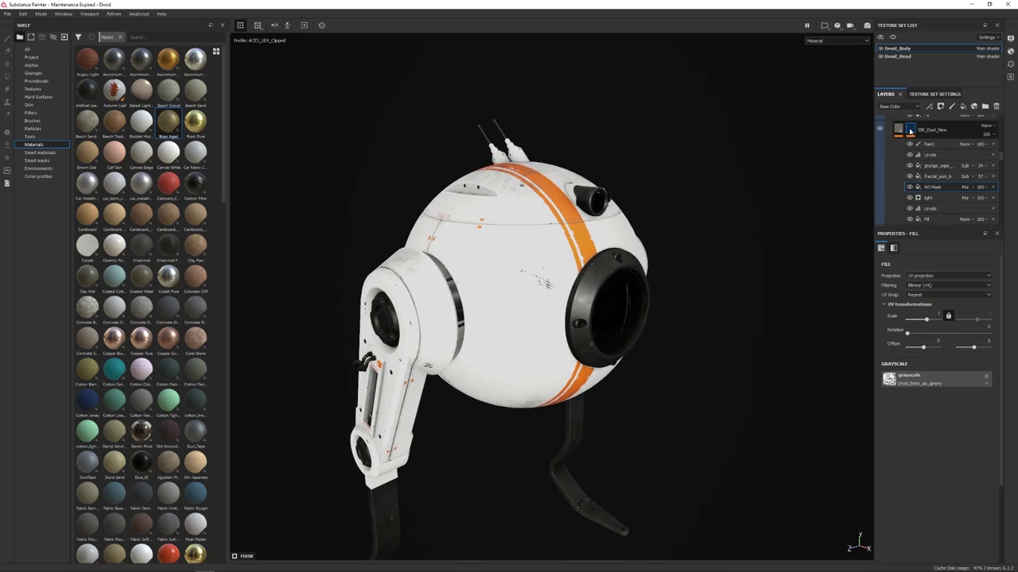
# Isolate the SBR_Dust_New layer's mask in the viewport and examine the dust on the droid's shoulder joint
pyautogui.keyDown('alt'); pyautogui.click(910, 131); pyautogui.keyUp('alt')
pyautogui.keyDown('alt'); pyautogui.moveTo(584, 304); pyautogui.dragTo(635, 275); pyautogui.keyUp('alt')
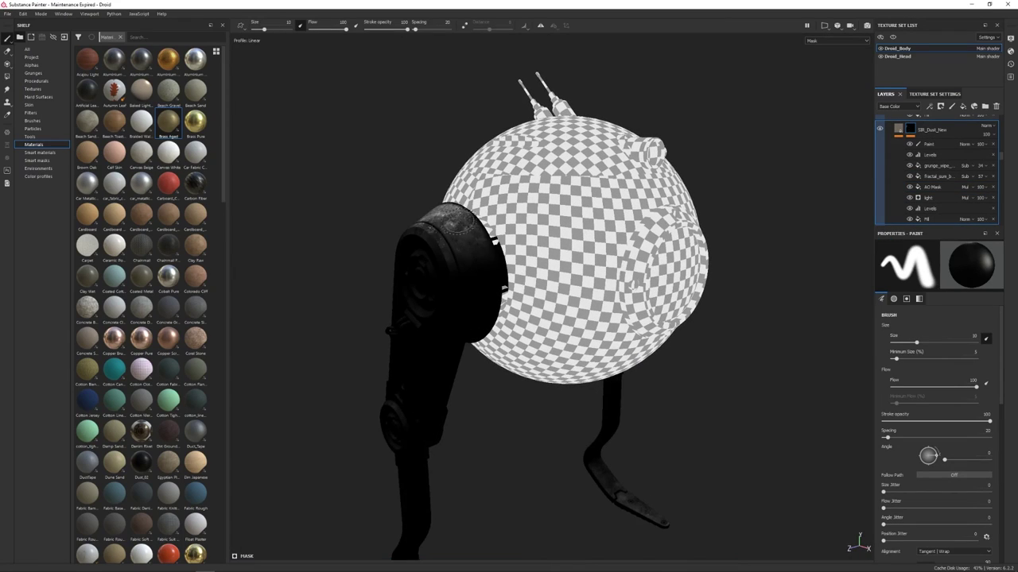
pyautogui.scroll(3, 421, 229)
pyautogui.keyDown('alt'); pyautogui.moveTo(433, 229); pyautogui.dragTo(435, 249, button='middle'); pyautogui.keyUp('alt')
pyautogui.scroll(2, 434, 248)
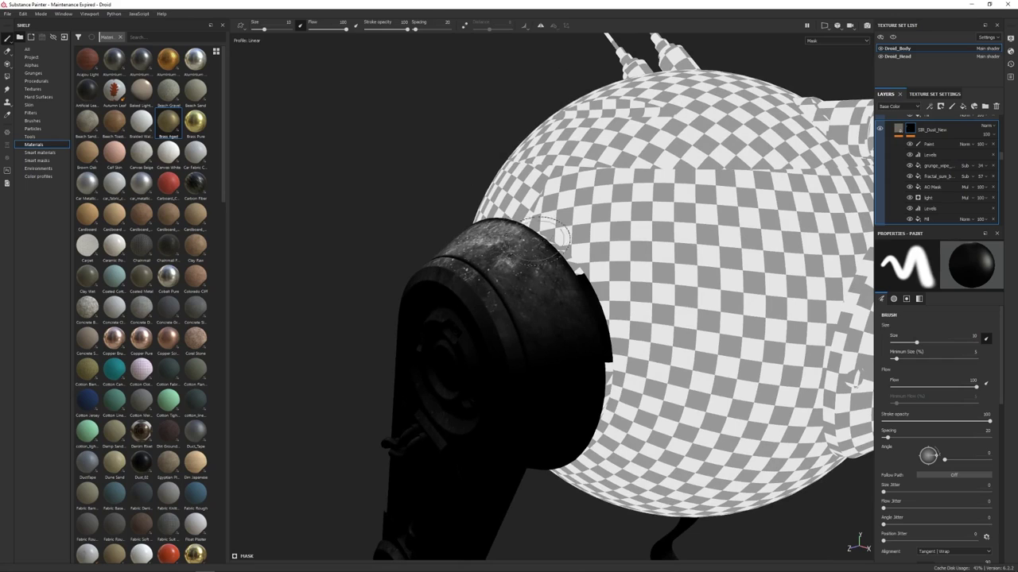
pyautogui.scroll(-2, 490, 267)
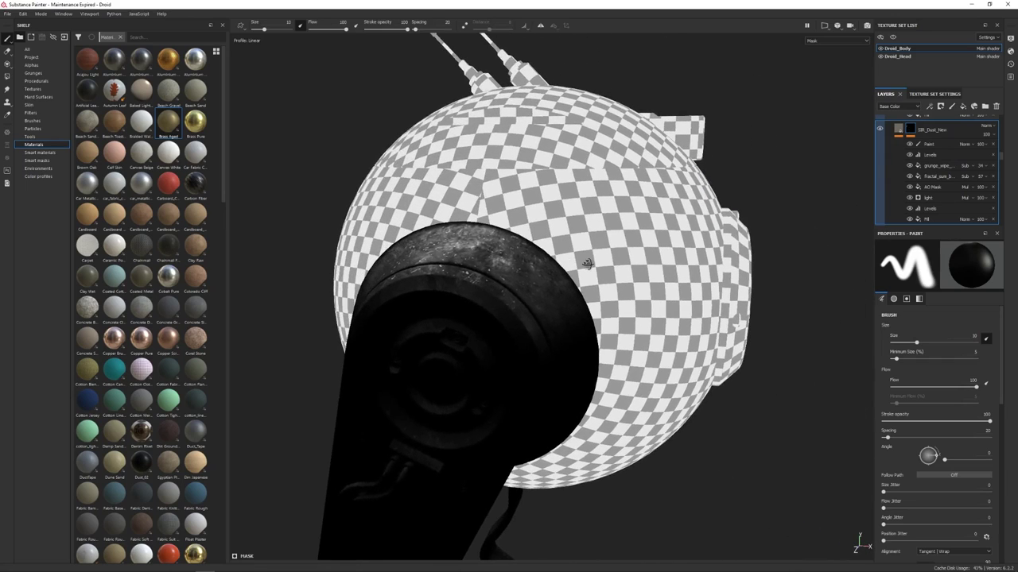
pyautogui.scroll(-1, 501, 221)
pyautogui.keyDown('alt'); pyautogui.moveTo(500, 219); pyautogui.dragTo(527, 90); pyautogui.keyUp('alt')
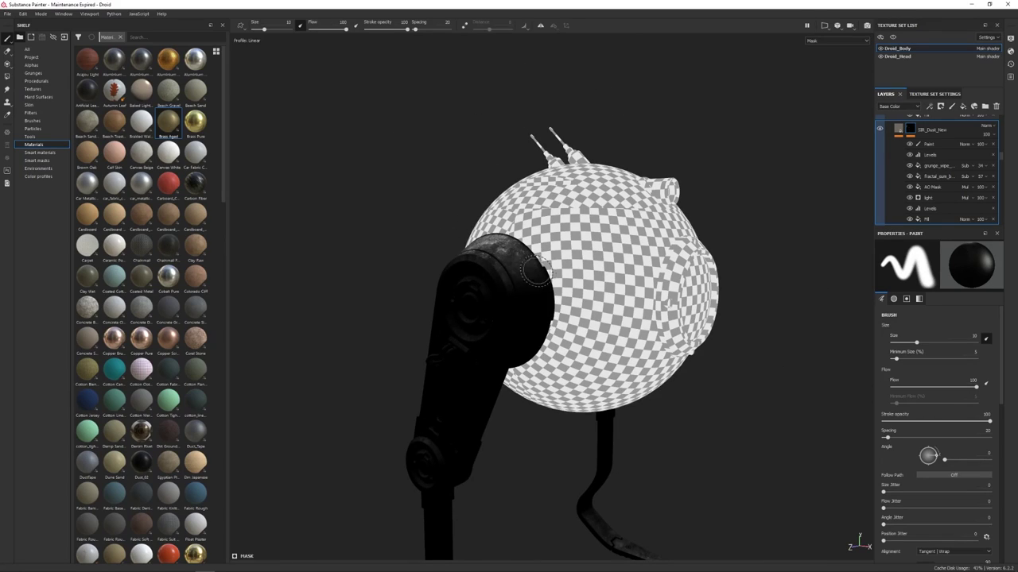
pyautogui.scroll(1, 470, 333)
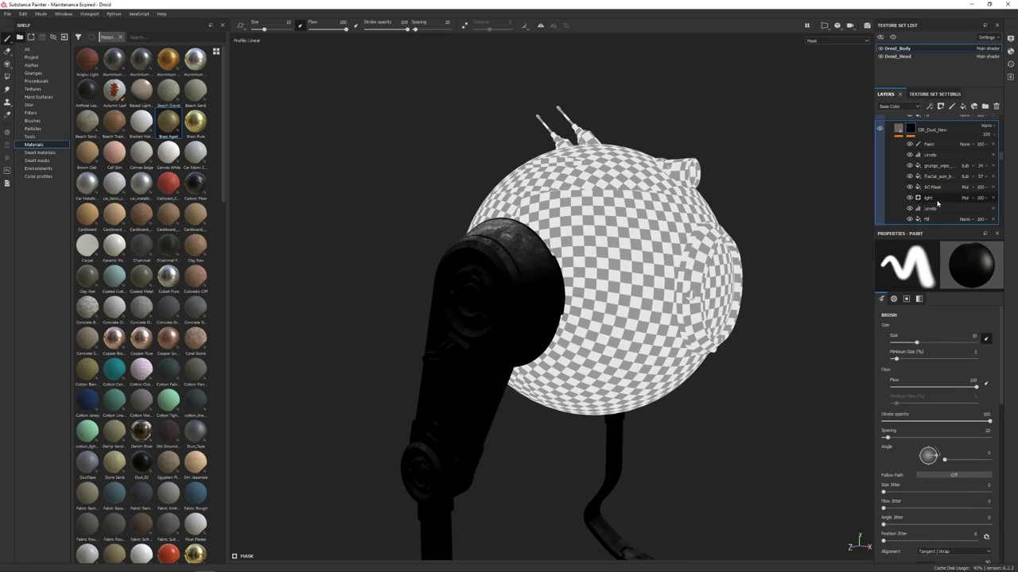
# Inspect the isolated dust mask up close on the shoulder's outer face, rim and recesses
pyautogui.keyDown('alt'); pyautogui.moveTo(623, 318); pyautogui.dragTo(638, 305); pyautogui.keyUp('alt')
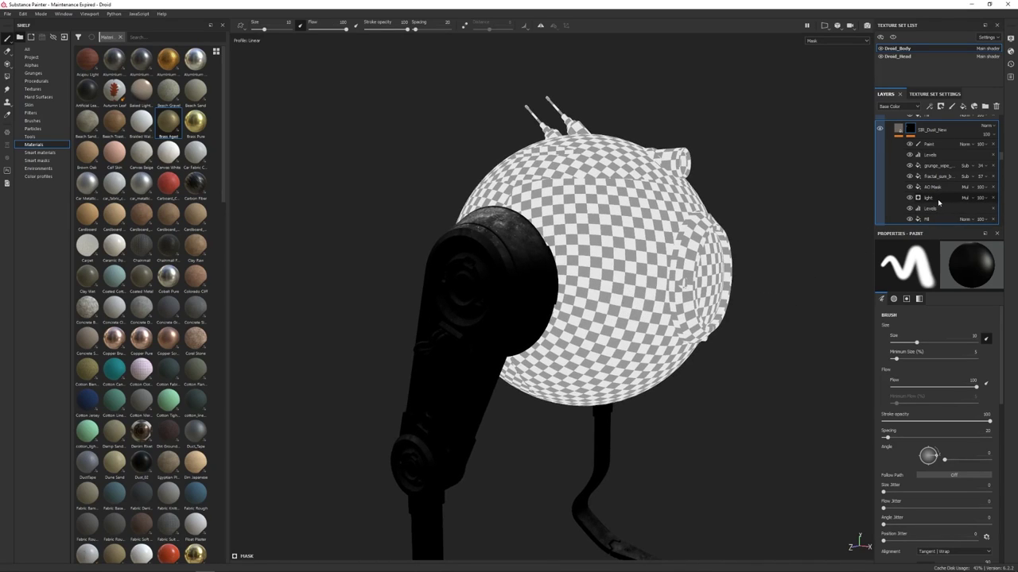
pyautogui.keyDown('alt'); pyautogui.moveTo(753, 228); pyautogui.dragTo(746, 233); pyautogui.keyUp('alt')
pyautogui.scroll(2, 746, 233)
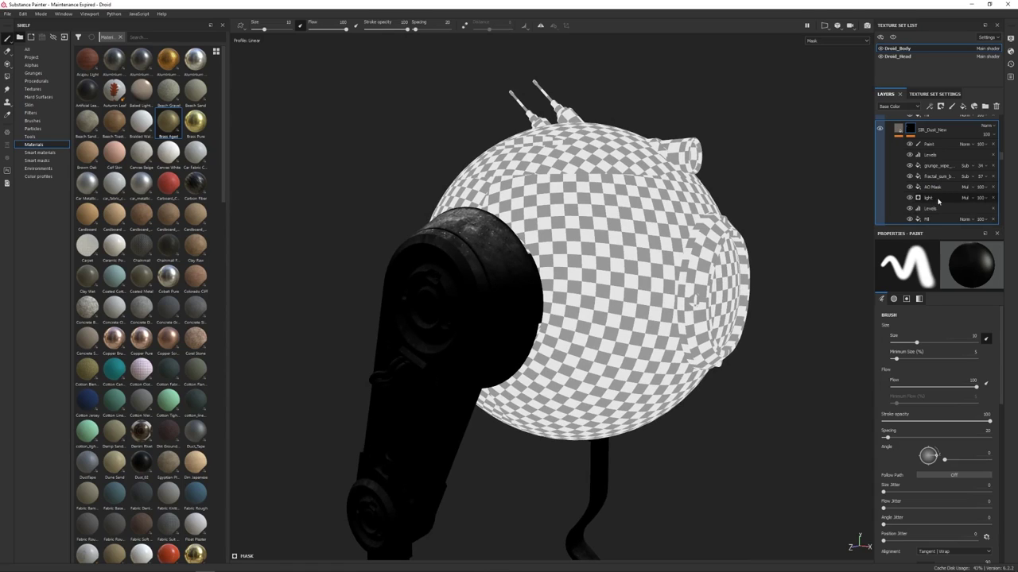
pyautogui.moveTo(548, 300)
pyautogui.keyDown('alt'); pyautogui.mouseDown()
pyautogui.moveTo(552, 286)
pyautogui.moveTo(501, 275)
pyautogui.mouseUp(); pyautogui.keyUp('alt')
pyautogui.keyDown('alt'); pyautogui.moveTo(456, 157); pyautogui.dragTo(652, 252); pyautogui.keyUp('alt')
pyautogui.keyDown('alt'); pyautogui.moveTo(382, 231); pyautogui.dragTo(454, 254, button='right'); pyautogui.keyUp('alt')
pyautogui.keyDown('alt'); pyautogui.moveTo(454, 255); pyautogui.dragTo(516, 318); pyautogui.keyUp('alt')
pyautogui.keyDown('alt'); pyautogui.moveTo(516, 318); pyautogui.dragTo(554, 262, button='middle'); pyautogui.keyUp('alt')
pyautogui.moveTo(551, 199)
pyautogui.keyDown('alt'); pyautogui.mouseDown()
pyautogui.moveTo(565, 397)
pyautogui.moveTo(525, 541)
pyautogui.moveTo(503, 273)
pyautogui.mouseUp(); pyautogui.keyUp('alt')
pyautogui.keyDown('alt'); pyautogui.moveTo(500, 366); pyautogui.dragTo(676, 227); pyautogui.keyUp('alt')
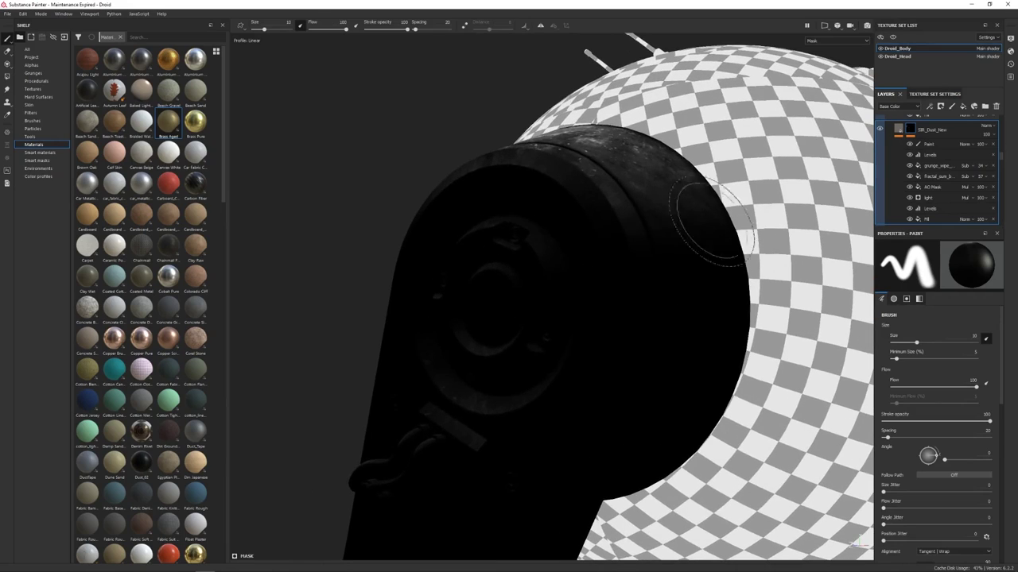
# Hide the AO Mask fill to compare the shoulder's dust mask without it, and make the fill visible again
pyautogui.click(910, 187)
pyautogui.moveTo(513, 266)
pyautogui.keyDown('alt'); pyautogui.mouseDown()
pyautogui.moveTo(526, 277)
pyautogui.moveTo(477, 306)
pyautogui.mouseUp(); pyautogui.keyUp('alt')
pyautogui.keyDown('alt'); pyautogui.moveTo(595, 57); pyautogui.dragTo(609, 228, button='right'); pyautogui.keyUp('alt')
pyautogui.keyDown('alt'); pyautogui.moveTo(609, 227); pyautogui.dragTo(686, 198); pyautogui.keyUp('alt')
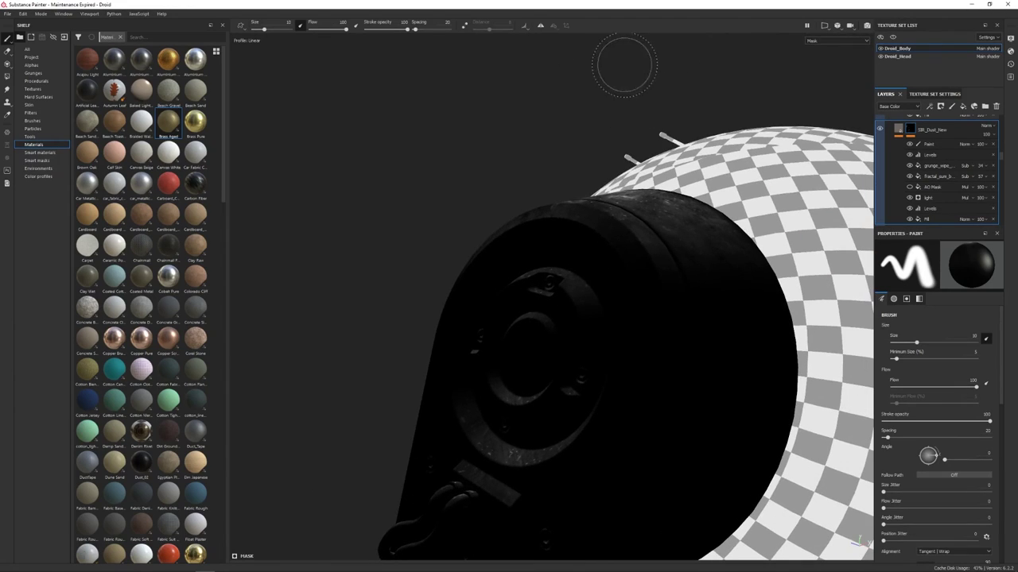
pyautogui.moveTo(611, 50)
pyautogui.keyDown('alt'); pyautogui.mouseDown()
pyautogui.moveTo(513, 159)
pyautogui.moveTo(543, 173)
pyautogui.moveTo(545, 134)
pyautogui.mouseUp(); pyautogui.keyUp('alt')
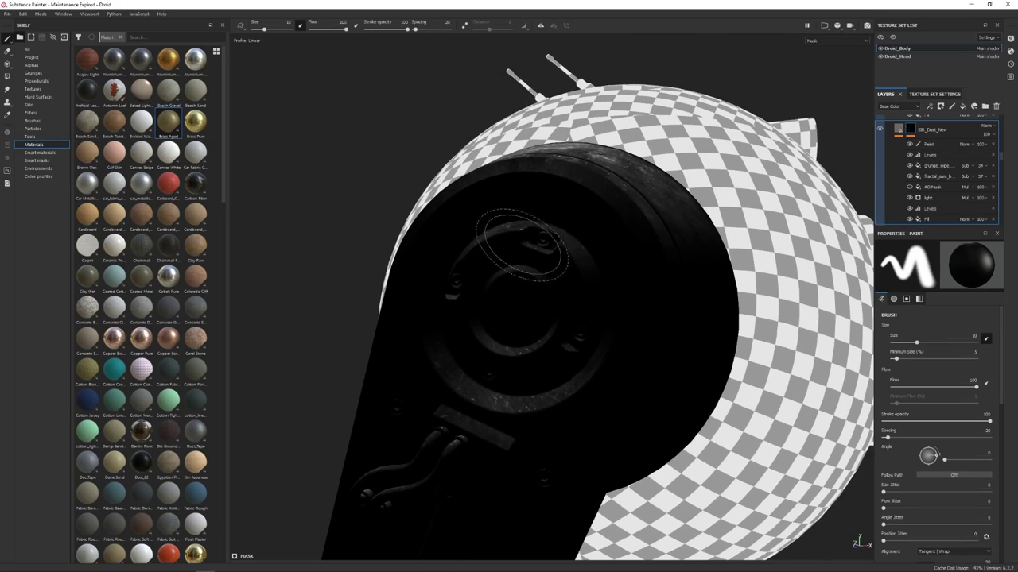
pyautogui.moveTo(520, 238)
pyautogui.keyDown('alt'); pyautogui.mouseDown()
pyautogui.moveTo(704, 273)
pyautogui.moveTo(643, 277)
pyautogui.mouseUp(); pyautogui.keyUp('alt')
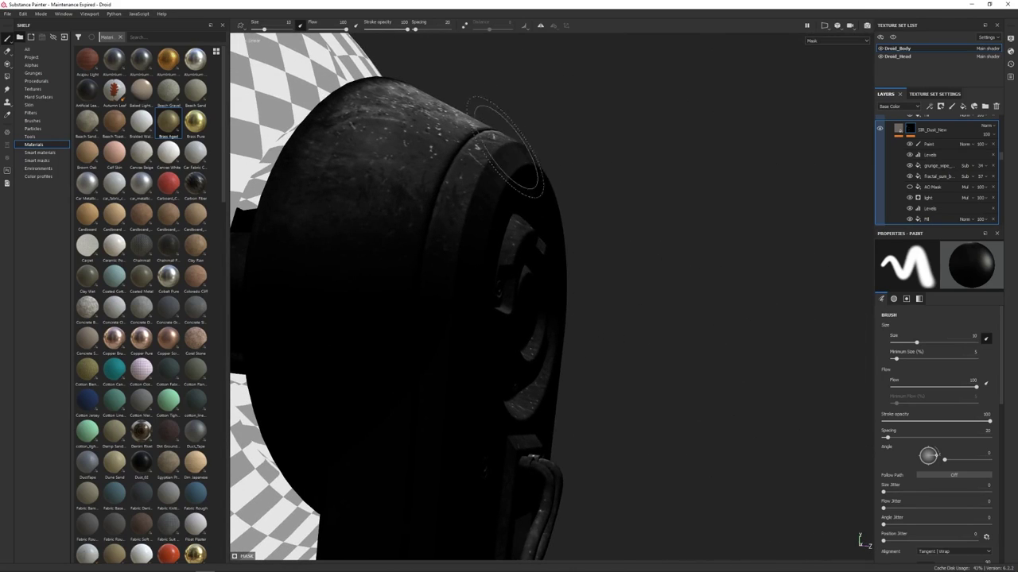
pyautogui.keyDown('alt'); pyautogui.moveTo(675, 206); pyautogui.dragTo(549, 199); pyautogui.keyUp('alt')
pyautogui.keyDown('alt'); pyautogui.moveTo(538, 250); pyautogui.dragTo(461, 229); pyautogui.keyUp('alt')
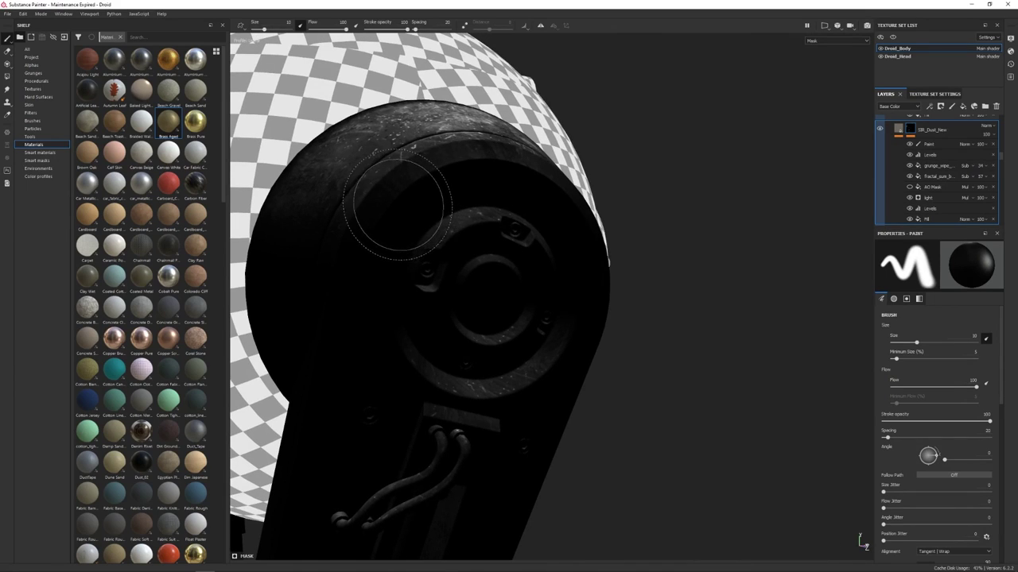
pyautogui.moveTo(631, 249)
pyautogui.keyDown('alt'); pyautogui.mouseDown()
pyautogui.moveTo(541, 228)
pyautogui.moveTo(442, 223)
pyautogui.moveTo(457, 206)
pyautogui.moveTo(534, 238)
pyautogui.mouseUp(); pyautogui.keyUp('alt')
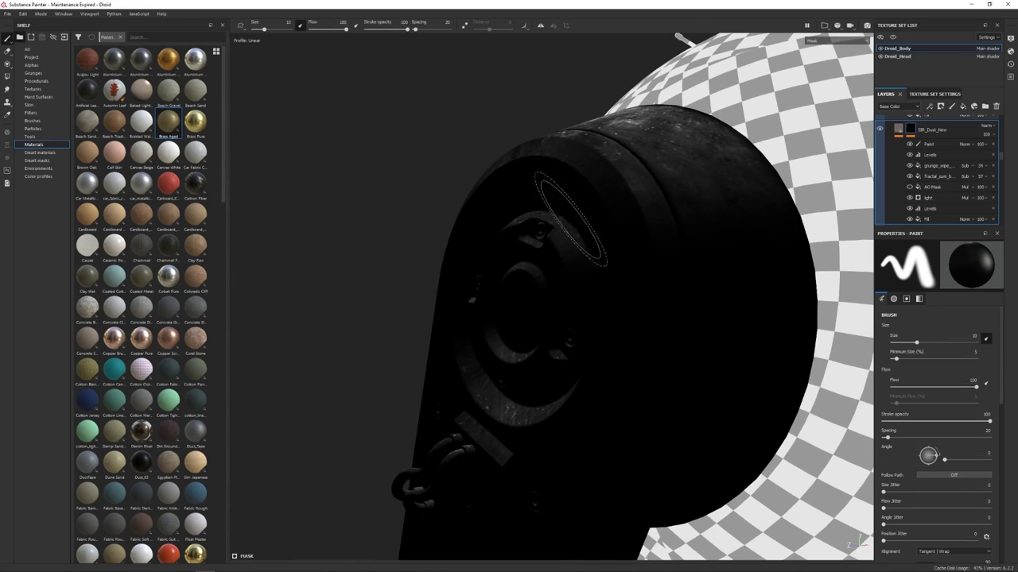
pyautogui.keyDown('alt'); pyautogui.moveTo(525, 228); pyautogui.dragTo(557, 228); pyautogui.keyUp('alt')
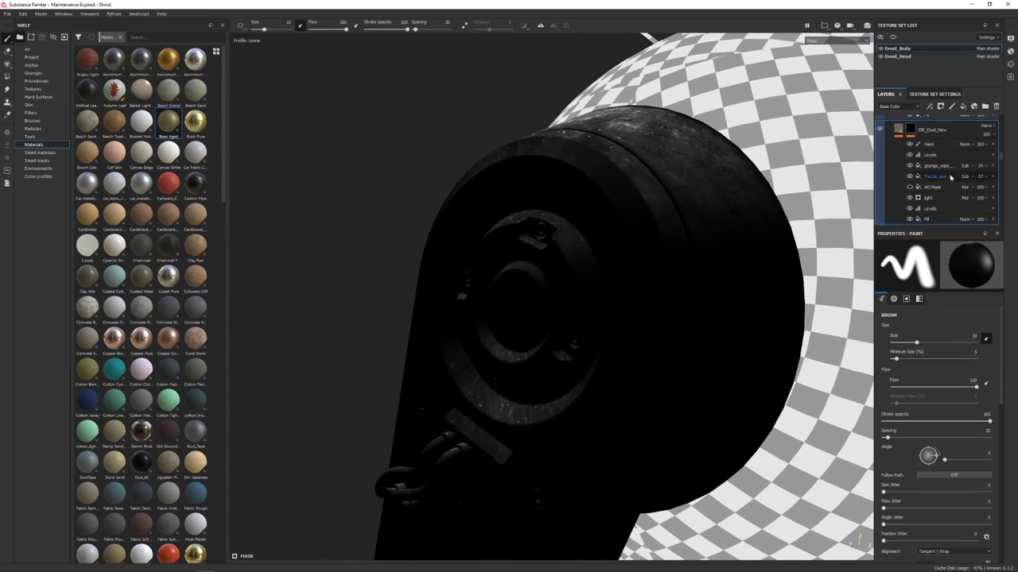
pyautogui.click(911, 187)
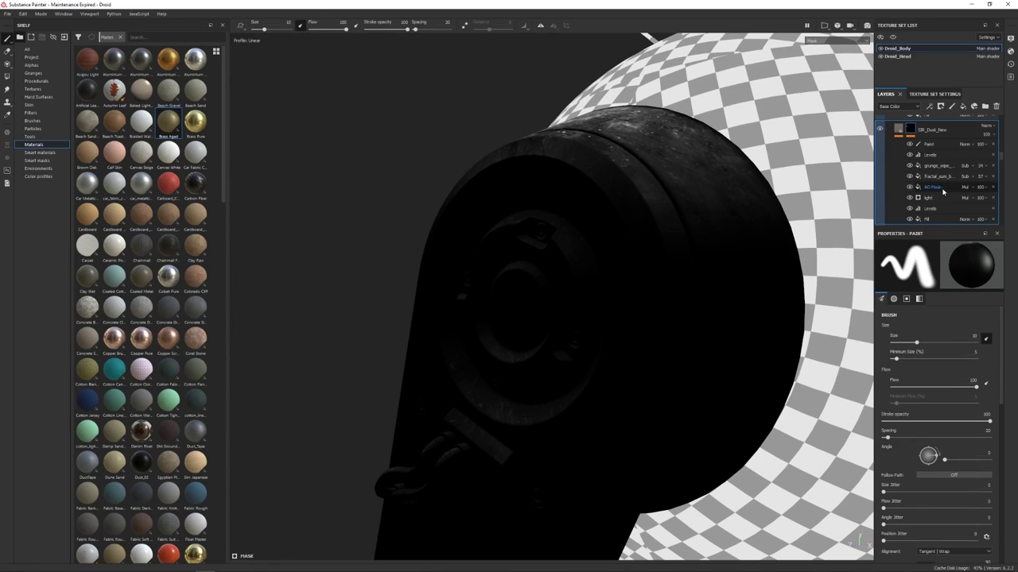
# Select the AO Mask fill and examine how it limits the dust in the shoulder's recesses
pyautogui.click(941, 189)
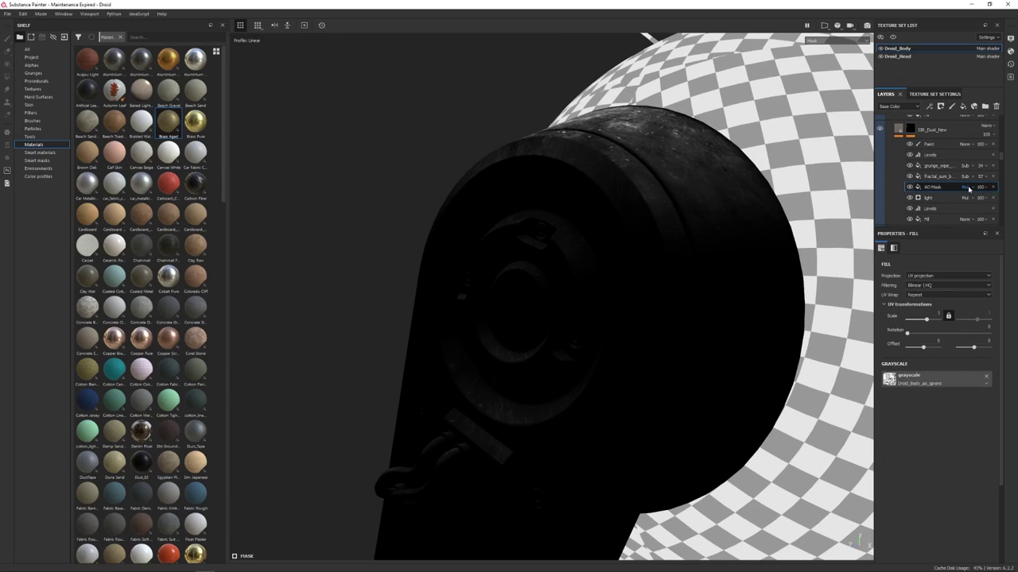
pyautogui.keyDown('alt'); pyautogui.moveTo(745, 297); pyautogui.dragTo(600, 249); pyautogui.keyUp('alt')
pyautogui.keyDown('alt'); pyautogui.moveTo(492, 324); pyautogui.dragTo(536, 322); pyautogui.keyUp('alt')
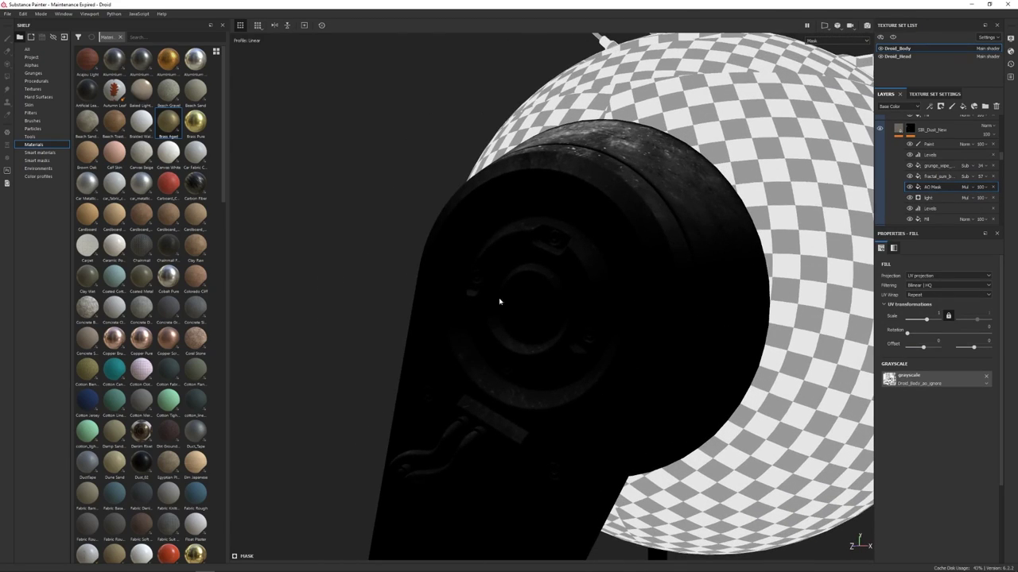
pyautogui.keyDown('alt'); pyautogui.moveTo(525, 240); pyautogui.dragTo(551, 277); pyautogui.keyUp('alt')
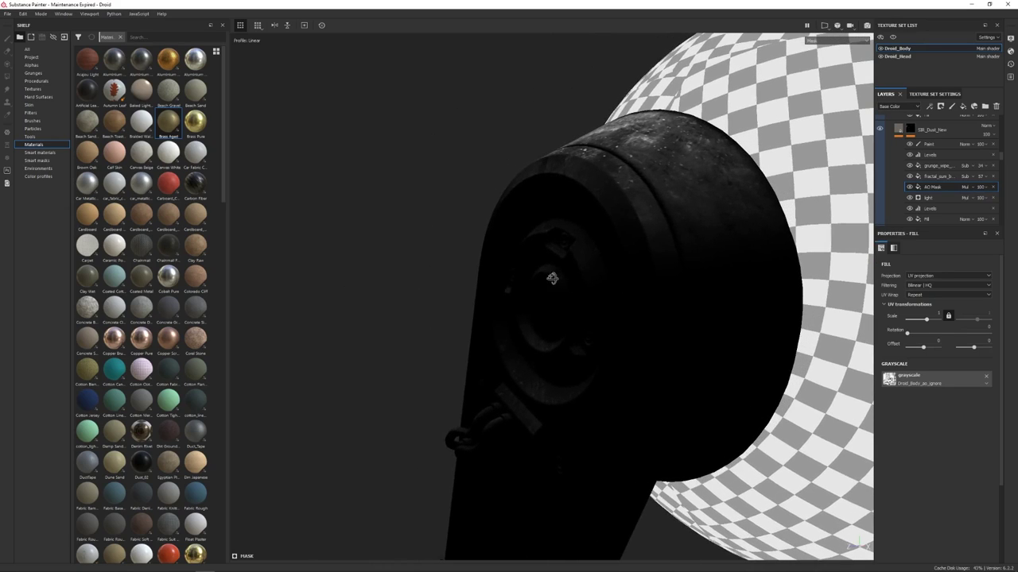
pyautogui.keyDown('alt'); pyautogui.moveTo(539, 241); pyautogui.dragTo(541, 231); pyautogui.keyUp('alt')
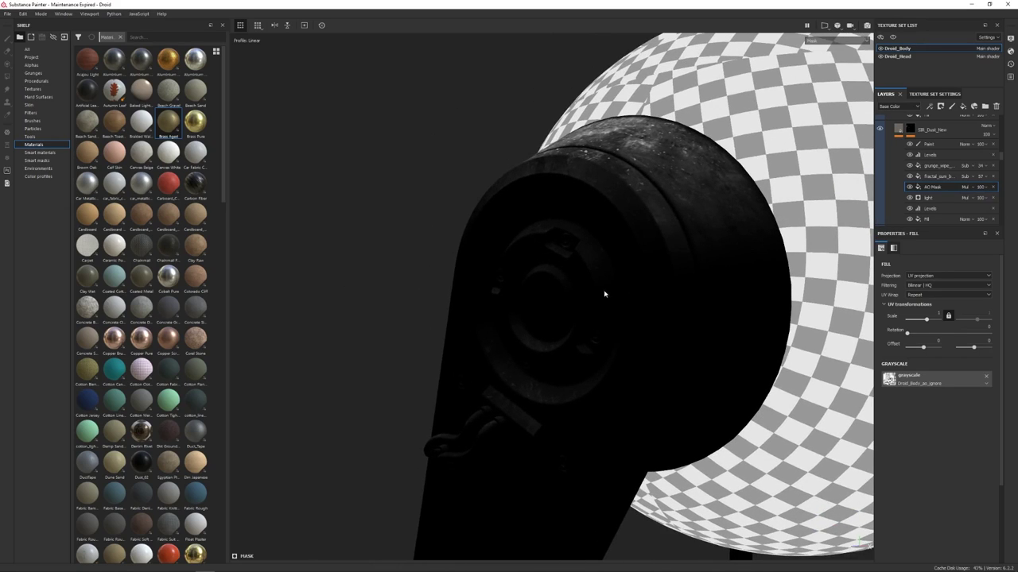
pyautogui.keyDown('alt'); pyautogui.moveTo(587, 308); pyautogui.dragTo(559, 208); pyautogui.keyUp('alt')
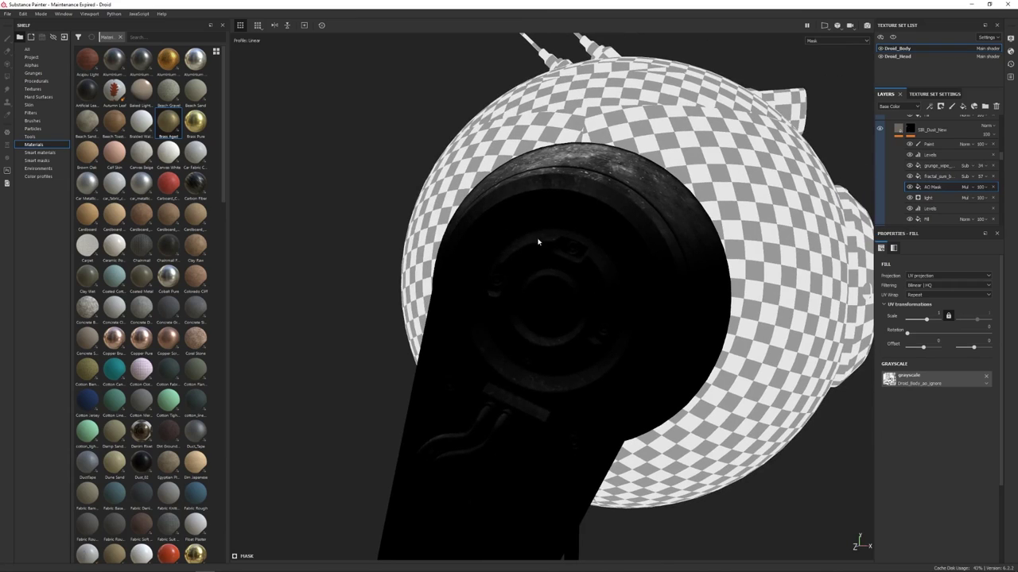
# Examine the dust mask on the shoulder's upper surface and upper leg from the front, side and above
pyautogui.scroll(-2, 657, 290)
pyautogui.keyDown('alt'); pyautogui.moveTo(658, 290); pyautogui.dragTo(644, 151, button='middle'); pyautogui.keyUp('alt')
pyautogui.keyDown('alt'); pyautogui.moveTo(604, 247); pyautogui.dragTo(516, 221); pyautogui.keyUp('alt')
pyautogui.keyDown('alt'); pyautogui.moveTo(561, 243); pyautogui.dragTo(628, 301, button='middle'); pyautogui.keyUp('alt')
pyautogui.keyDown('alt'); pyautogui.moveTo(627, 300); pyautogui.dragTo(601, 213); pyautogui.keyUp('alt')
pyautogui.keyDown('alt'); pyautogui.moveTo(552, 147); pyautogui.dragTo(582, 143); pyautogui.keyUp('alt')
pyautogui.keyDown('alt'); pyautogui.moveTo(498, 135); pyautogui.dragTo(492, 155); pyautogui.keyUp('alt')
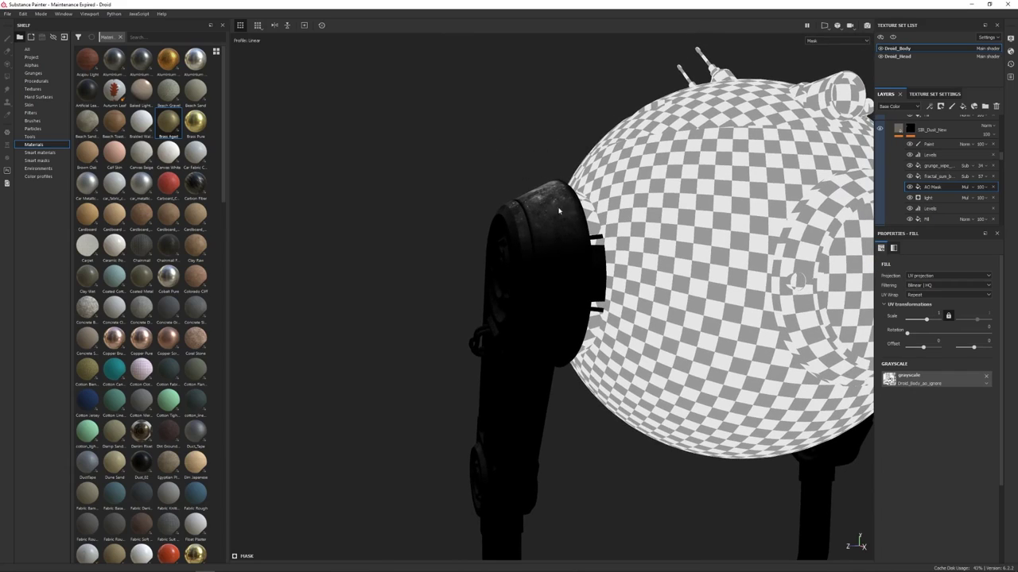
pyautogui.keyDown('alt'); pyautogui.moveTo(484, 132); pyautogui.dragTo(574, 174); pyautogui.keyUp('alt')
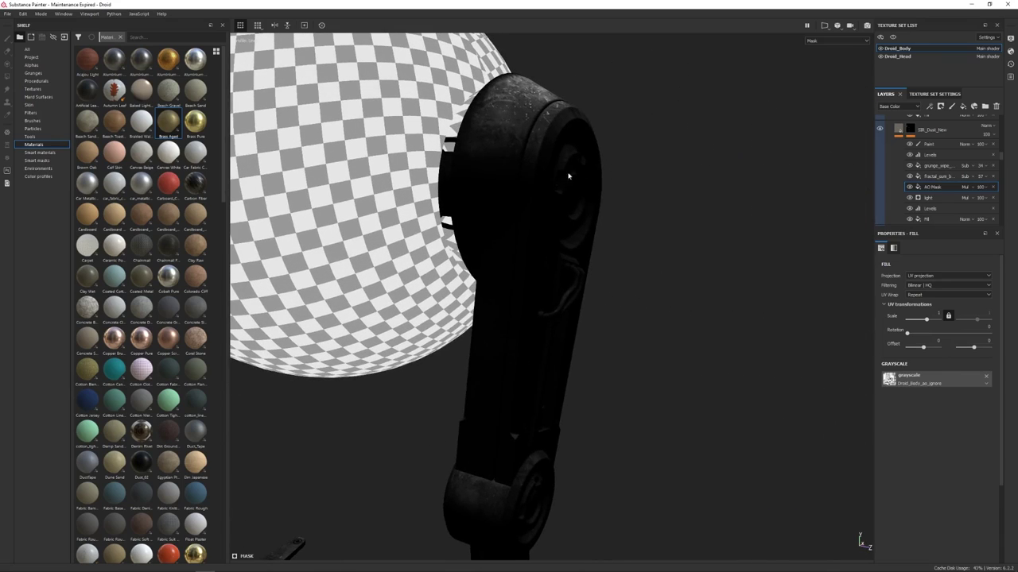
pyautogui.keyDown('alt'); pyautogui.moveTo(533, 277); pyautogui.dragTo(589, 308); pyautogui.keyUp('alt')
pyautogui.keyDown('alt'); pyautogui.moveTo(526, 232); pyautogui.dragTo(463, 295); pyautogui.keyUp('alt')
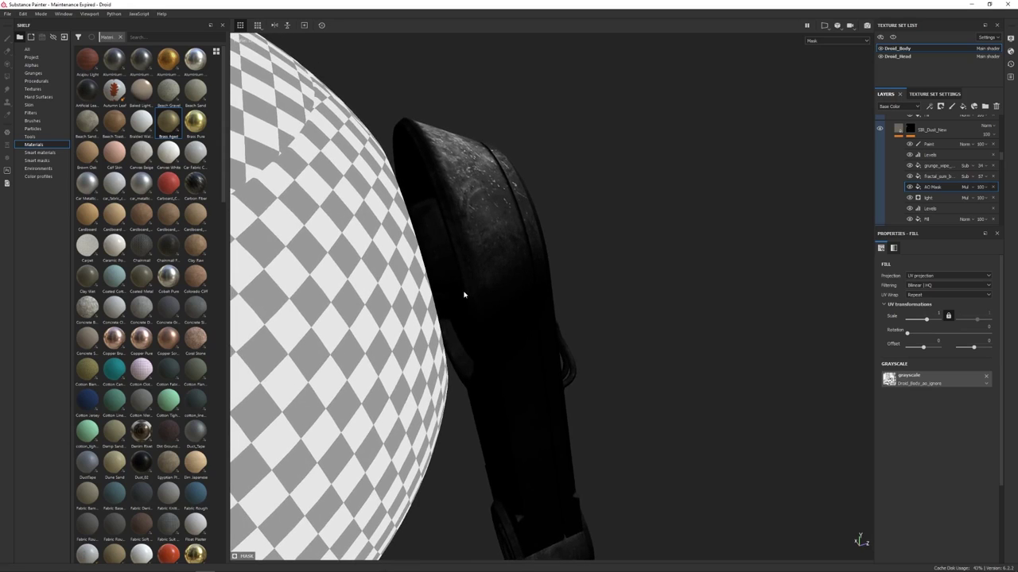
pyautogui.keyDown('alt'); pyautogui.moveTo(437, 217); pyautogui.dragTo(400, 197); pyautogui.keyUp('alt')
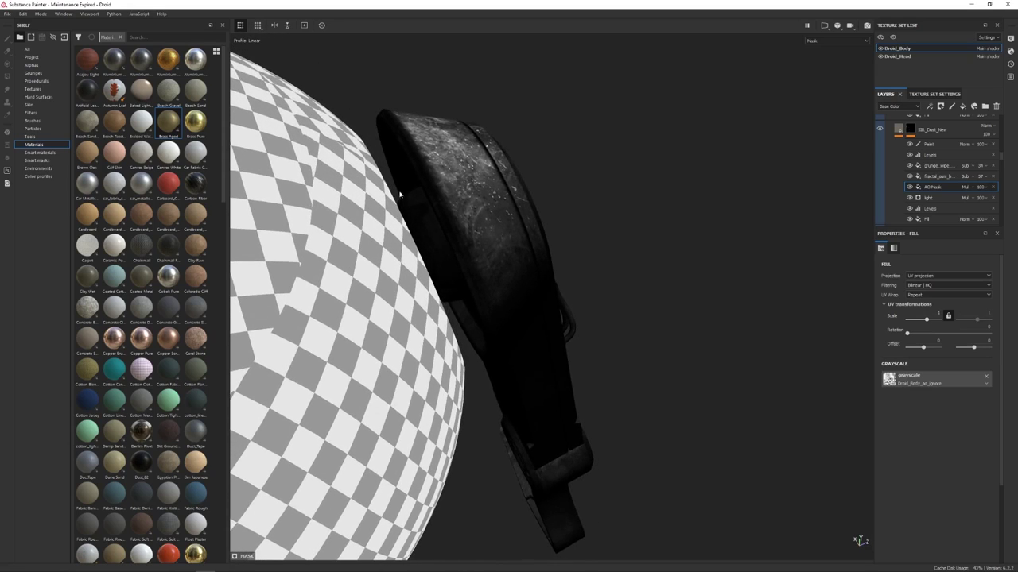
pyautogui.keyDown('alt'); pyautogui.moveTo(440, 247); pyautogui.dragTo(413, 203); pyautogui.keyUp('alt')
pyautogui.keyDown('alt'); pyautogui.moveTo(512, 231); pyautogui.dragTo(345, 190); pyautogui.keyUp('alt')
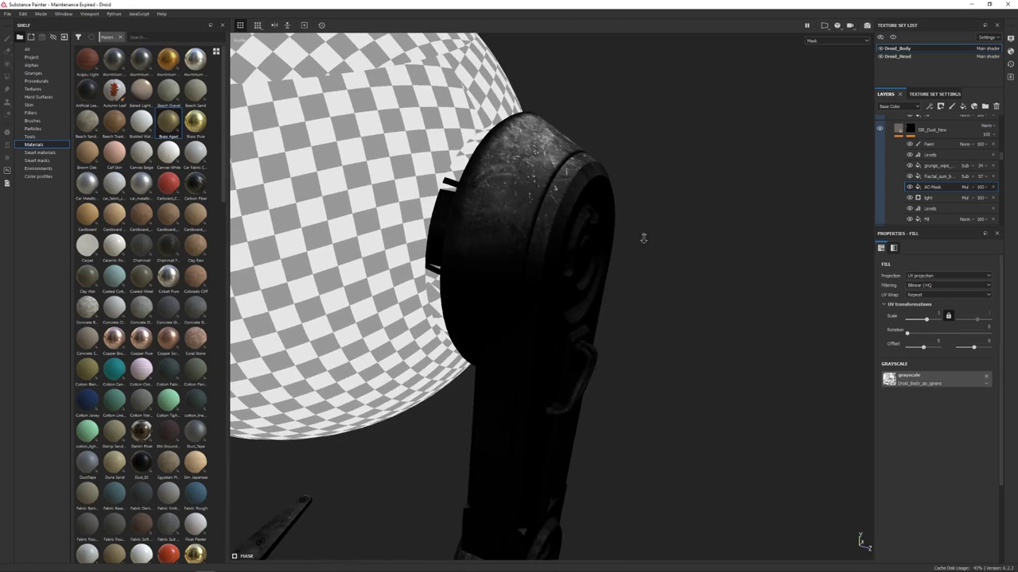
# Review the dust mask across the whole droid, including both legs and feet
pyautogui.keyDown('alt'); pyautogui.moveTo(668, 247); pyautogui.dragTo(564, 254); pyautogui.keyUp('alt')
pyautogui.scroll(-2, 565, 254)
pyautogui.keyDown('alt'); pyautogui.moveTo(564, 254); pyautogui.dragTo(538, 260, button='middle'); pyautogui.keyUp('alt')
pyautogui.keyDown('alt'); pyautogui.moveTo(538, 259); pyautogui.dragTo(509, 342); pyautogui.keyUp('alt')
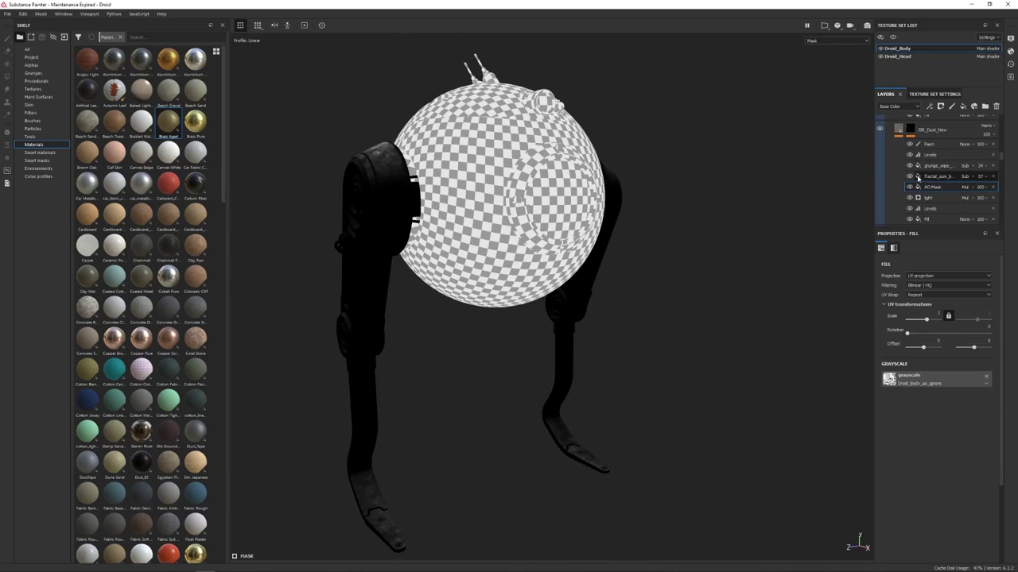
pyautogui.keyDown('alt'); pyautogui.moveTo(649, 253); pyautogui.dragTo(661, 266); pyautogui.keyUp('alt')
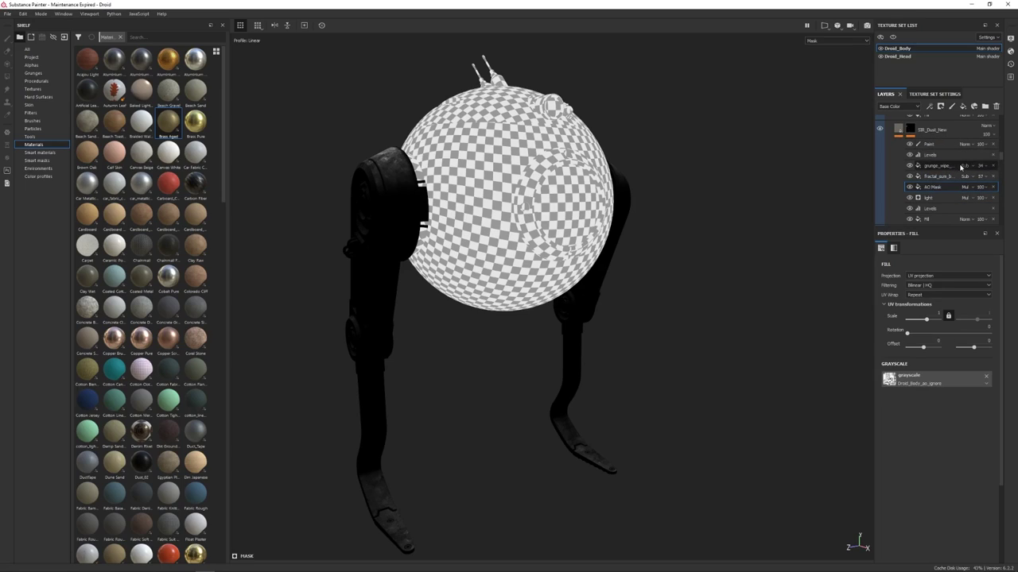
pyautogui.keyDown('alt'); pyautogui.moveTo(728, 299); pyautogui.dragTo(702, 300); pyautogui.keyUp('alt')
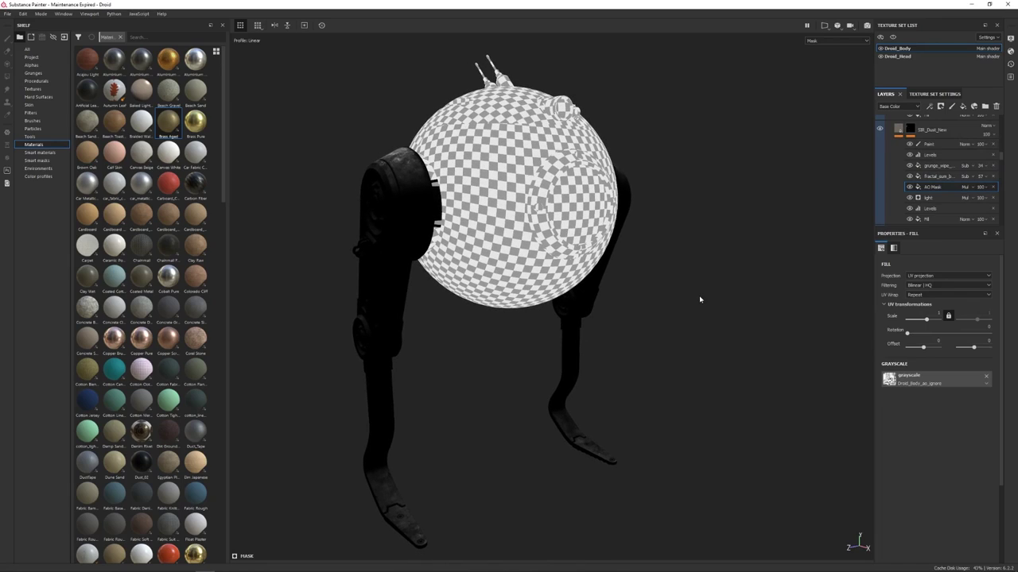
pyautogui.keyDown('alt'); pyautogui.moveTo(672, 299); pyautogui.dragTo(623, 302); pyautogui.keyUp('alt')
# Return to the full material display and rotate the environment lighting to examine the droid's front
pyautogui.press('m')
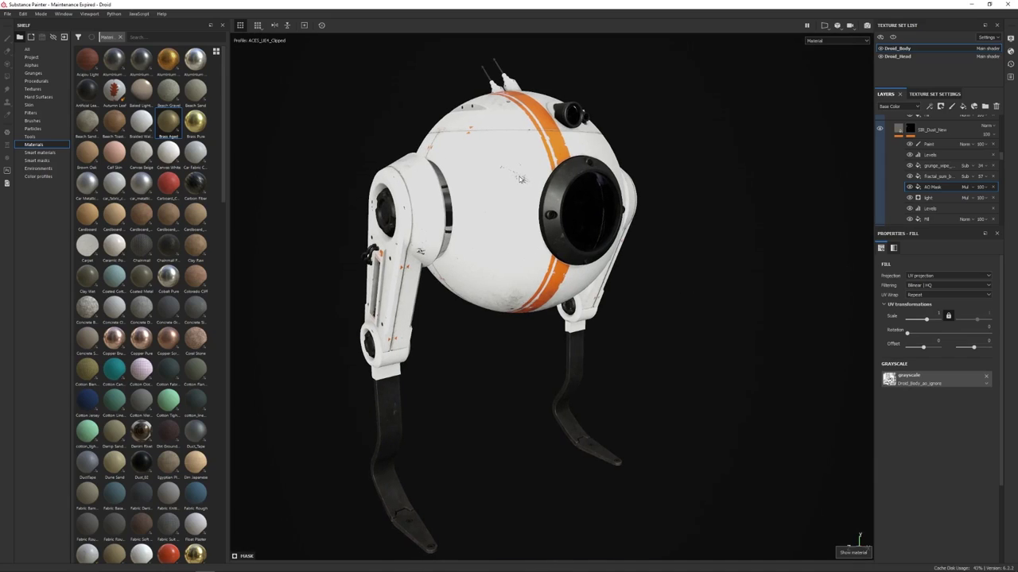
pyautogui.keyDown('shift'); pyautogui.moveTo(511, 212); pyautogui.dragTo(530, 217, button='right'); pyautogui.keyUp('shift')
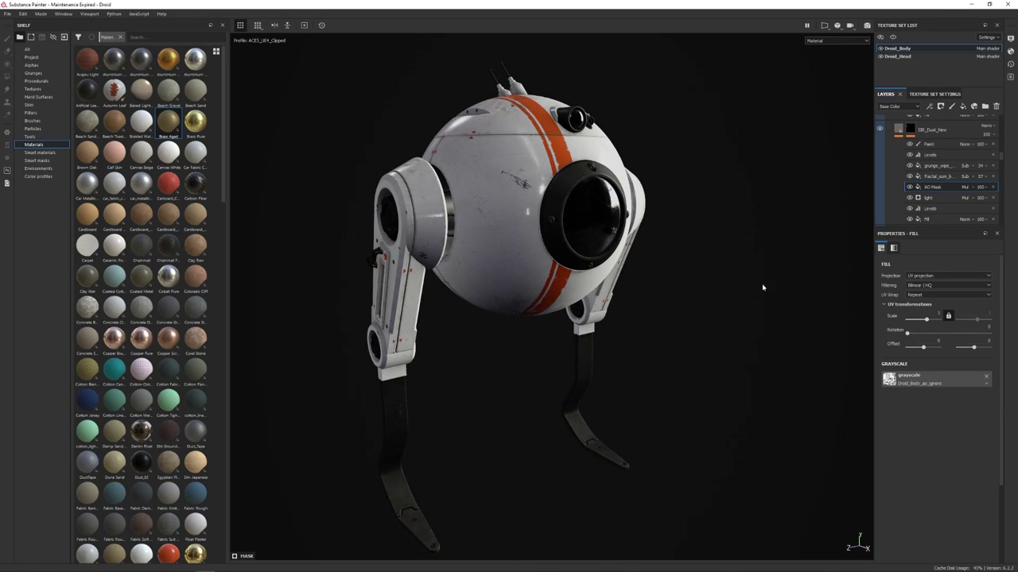
pyautogui.keyDown('alt'); pyautogui.moveTo(683, 293); pyautogui.dragTo(641, 323, button='middle'); pyautogui.keyUp('alt')
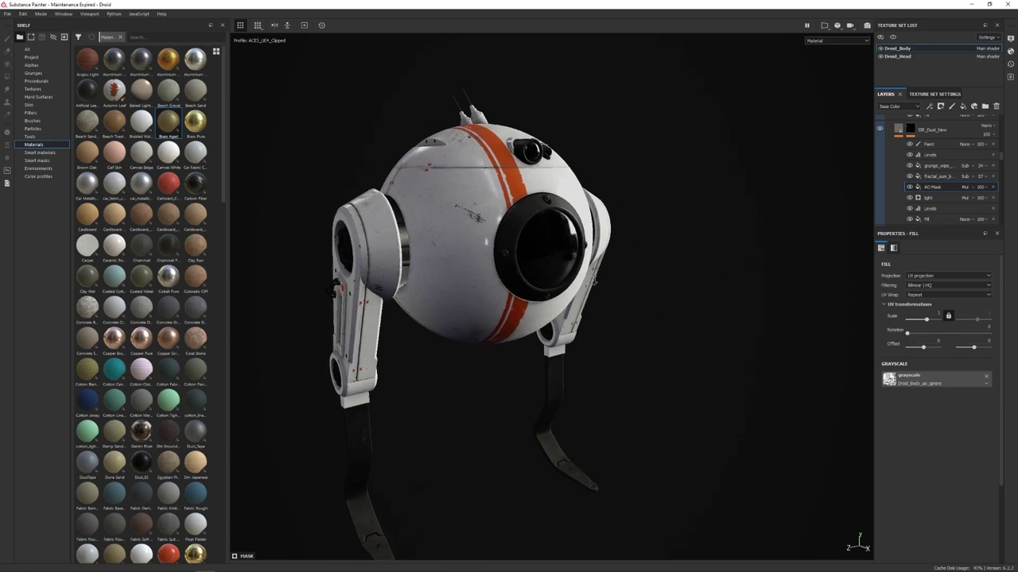
pyautogui.keyDown('alt'); pyautogui.moveTo(641, 322); pyautogui.dragTo(660, 290, button='right'); pyautogui.keyUp('alt')
pyautogui.keyDown('alt'); pyautogui.moveTo(660, 290); pyautogui.dragTo(593, 243); pyautogui.keyUp('alt')
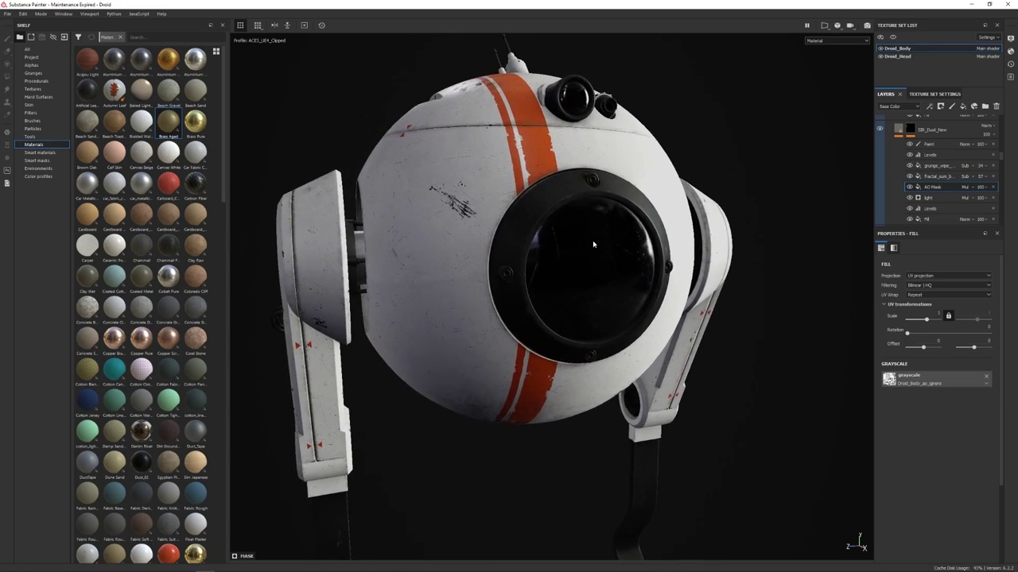
# Rotate the environment lighting to brighten the droid's front and examine the wear on the lens and body
pyautogui.keyDown('shift'); pyautogui.moveTo(626, 263); pyautogui.dragTo(616, 268, button='right'); pyautogui.keyUp('shift')
pyautogui.keyDown('alt'); pyautogui.moveTo(592, 254); pyautogui.dragTo(578, 262); pyautogui.keyUp('alt')
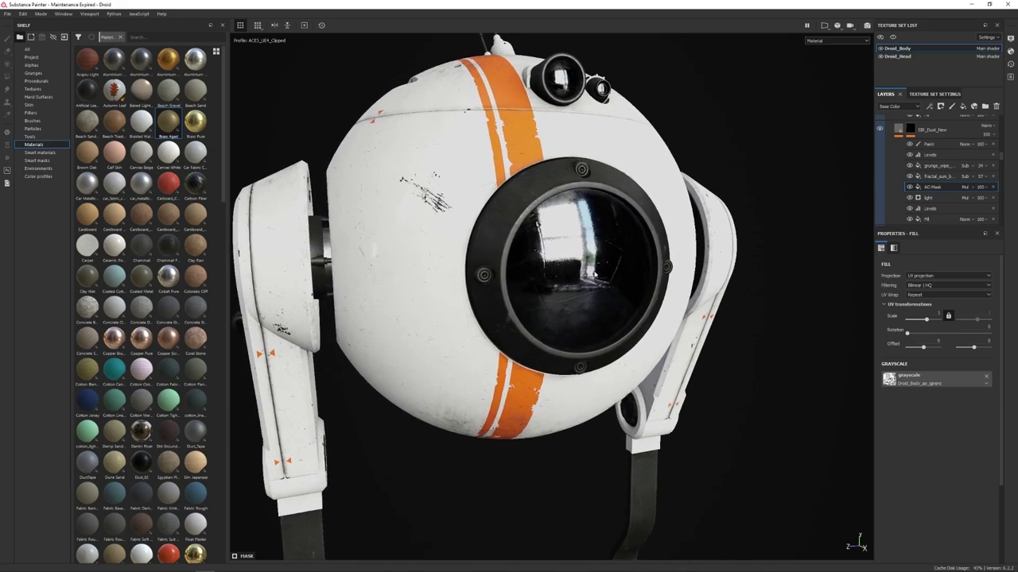
pyautogui.keyDown('alt'); pyautogui.moveTo(578, 262); pyautogui.dragTo(574, 276, button='right'); pyautogui.keyUp('alt')
pyautogui.keyDown('alt'); pyautogui.moveTo(571, 292); pyautogui.dragTo(566, 216); pyautogui.keyUp('alt')
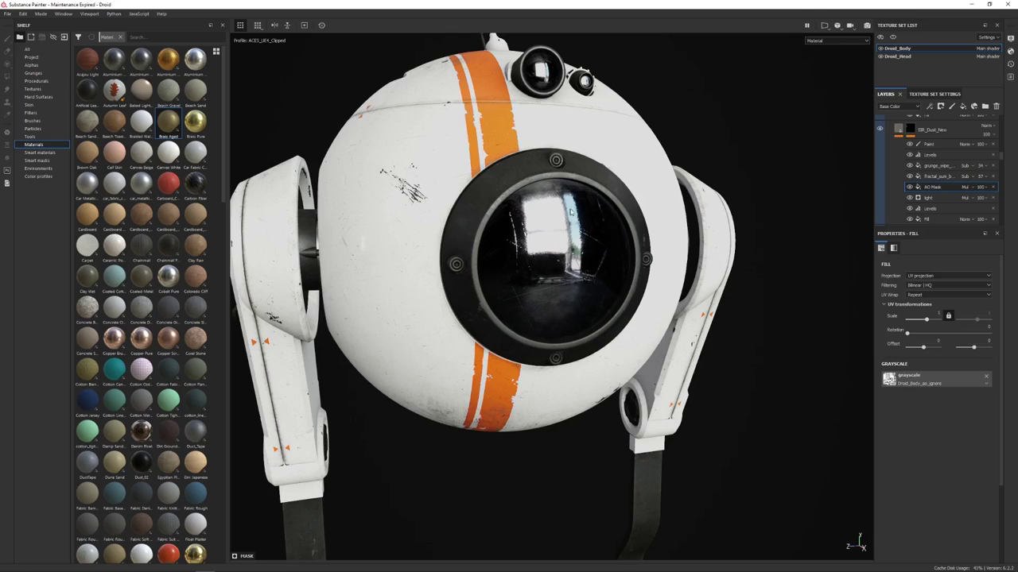
pyautogui.keyDown('alt'); pyautogui.moveTo(544, 264); pyautogui.dragTo(529, 193); pyautogui.keyUp('alt')
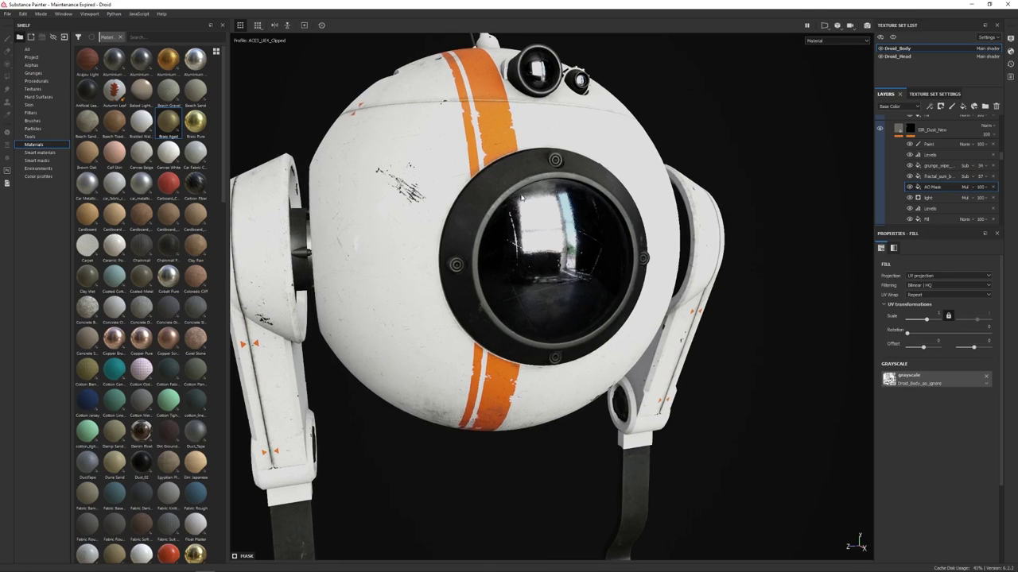
pyautogui.keyDown('alt'); pyautogui.moveTo(592, 303); pyautogui.dragTo(692, 275); pyautogui.keyUp('alt')
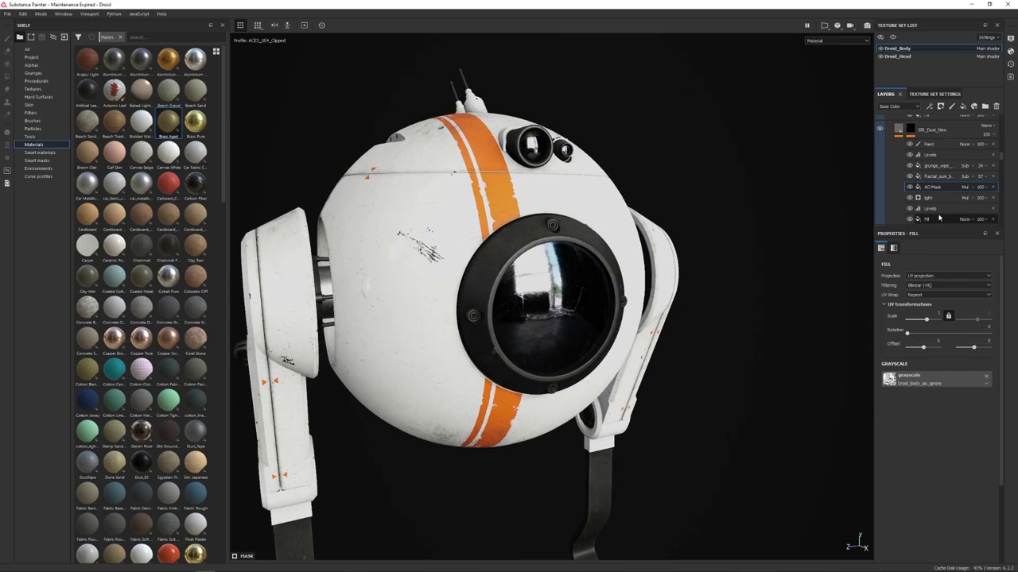
pyautogui.keyDown('alt'); pyautogui.moveTo(688, 263); pyautogui.dragTo(668, 239); pyautogui.keyUp('alt')
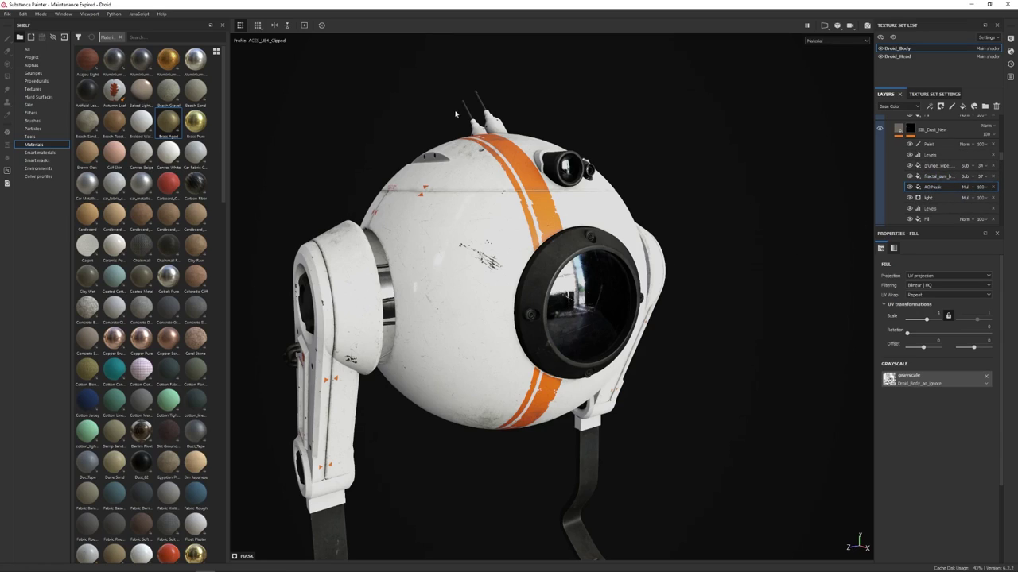
# Turn the environment lighting to shade the droid's front and review the finished surface on the body and legs
pyautogui.keyDown('alt'); pyautogui.moveTo(477, 348); pyautogui.dragTo(626, 277); pyautogui.keyUp('alt')
pyautogui.keyDown('alt'); pyautogui.moveTo(627, 277); pyautogui.dragTo(620, 286, button='middle'); pyautogui.keyUp('alt')
pyautogui.keyDown('shift'); pyautogui.moveTo(736, 191); pyautogui.dragTo(702, 194, button='right'); pyautogui.keyUp('shift')
pyautogui.keyDown('alt'); pyautogui.moveTo(684, 167); pyautogui.dragTo(424, 119); pyautogui.keyUp('alt')
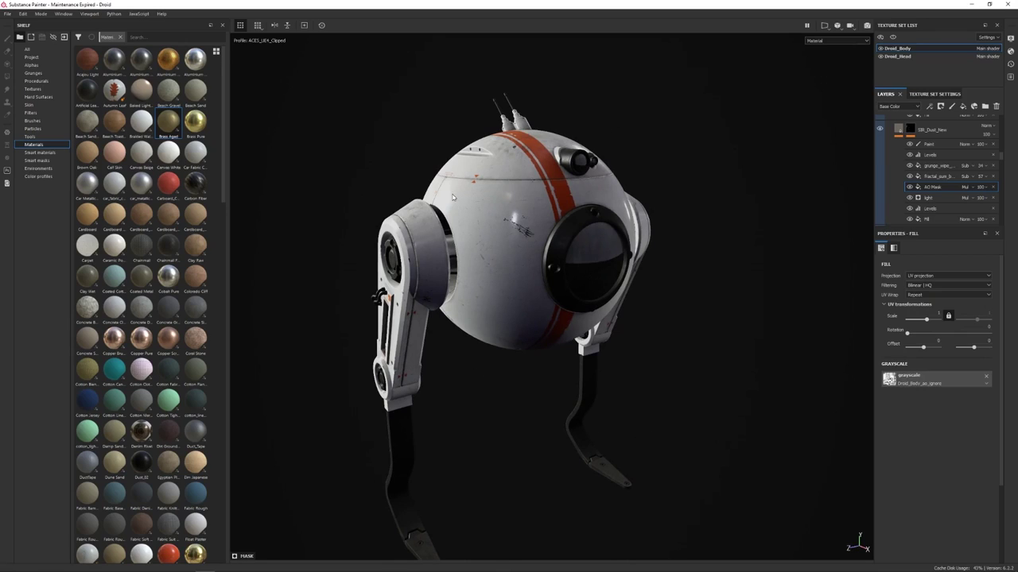
pyautogui.keyDown('alt'); pyautogui.moveTo(446, 184); pyautogui.dragTo(450, 236, button='middle'); pyautogui.keyUp('alt')
pyautogui.keyDown('alt'); pyautogui.moveTo(450, 235); pyautogui.dragTo(560, 242, button='right'); pyautogui.keyUp('alt')
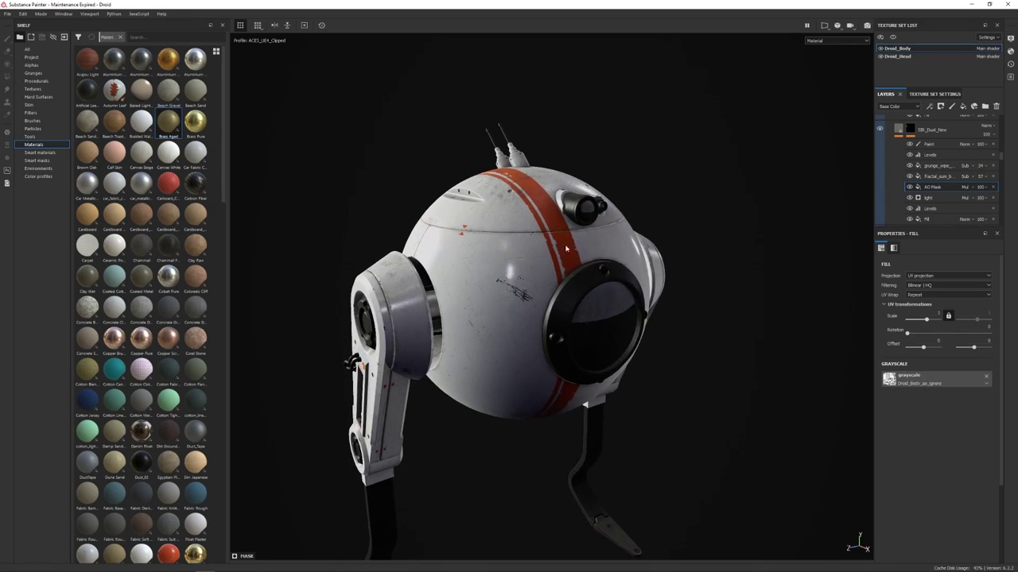
pyautogui.keyDown('alt'); pyautogui.moveTo(581, 278); pyautogui.dragTo(526, 218); pyautogui.keyUp('alt')
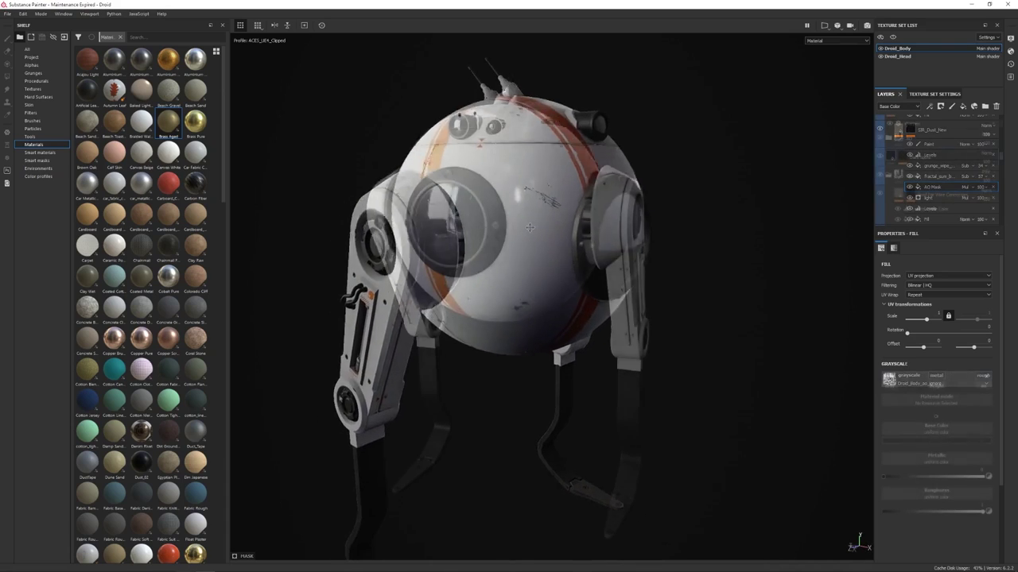